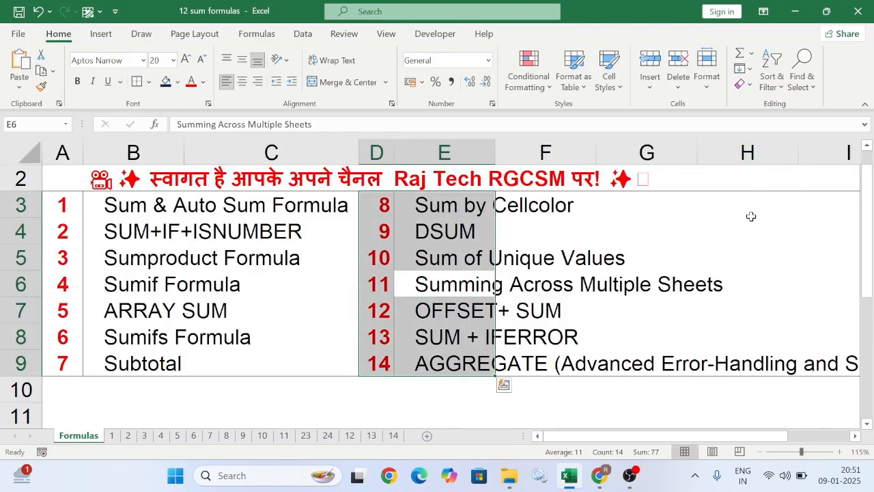
# Step: On sheet 1, clear the existing monthly totals in C8:H8 of the TOTAL row
pyautogui.click(752, 216)
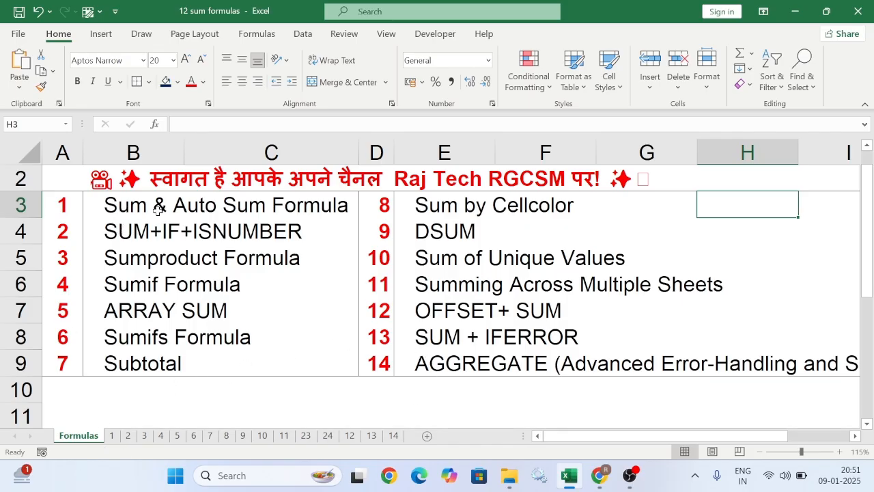
pyautogui.click(112, 435)
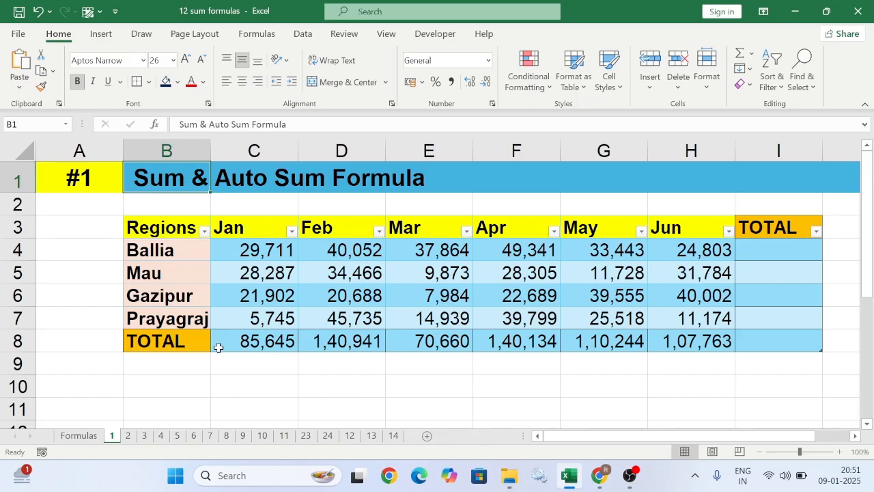
pyautogui.moveTo(229, 341); pyautogui.dragTo(673, 337)
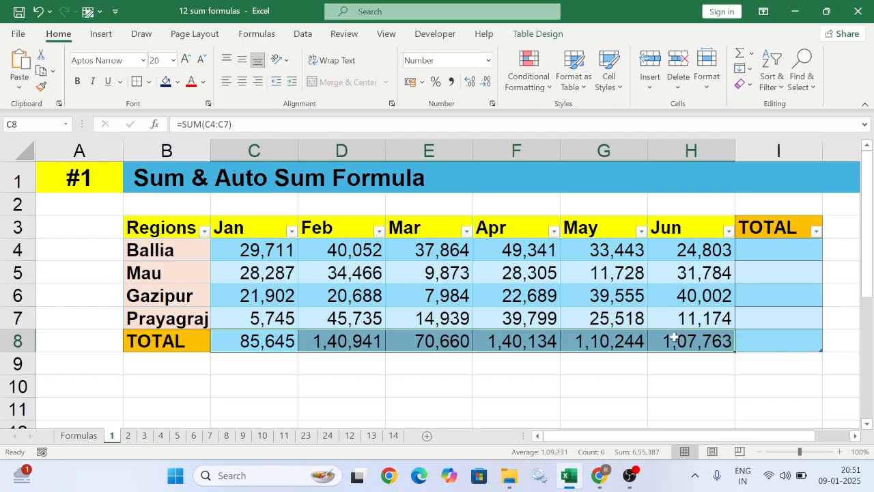
pyautogui.press('Delete')
# Step: AutoSum the Jan to Jun values into the TOTAL column, starting at Ballia's cell I4
pyautogui.click(757, 253)
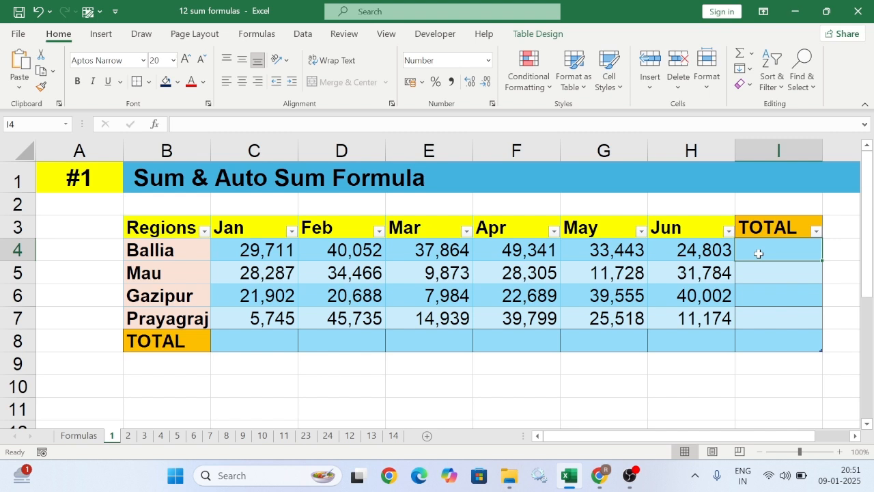
pyautogui.hotkey('alt', '=')
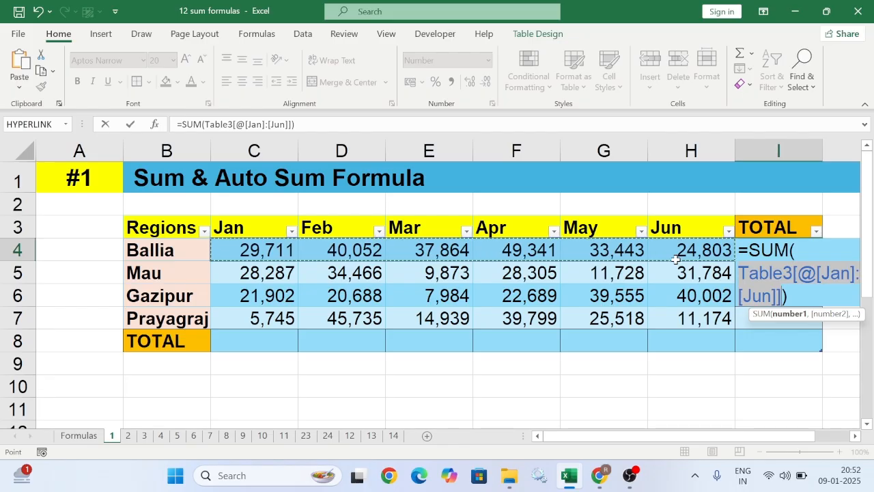
pyautogui.press('Return')
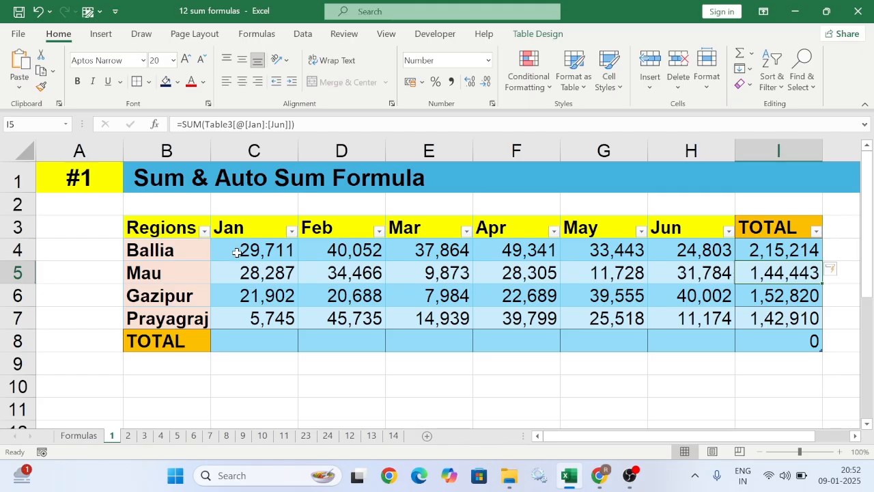
pyautogui.click(152, 256)
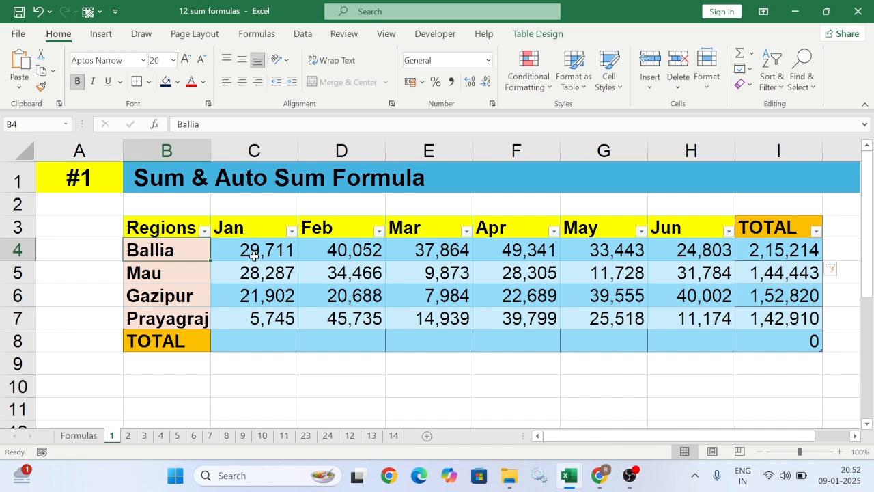
pyautogui.click(758, 253)
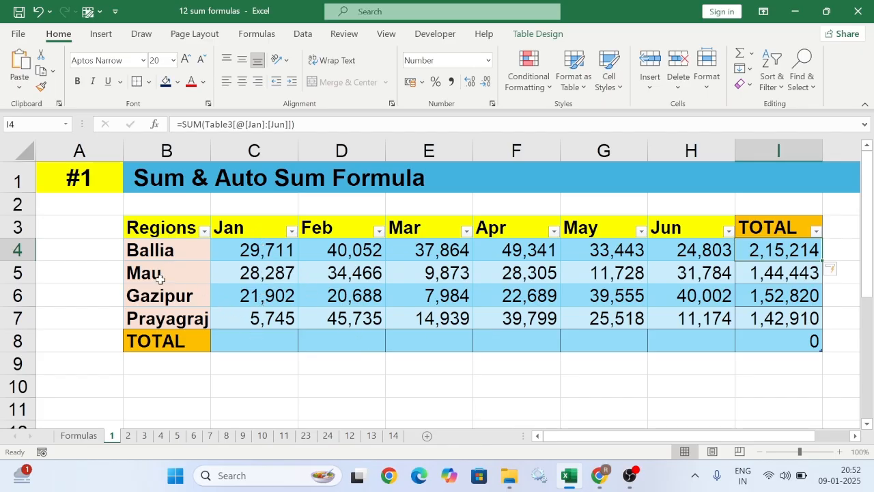
# Step: AutoSum the Jan and Feb columns into cells C8 and D8 of the TOTAL row
pyautogui.click(249, 345)
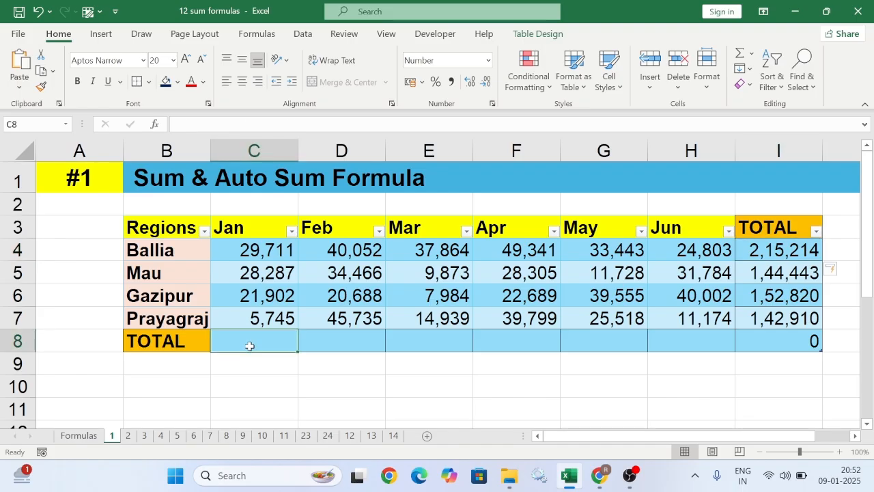
pyautogui.hotkey('alt', '=')
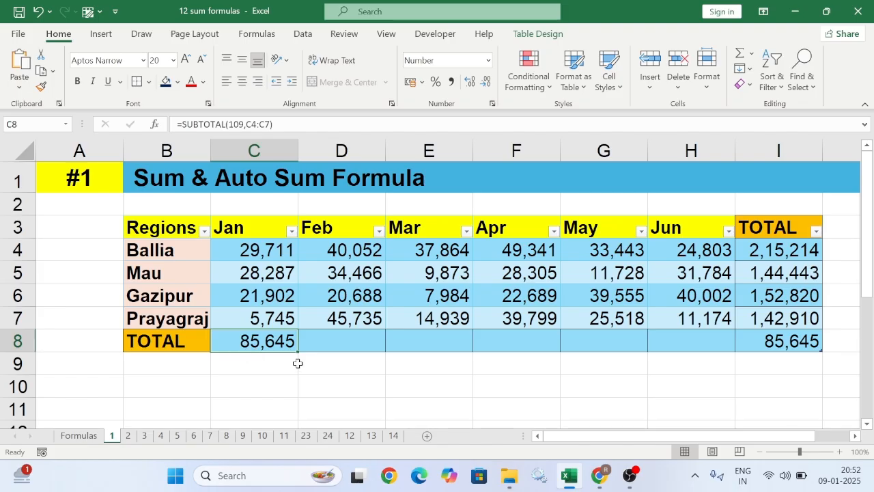
pyautogui.click(331, 343)
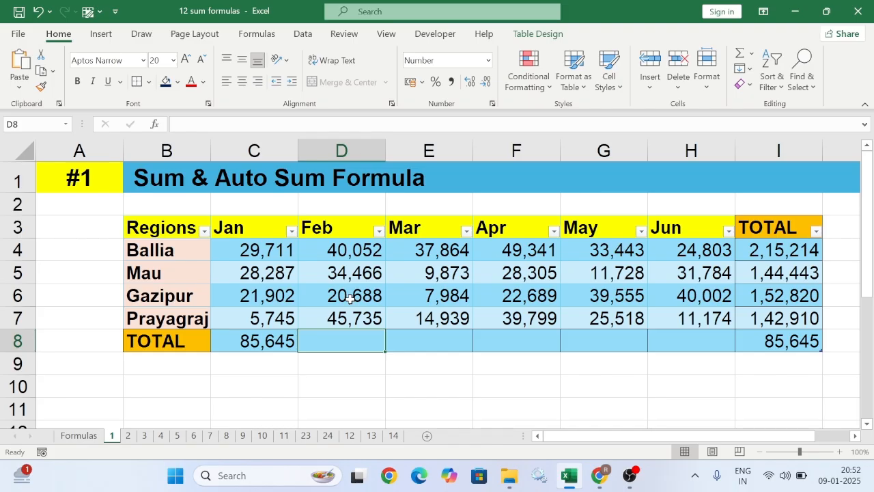
pyautogui.hotkey('alt', '=')
pyautogui.hotkey('ctrl', 'Return')
pyautogui.press('Return')
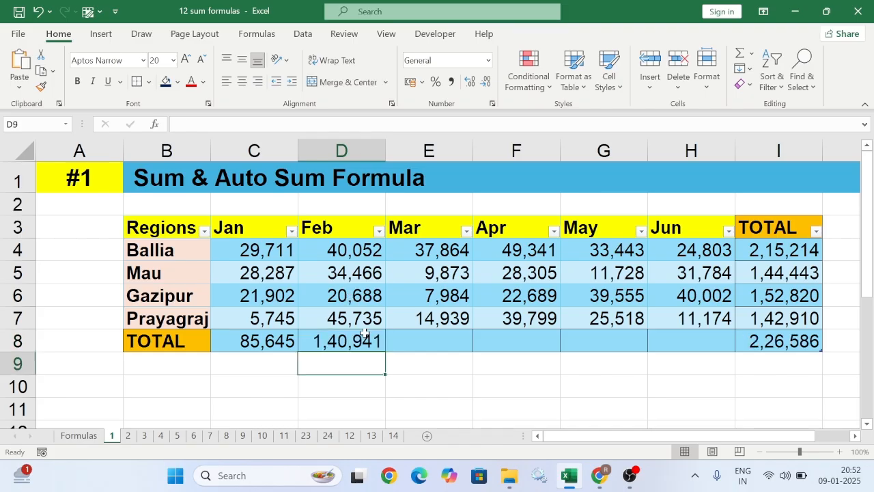
# Step: Total the Mar column in E8 with the formula =SUM(E4:E7)
pyautogui.click(415, 345)
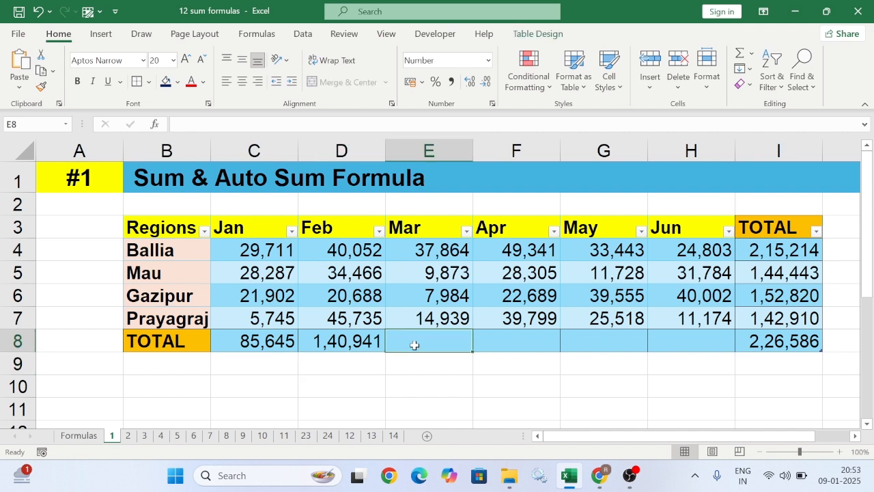
pyautogui.write('=sum(')
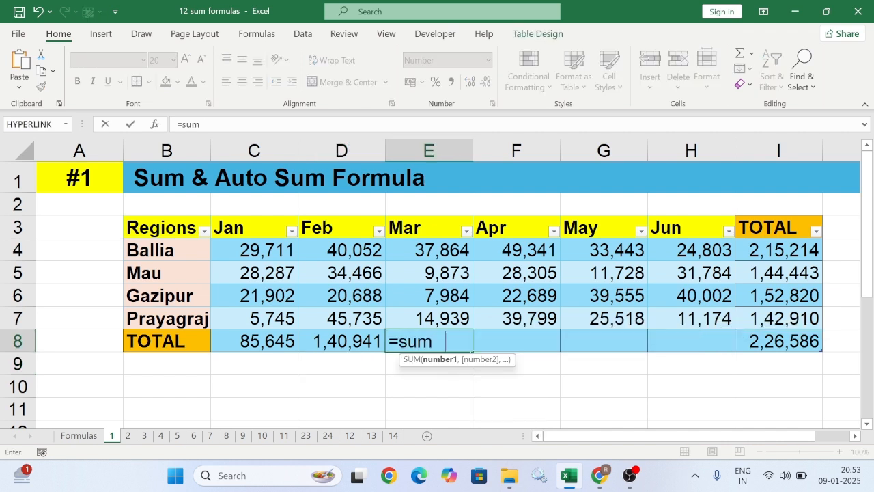
pyautogui.moveTo(442, 251); pyautogui.dragTo(446, 308)
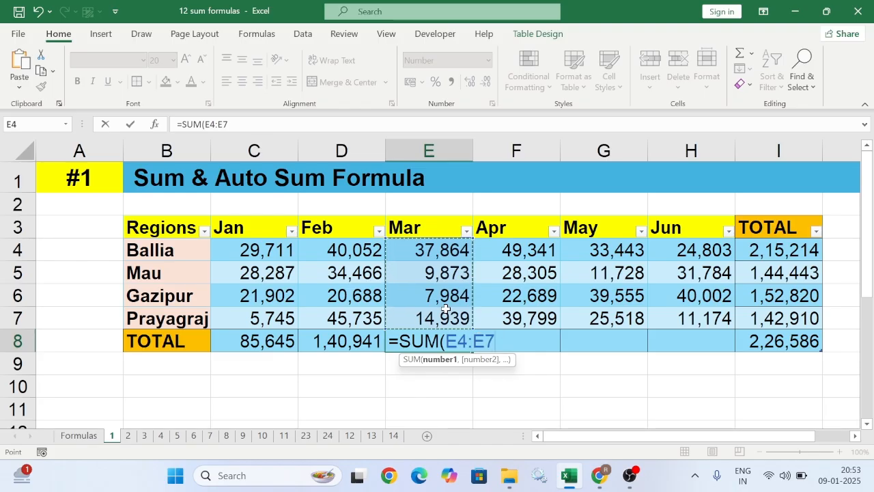
pyautogui.write(')')
pyautogui.press('Return')
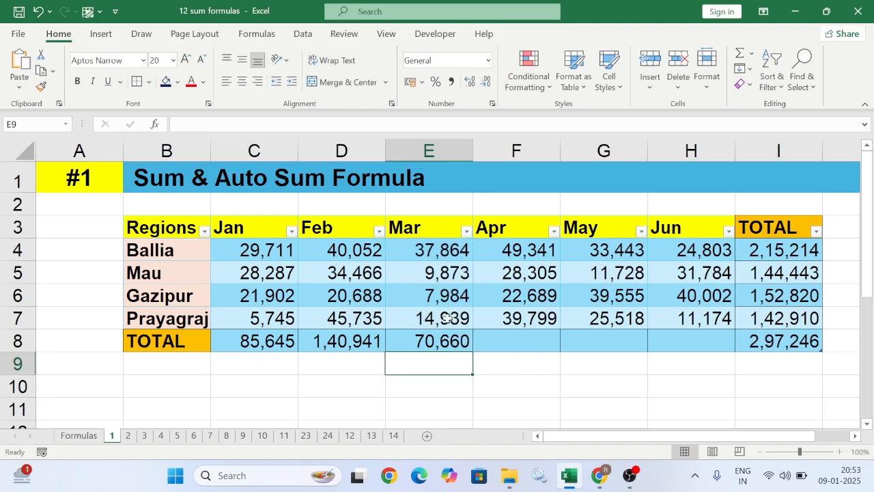
# Step: Total the Apr column in F8 with =SUM(F4:F7), extending the range from F4 to F7
pyautogui.click(504, 341)
pyautogui.write('=sum')
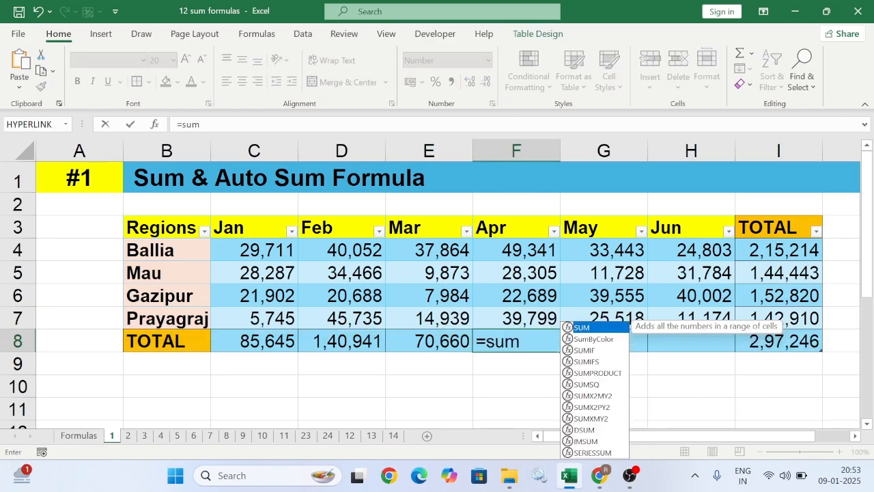
pyautogui.press('Tab')
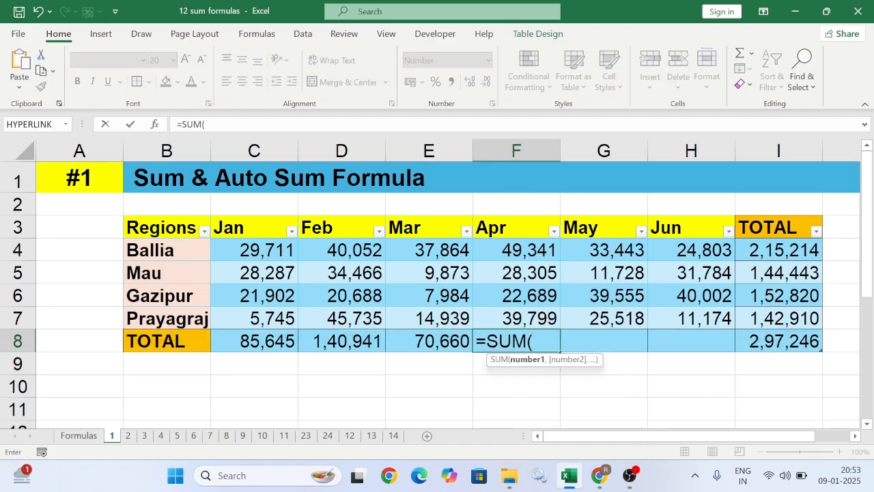
pyautogui.click(517, 250)
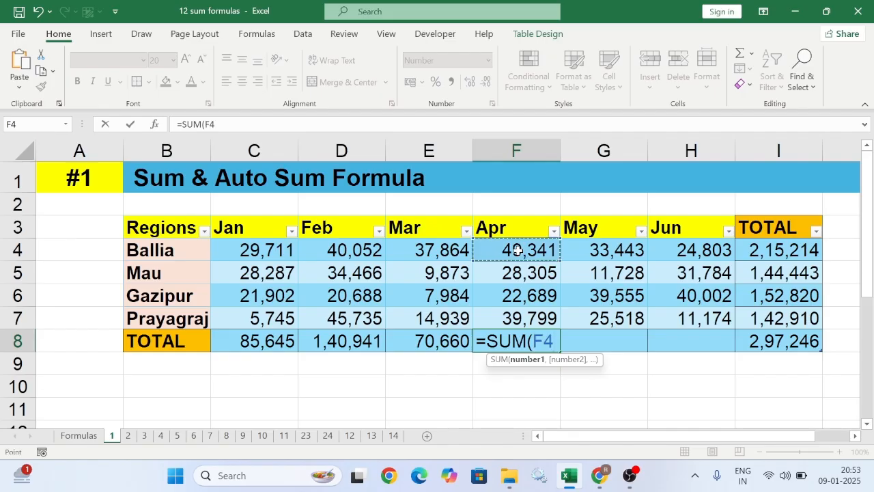
pyautogui.press('F8')
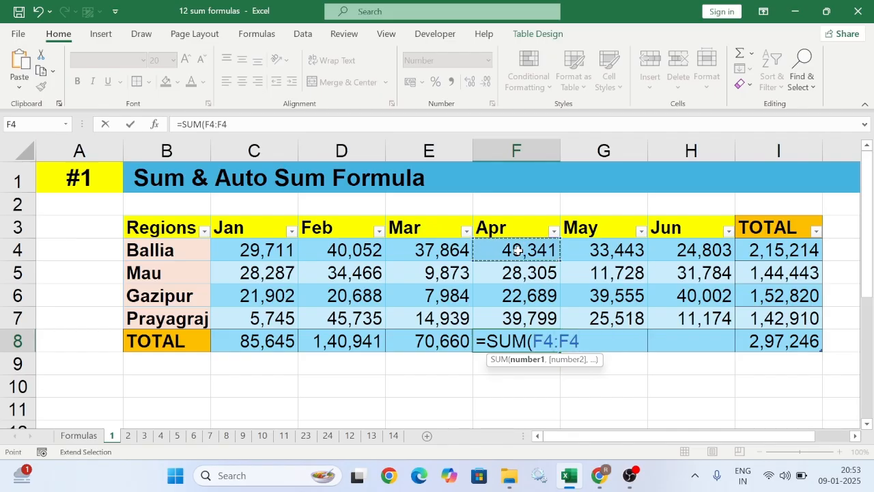
pyautogui.click(514, 318)
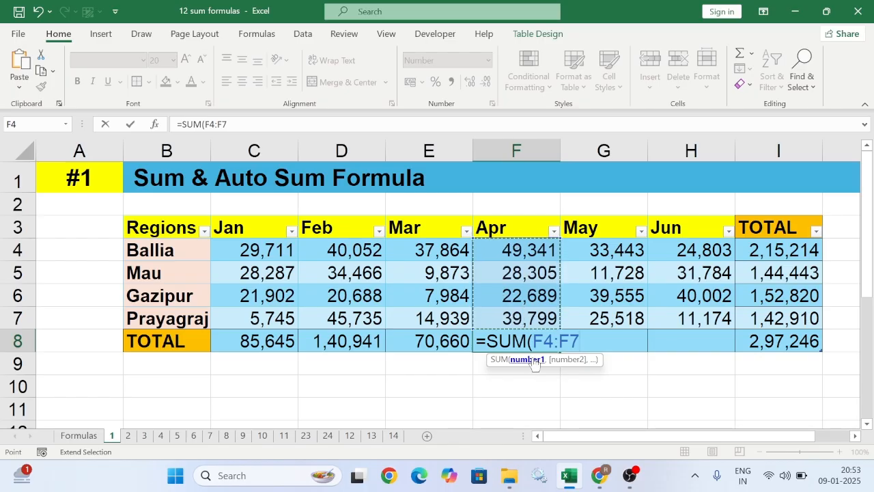
pyautogui.write(')')
pyautogui.press('Return')
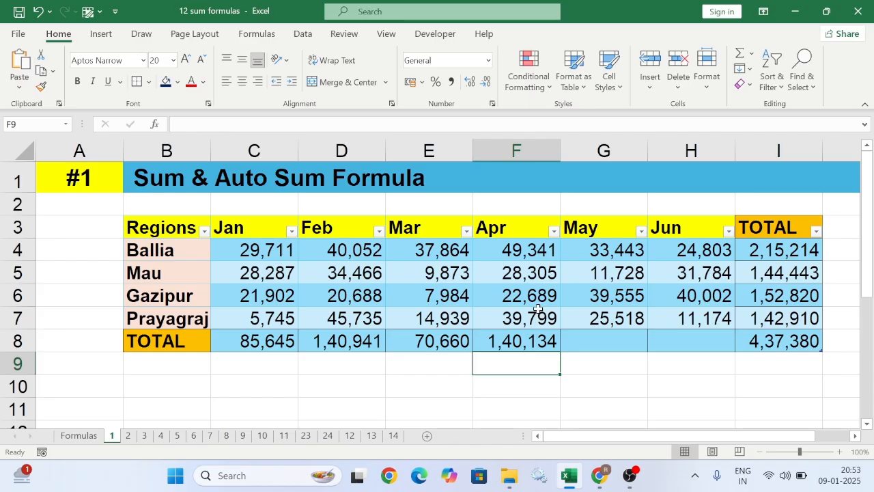
# Step: Total the May column in G8 by listing each cell separately: =SUM(G4,G5,G6,G7)
pyautogui.click(580, 341)
pyautogui.write('=sum')
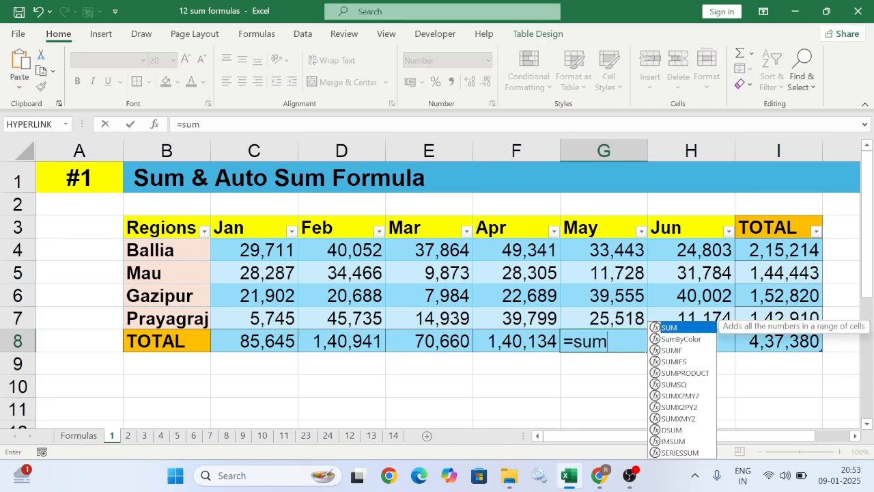
pyautogui.press('Tab')
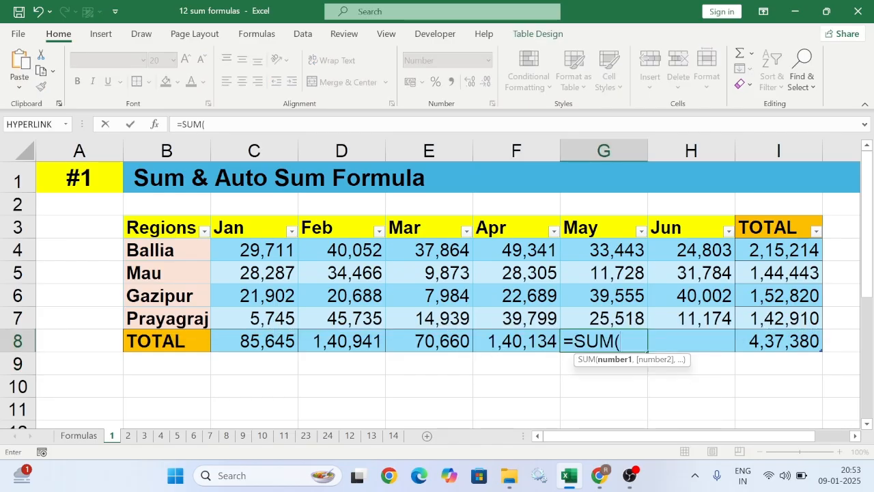
pyautogui.click(610, 251)
pyautogui.write(',')
pyautogui.click(612, 273)
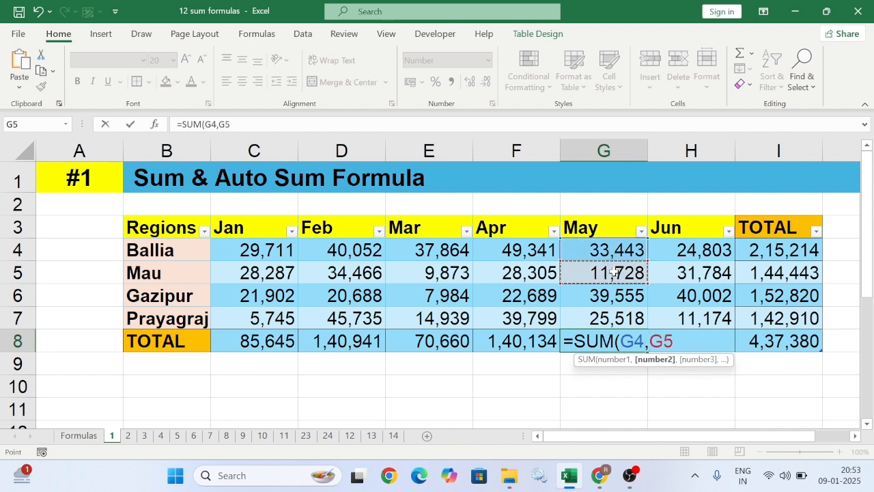
pyautogui.write(',')
pyautogui.click(613, 295)
pyautogui.write(',')
pyautogui.click(608, 317)
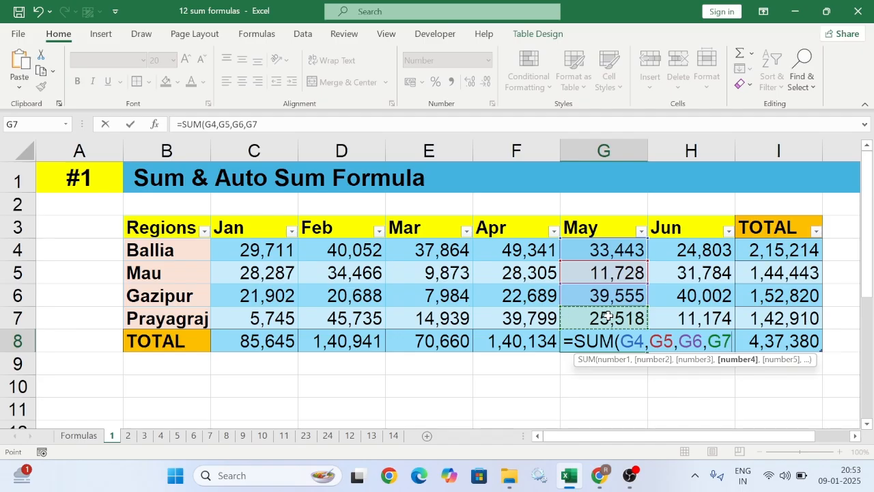
pyautogui.write(')')
pyautogui.press('Return')
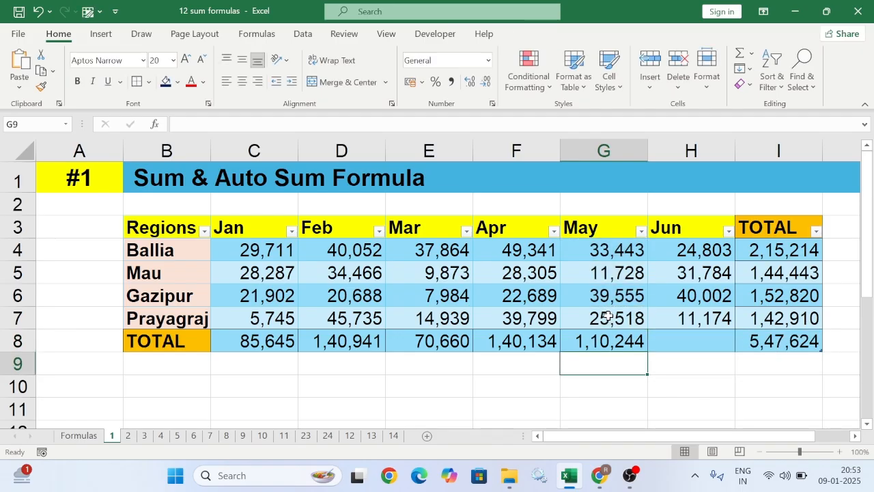
# Step: AutoSum the Jun column into cell H8 of the TOTAL row
pyautogui.click(688, 345)
pyautogui.hotkey('alt', '=')
pyautogui.hotkey('ctrl', 'Return')
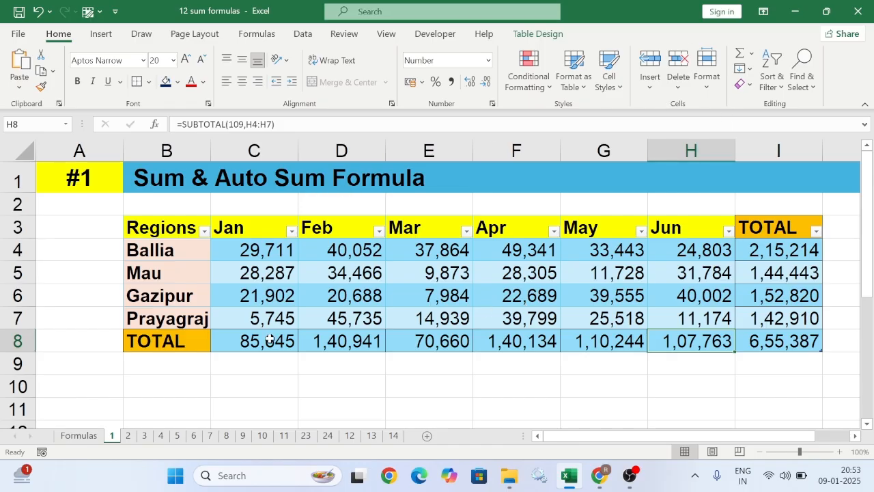
# Step: Clear the January total in C8 and recreate it by applying AutoSum to the range C4:C8
pyautogui.click(263, 342)
pyautogui.press('Delete')
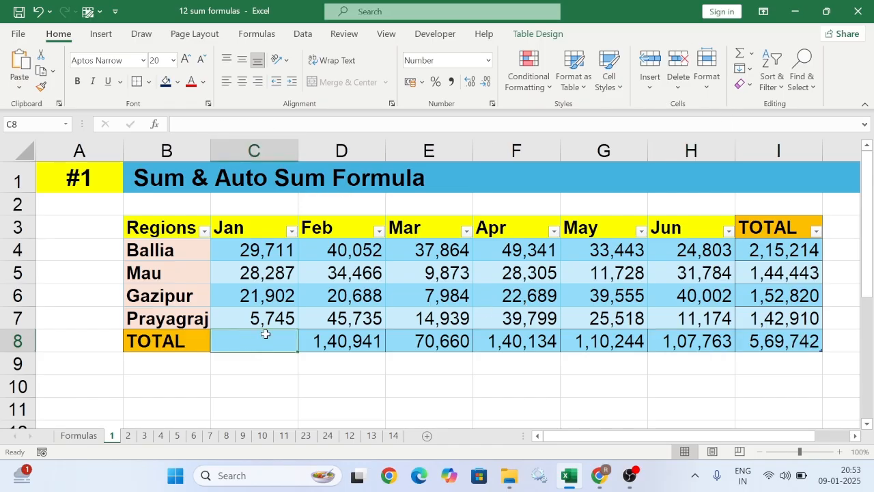
pyautogui.moveTo(250, 253); pyautogui.dragTo(243, 338)
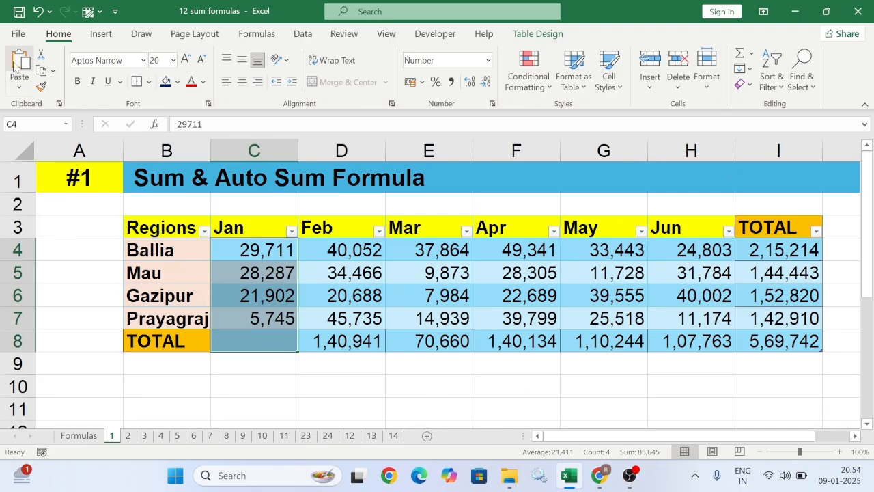
pyautogui.click(741, 54)
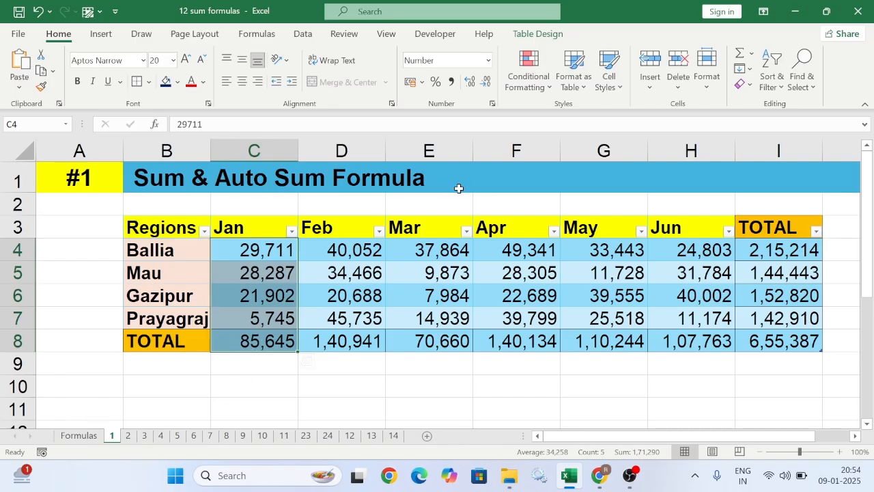
# Step: Check the formula list sheet, and inspect the TOTAL AMOUNT formula in E9 on sheet 2
pyautogui.click(86, 436)
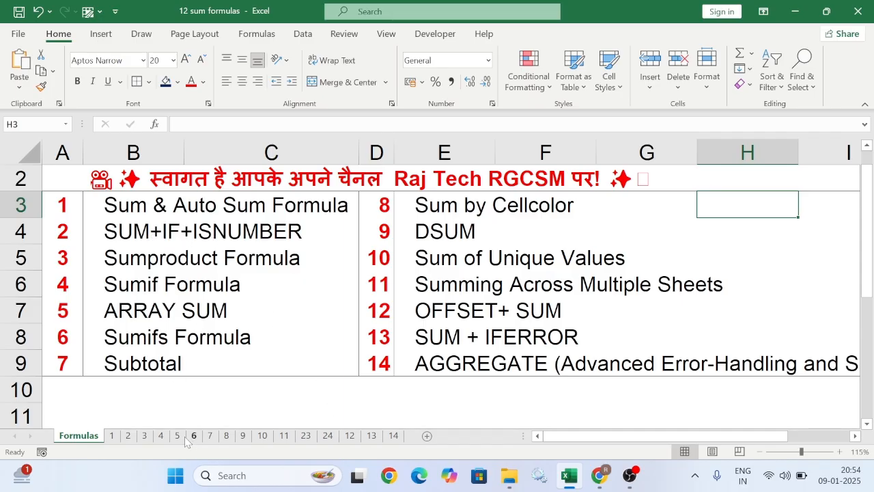
pyautogui.click(129, 435)
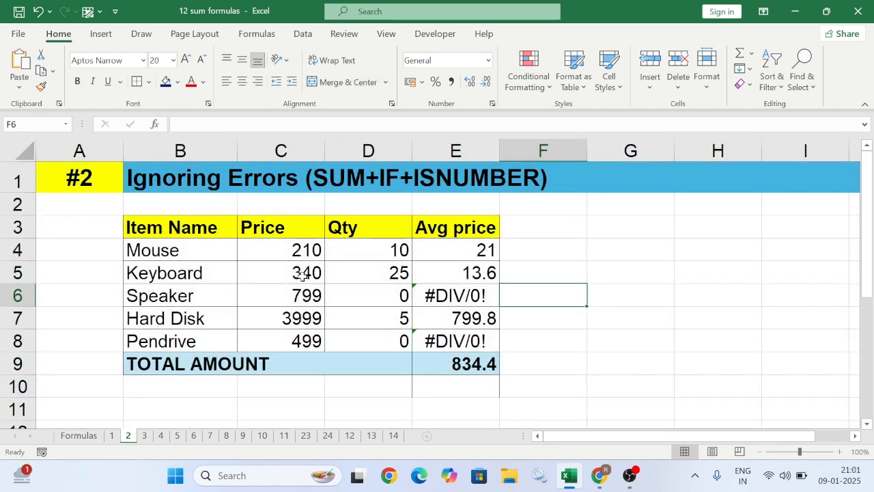
pyautogui.click(451, 366)
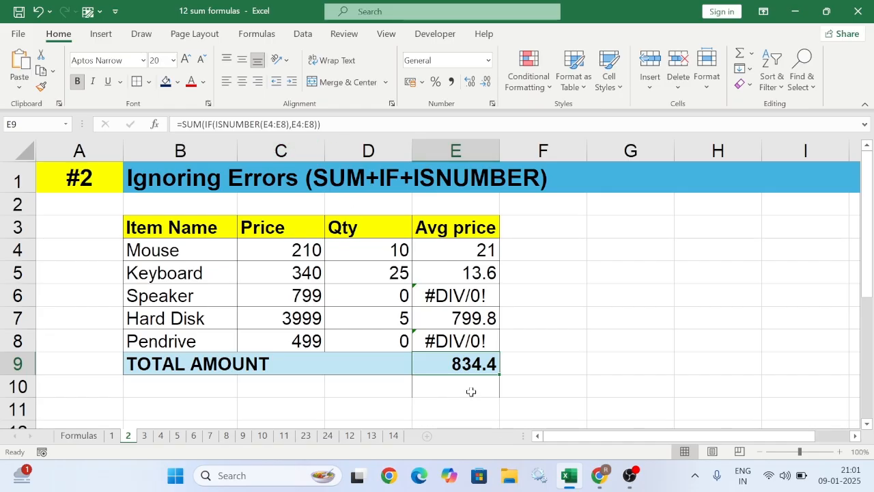
pyautogui.click(517, 304)
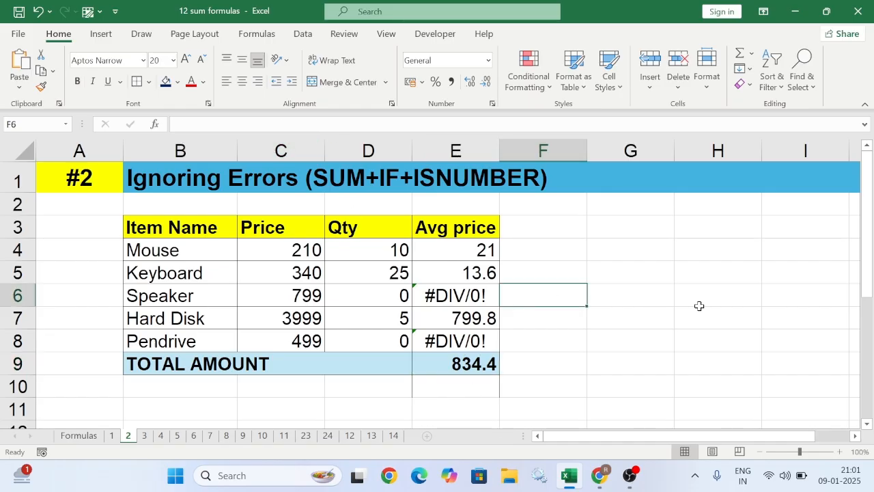
# Step: Try a plain total of the Avg price column by entering =SUM(E4:E8) in cell F6
pyautogui.write('=sum')
pyautogui.press('Tab')
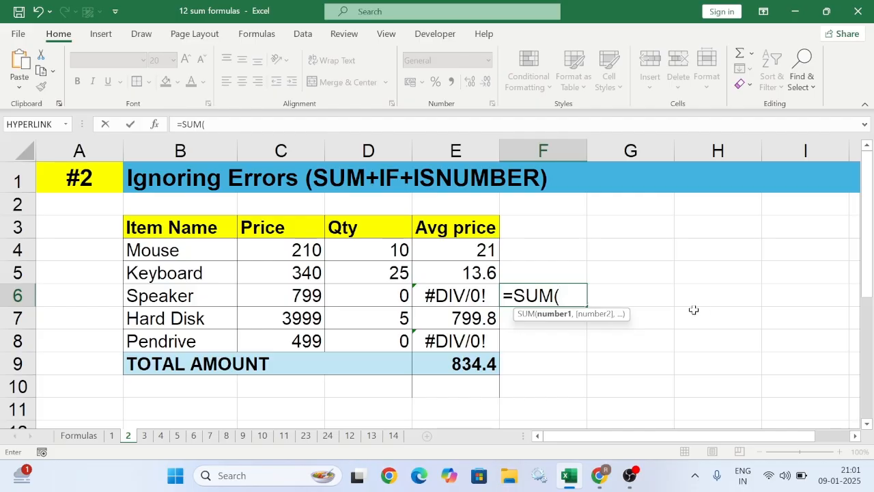
pyautogui.moveTo(422, 249); pyautogui.dragTo(443, 335)
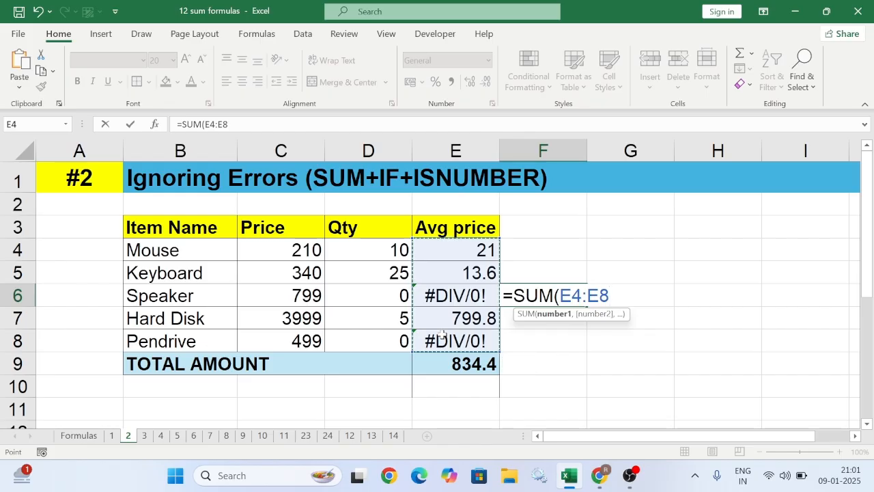
pyautogui.write(')')
pyautogui.press('Return')
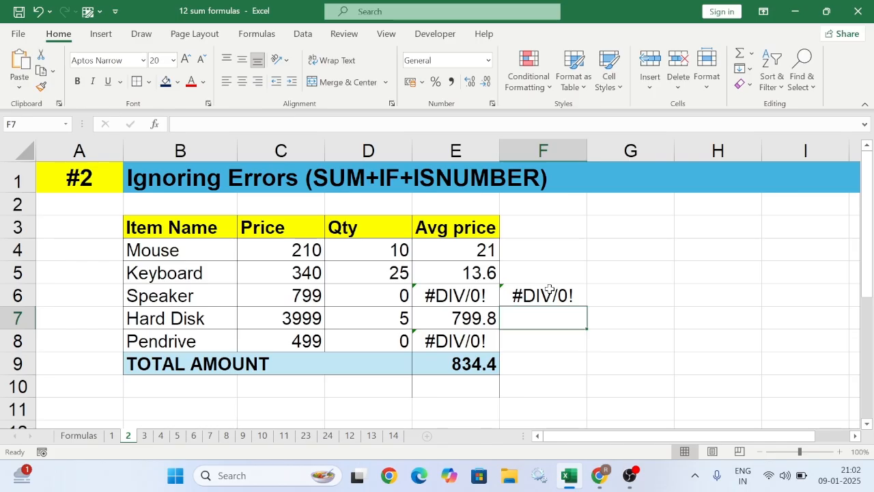
# Step: Total the Avg price column while ignoring errors by entering =SUM(IF(ISNUMBER(E4:E8),E4:E8)) in cell E10
pyautogui.click(435, 393)
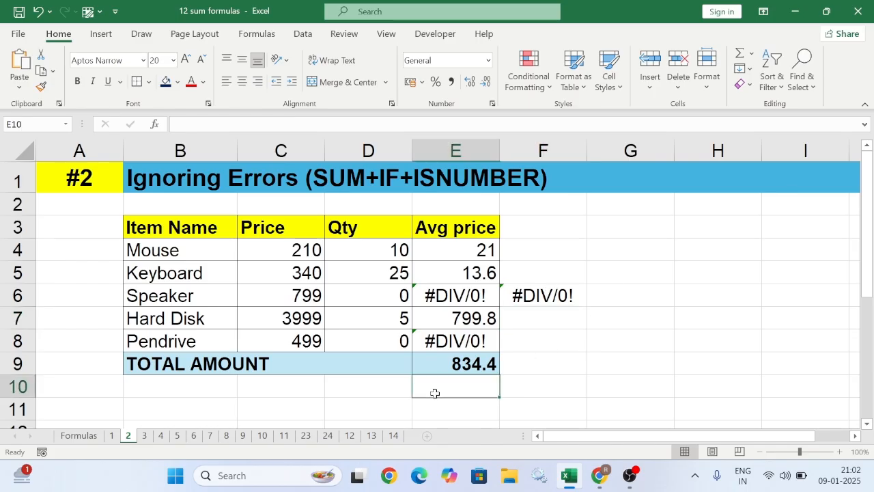
pyautogui.write('=sum')
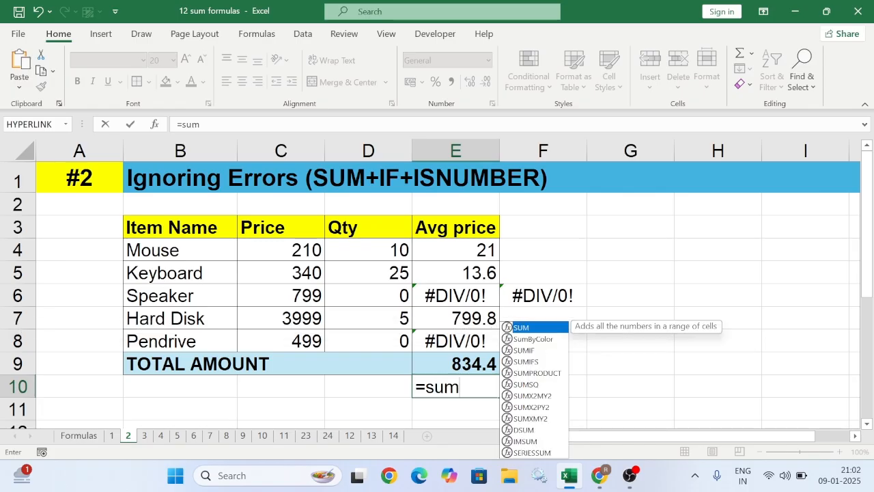
pyautogui.press('Tab')
pyautogui.write('i')
pyautogui.press('Tab')
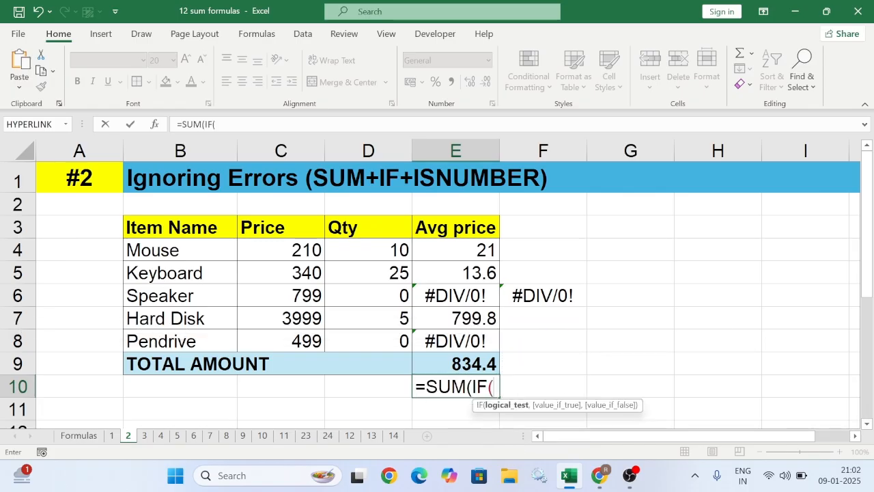
pyautogui.write('isn')
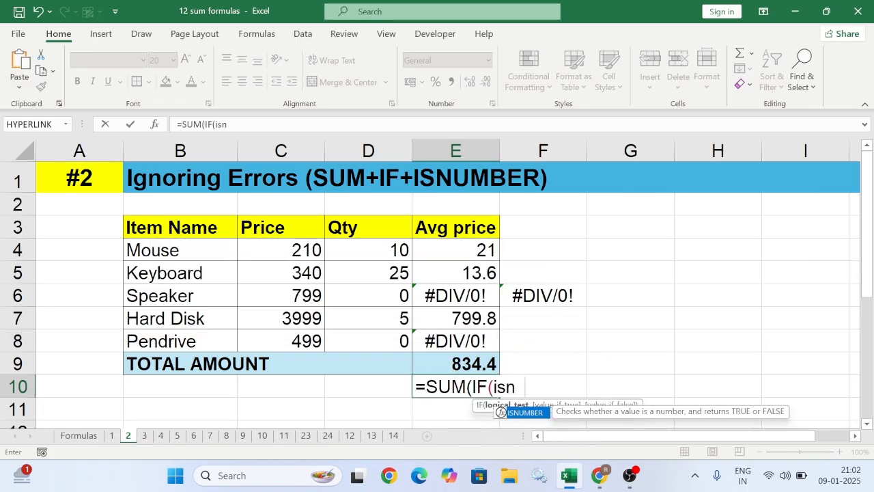
pyautogui.press('Tab')
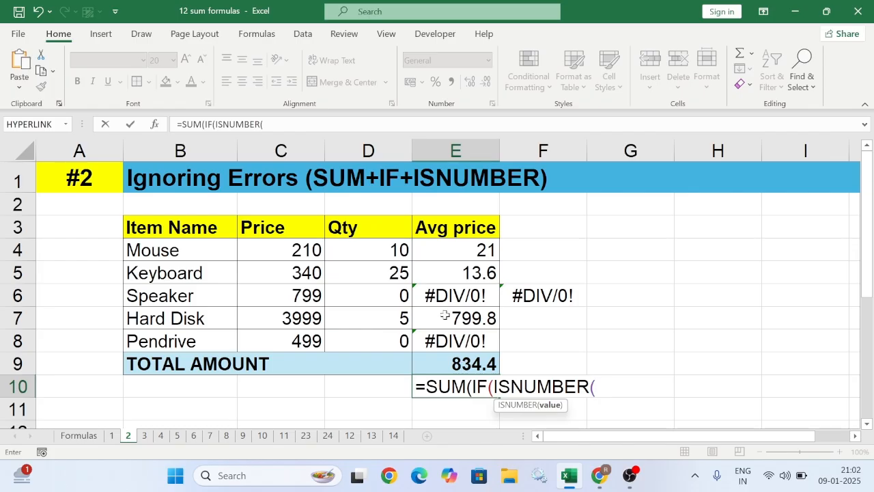
pyautogui.moveTo(450, 248); pyautogui.dragTo(41, 168)
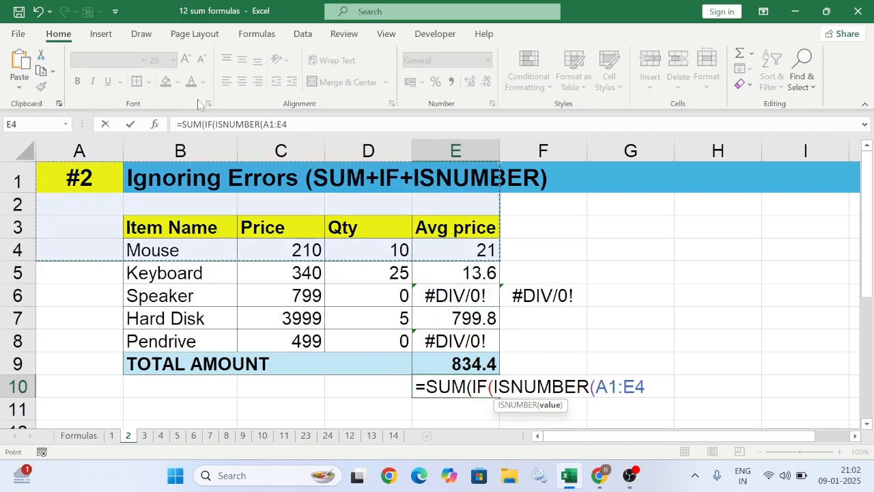
pyautogui.moveTo(428, 255); pyautogui.dragTo(455, 338)
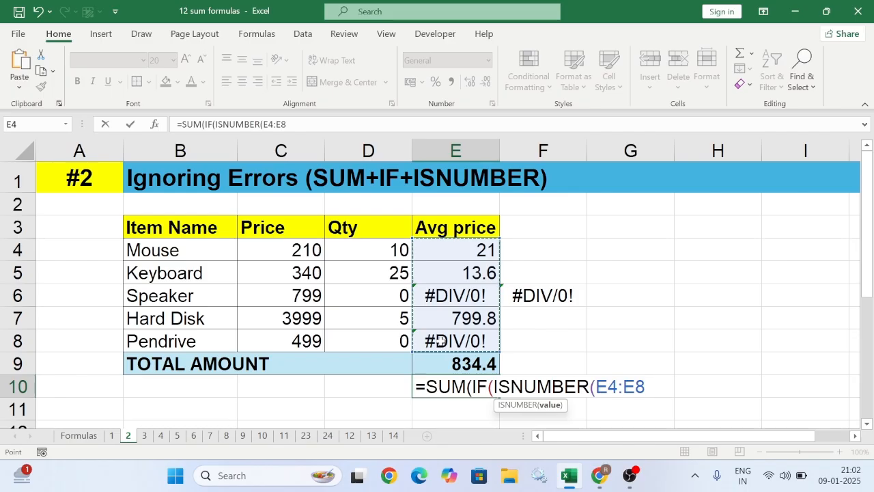
pyautogui.write('),')
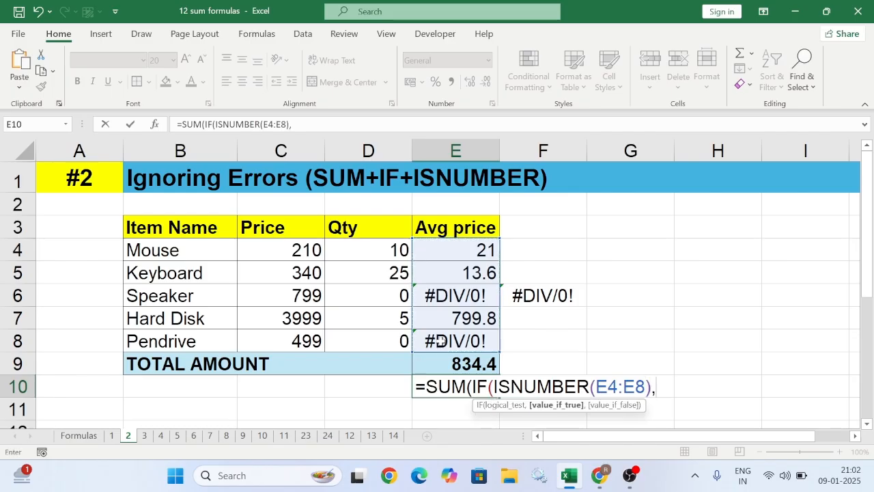
pyautogui.click(433, 252)
pyautogui.moveTo(433, 252); pyautogui.dragTo(437, 335)
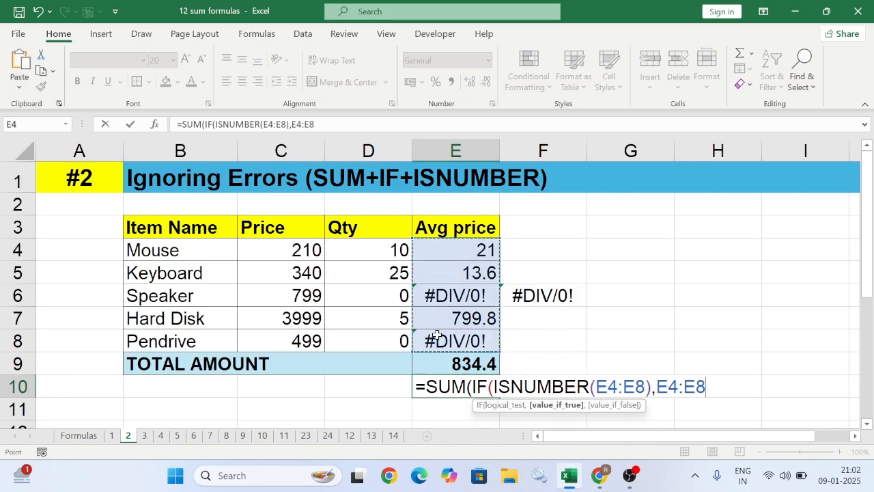
pyautogui.write('))')
pyautogui.press('Return')
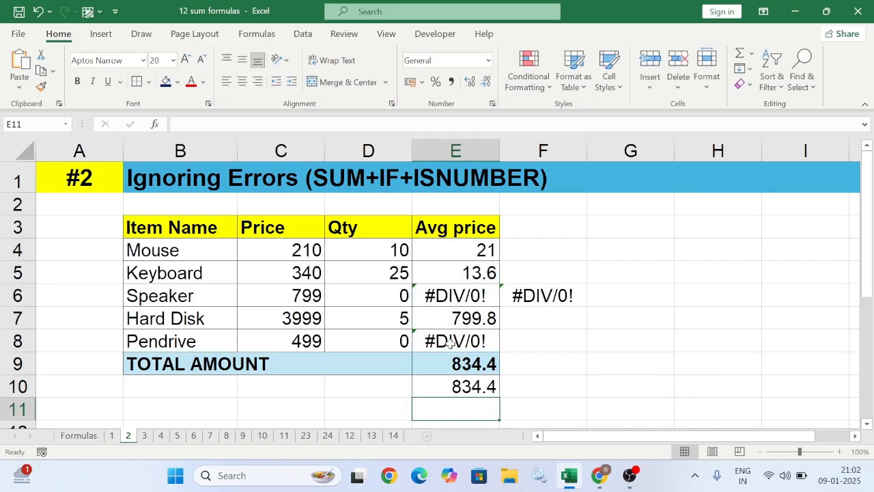
# Step: Review the formula in E10 and write out its value array as {21,13.6,0,799.8,0} in cell G4
pyautogui.doubleClick(462, 388)
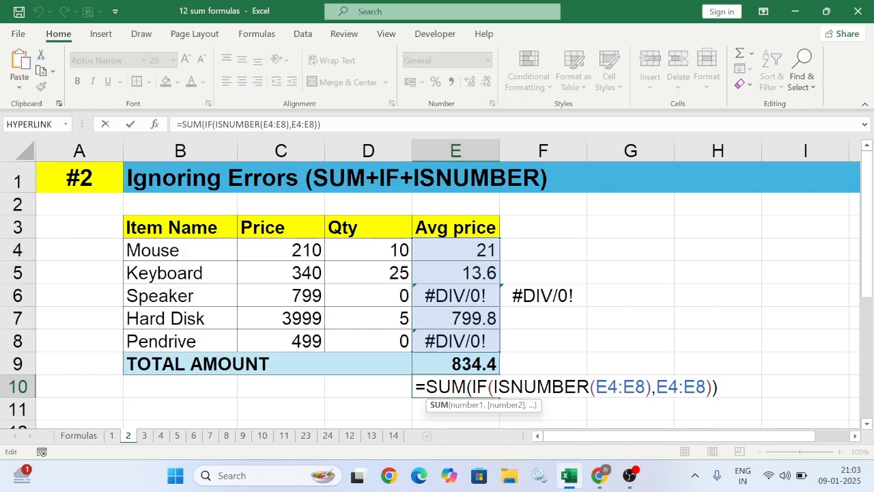
pyautogui.click(606, 247)
pyautogui.write('{')
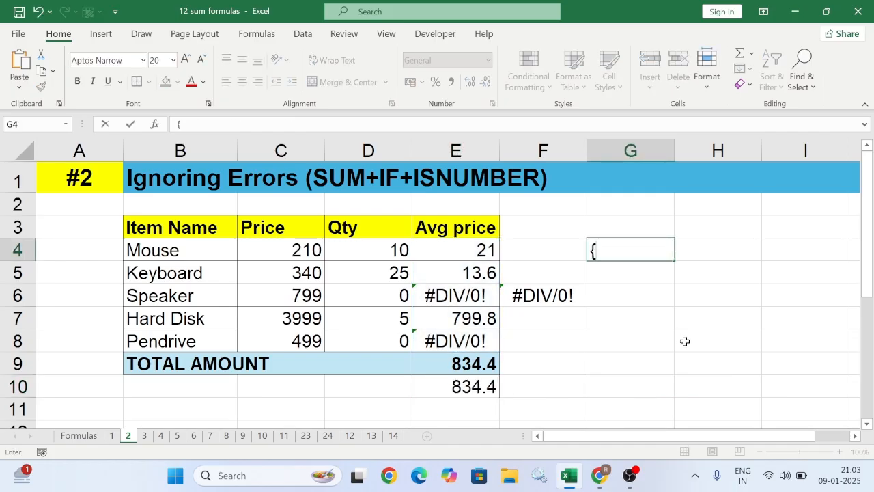
pyautogui.write('21,13.6')
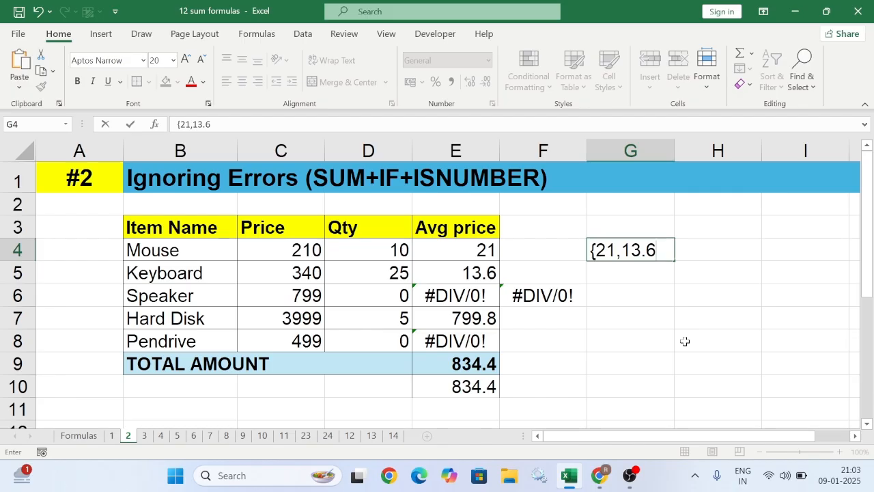
pyautogui.write(',0,799.9')
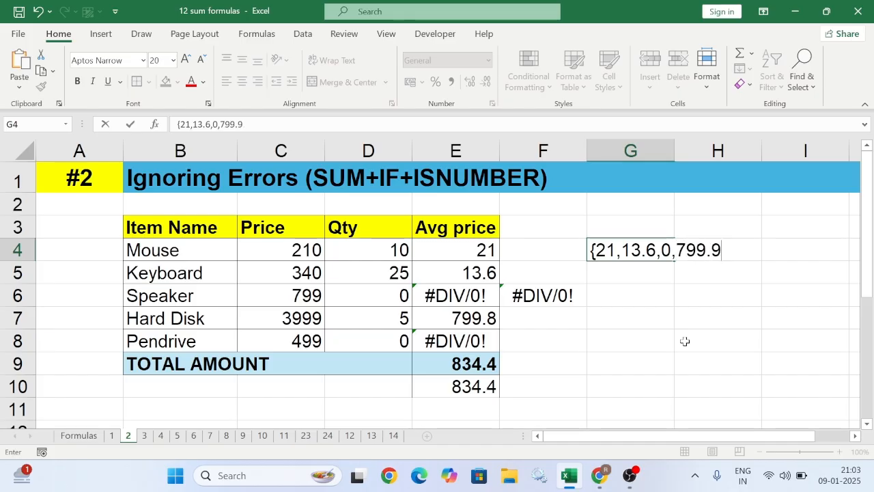
pyautogui.press('BackSpace')
pyautogui.write('8,0')
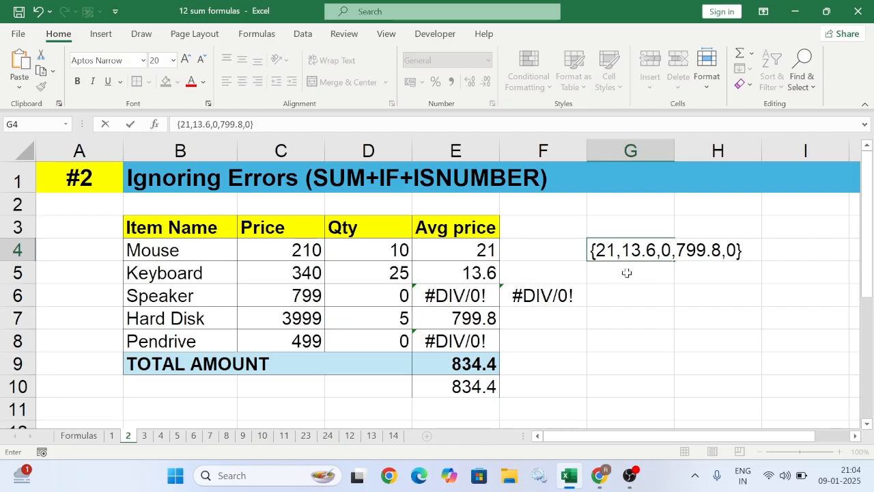
pyautogui.moveTo(661, 251); pyautogui.dragTo(671, 251)
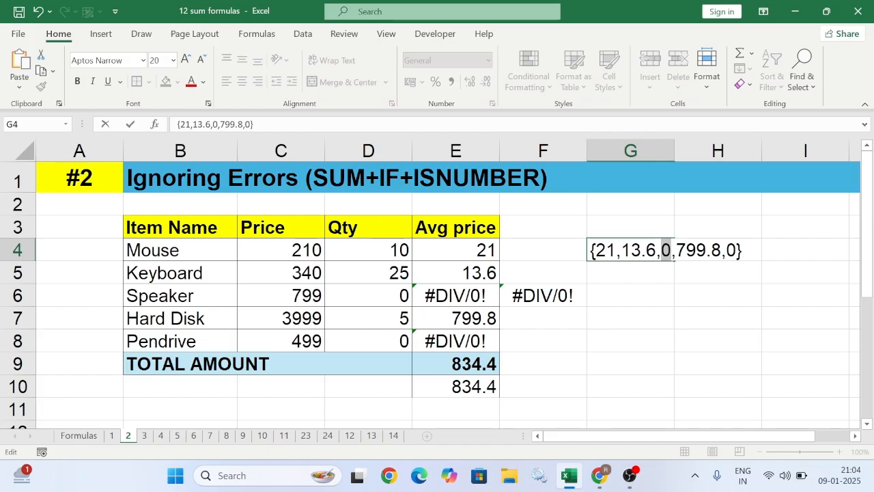
# Step: Enter =SUM(21,13.6.0.799.8.0) in cell G8 and accept the proposed formula correction
pyautogui.click(646, 332)
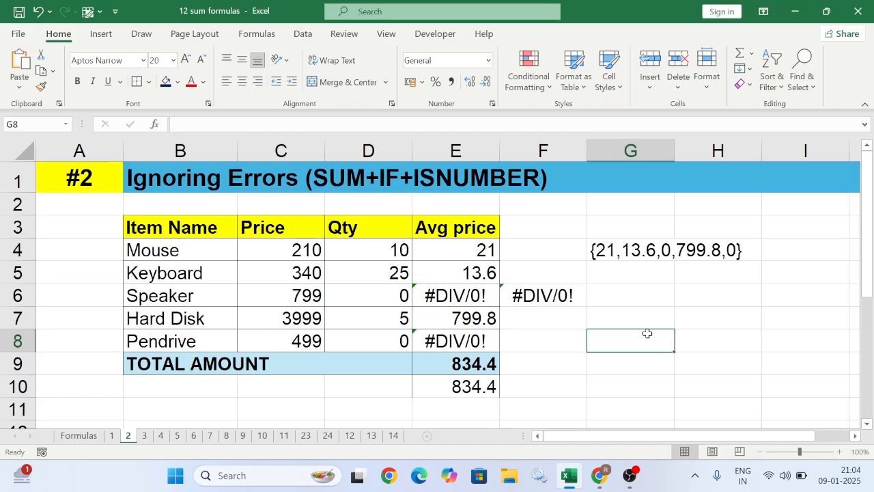
pyautogui.write('=SUM(')
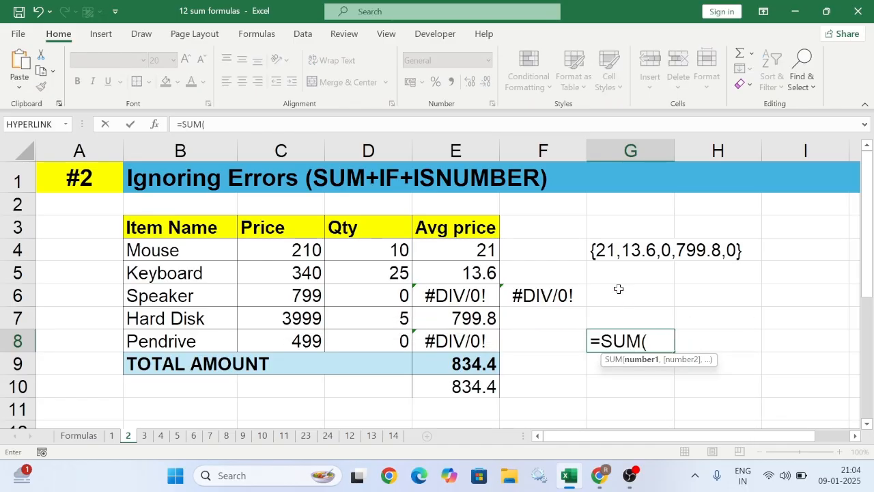
pyautogui.write('21,')
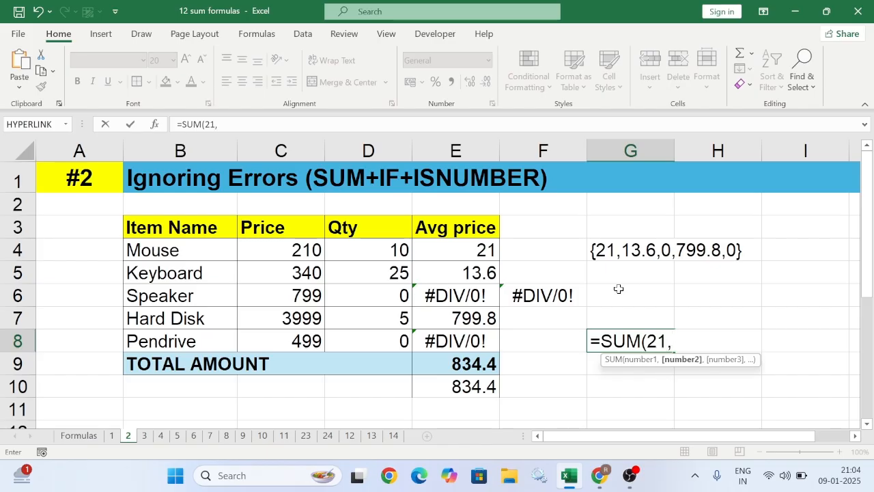
pyautogui.write('13.6.0')
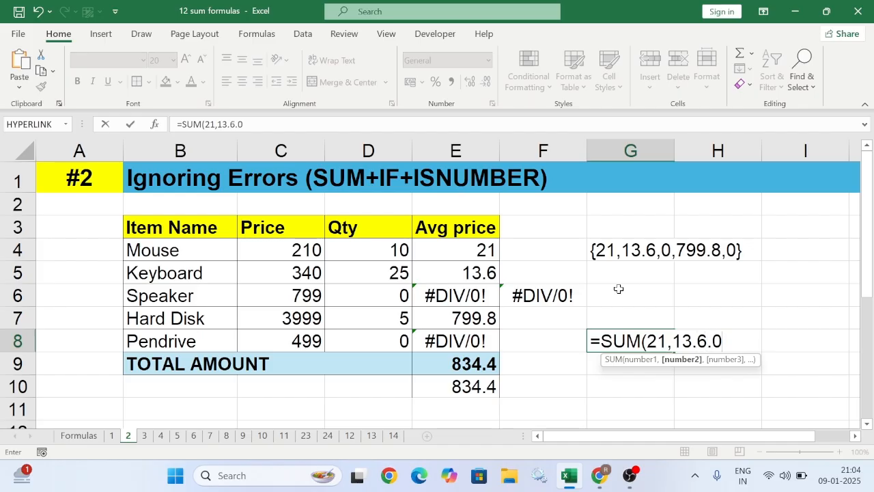
pyautogui.write('.799')
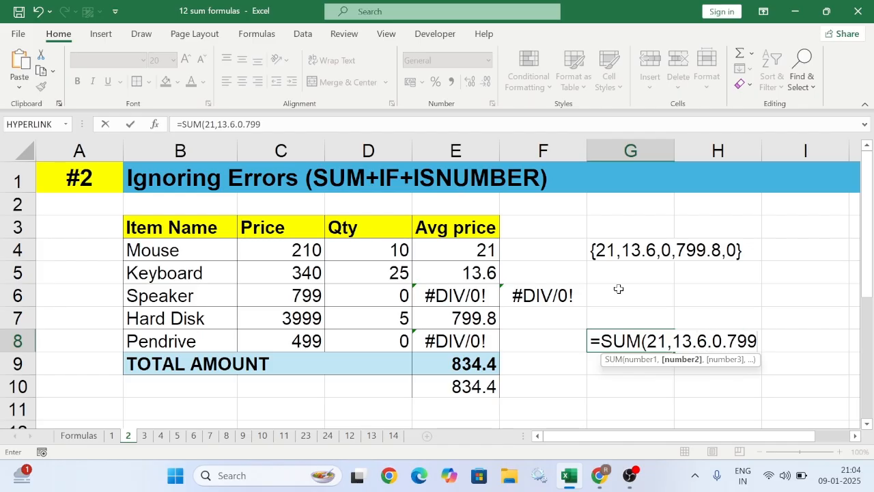
pyautogui.write('.8.0')
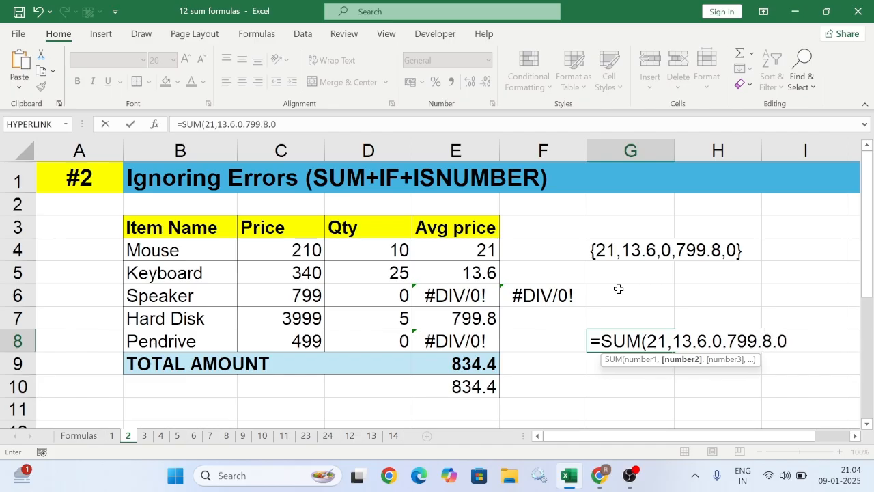
pyautogui.press('Return')
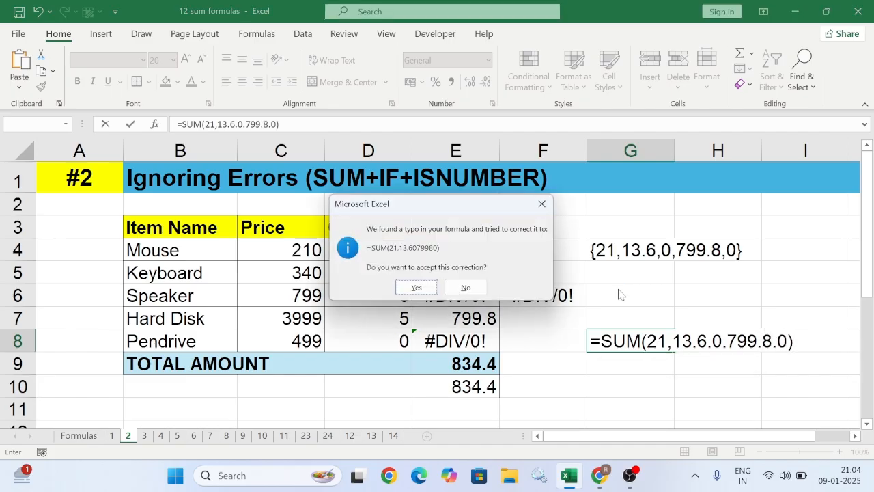
pyautogui.click(425, 290)
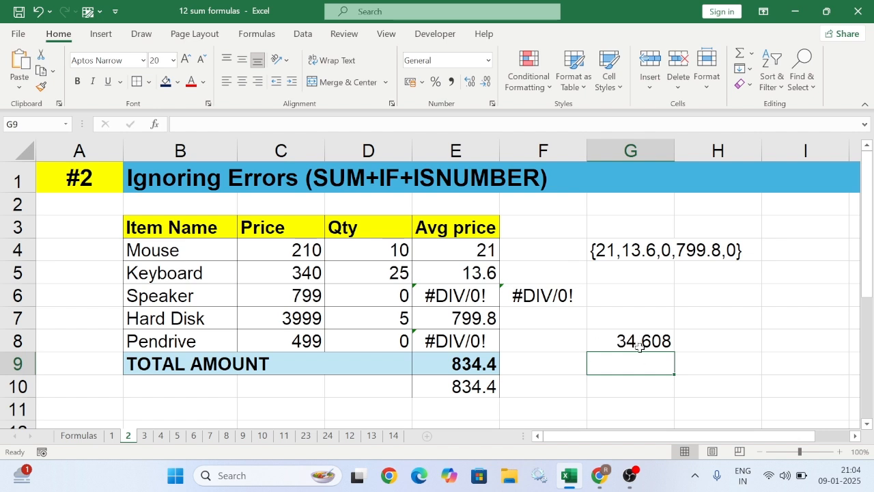
# Step: Correct the separators in the G8 formula so it reads =SUM(21,13.6,0,799.8)
pyautogui.doubleClick(641, 342)
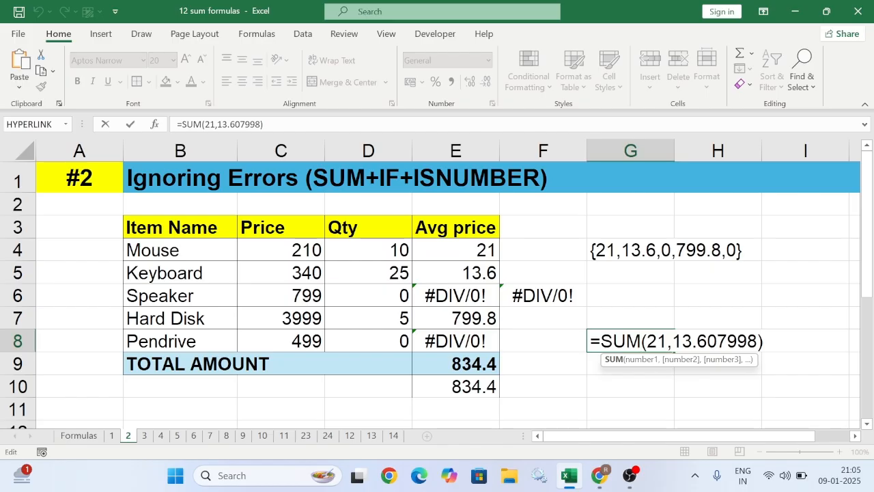
pyautogui.click(707, 342)
pyautogui.write(',0')
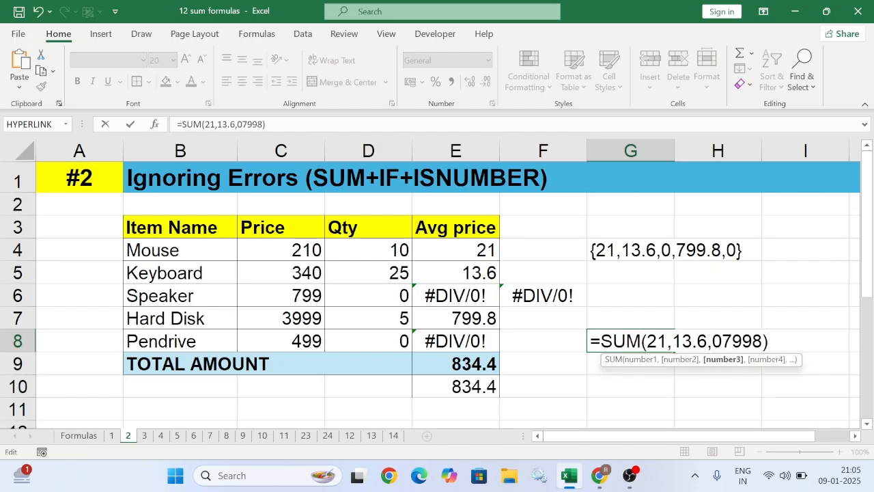
pyautogui.write(',')
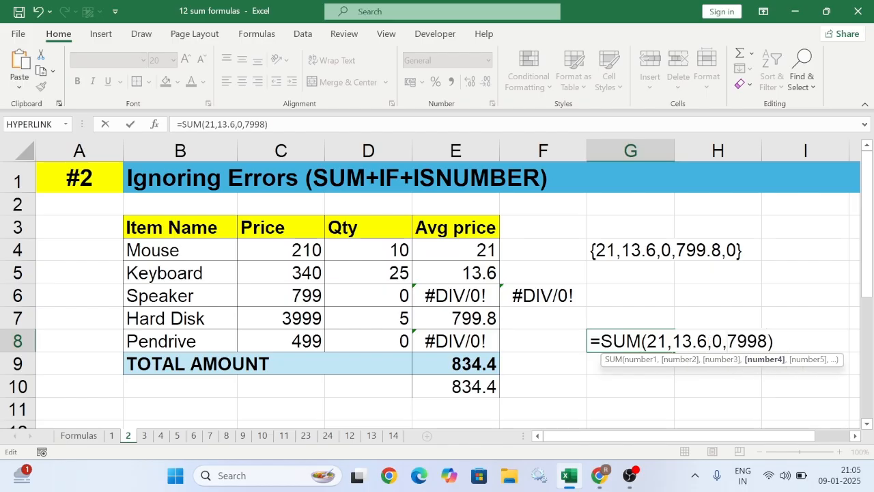
pyautogui.press('Right')
pyautogui.press('Right')
pyautogui.press('Right')
pyautogui.write('.')
pyautogui.press('Return')
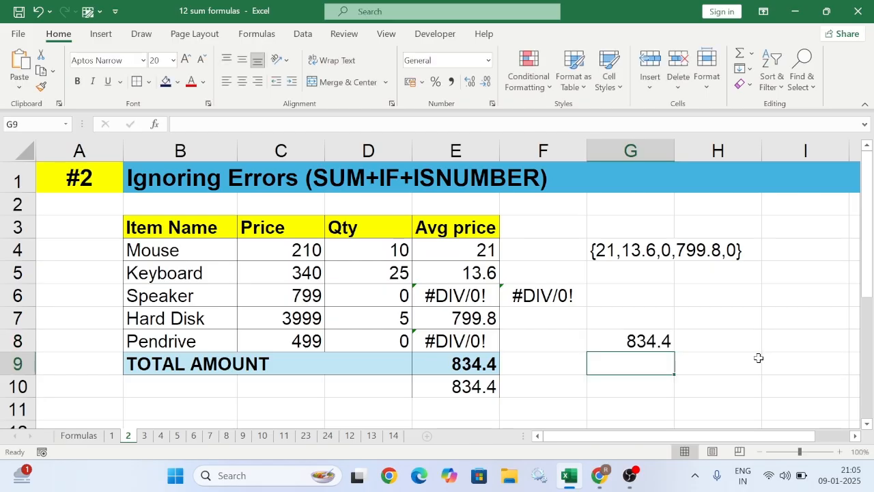
# Step: Compare the manual total in G8 with the error-ignoring total in E10
pyautogui.click(666, 334)
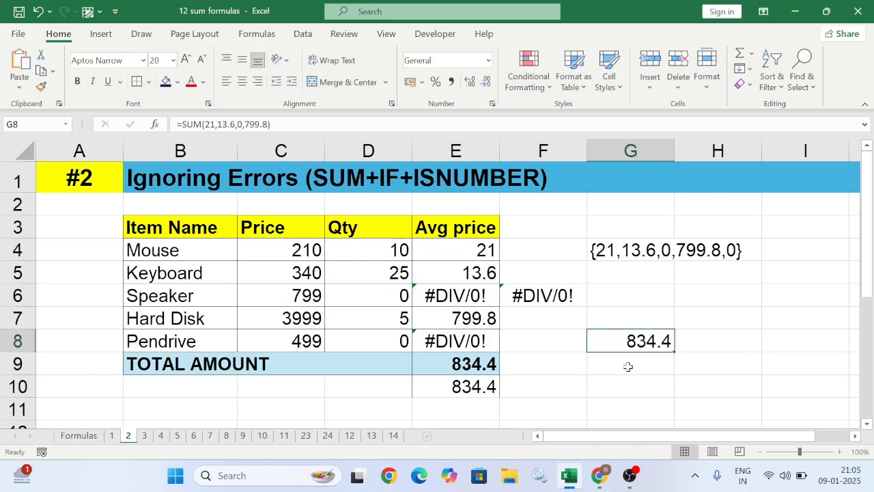
pyautogui.click(460, 389)
pyautogui.click(642, 340)
# Step: Check the formula list on the Formulas sheet, and inspect the TOTAL AMOUNT formula in E9 on sheet 3
pyautogui.click(78, 435)
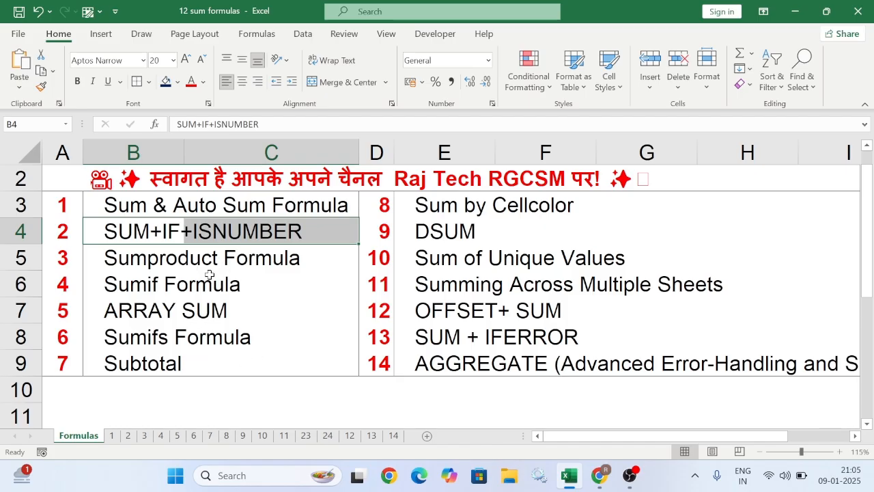
pyautogui.click(145, 436)
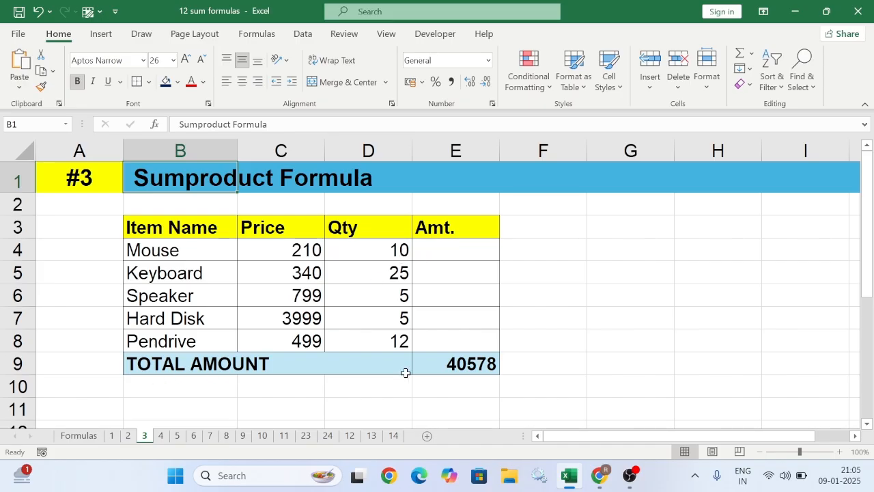
pyautogui.click(452, 366)
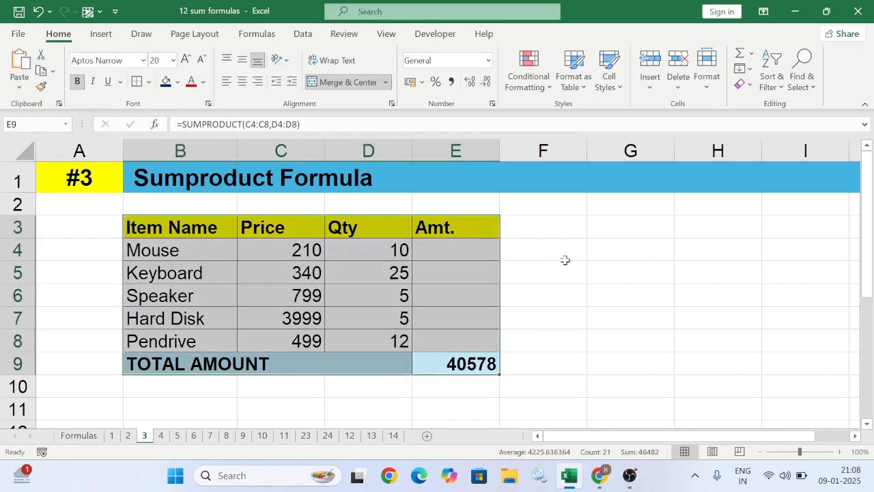
# Step: Enter =SUMPRODUCT(C4:C8,D4:D8) in cell E10, below the TOTAL AMOUNT row
pyautogui.click(573, 276)
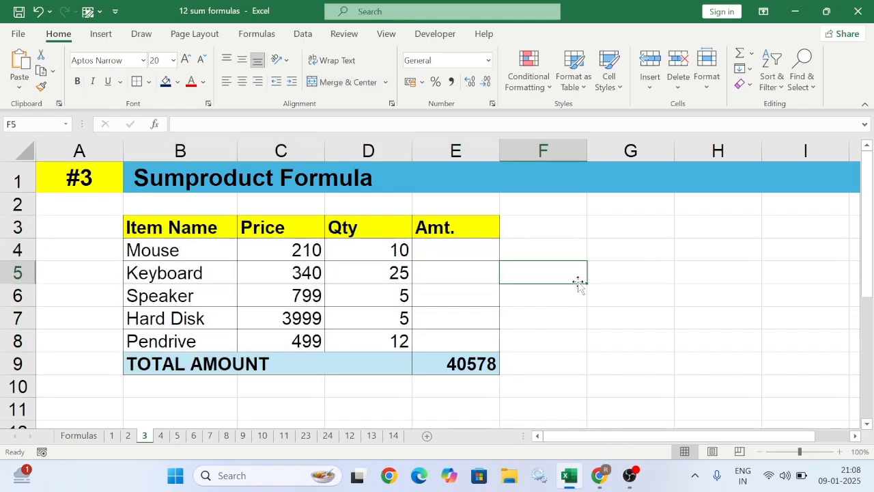
pyautogui.click(457, 392)
pyautogui.write('=su')
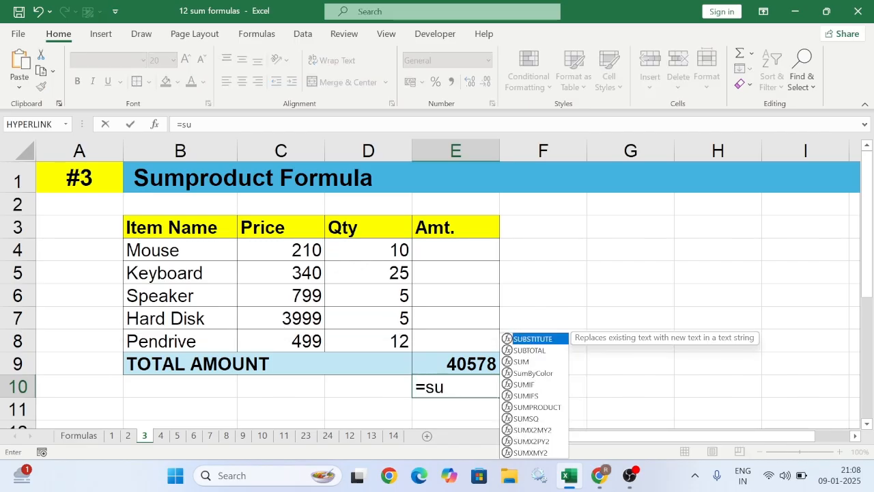
pyautogui.write('mp')
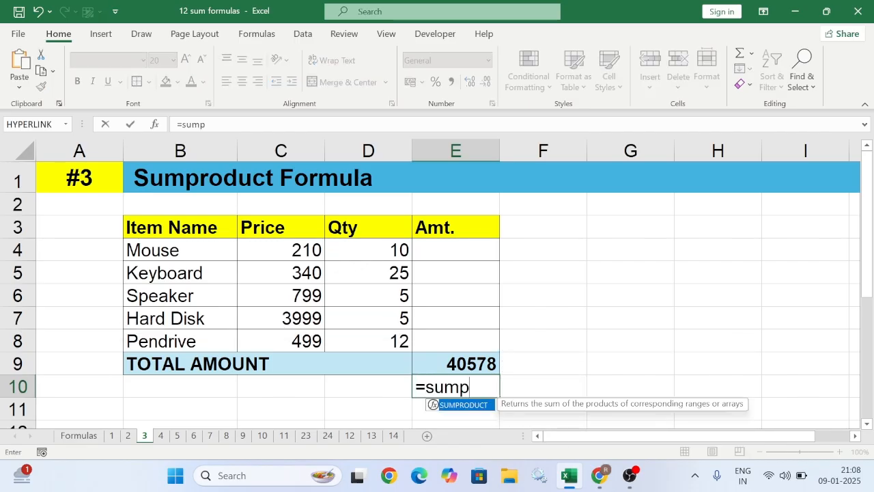
pyautogui.press('Tab')
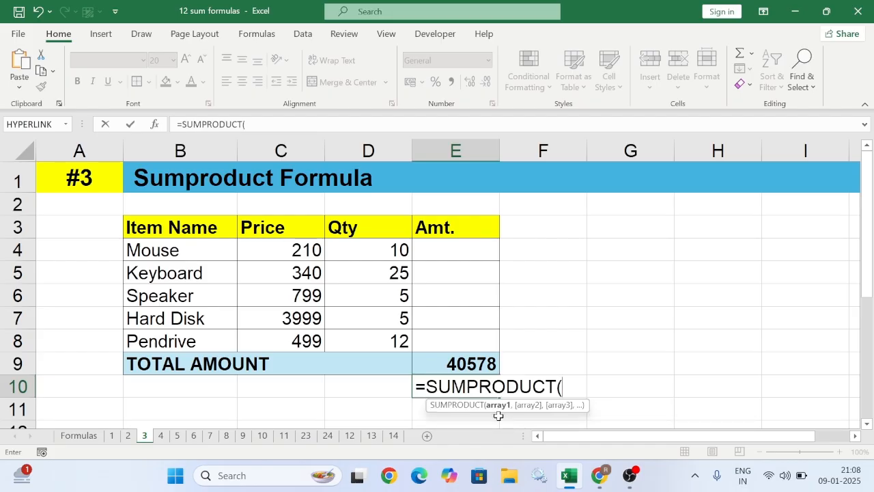
pyautogui.moveTo(270, 249); pyautogui.dragTo(281, 334)
pyautogui.write(',')
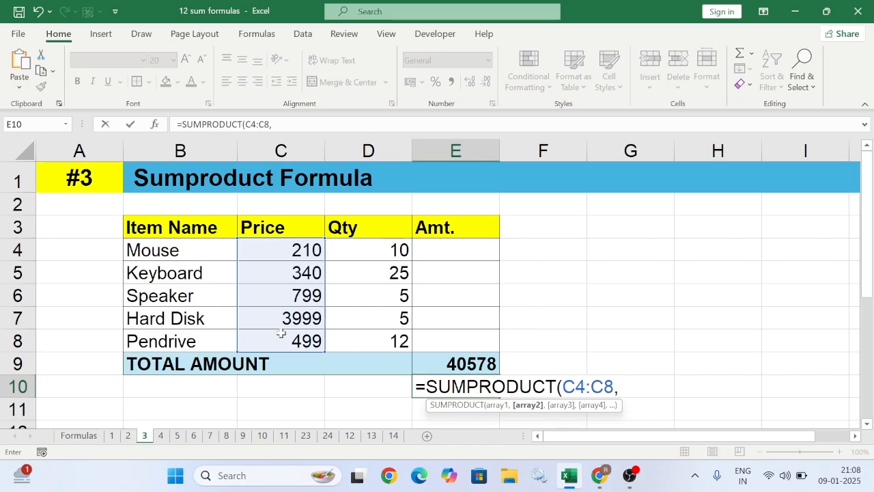
pyautogui.moveTo(361, 249); pyautogui.dragTo(369, 334)
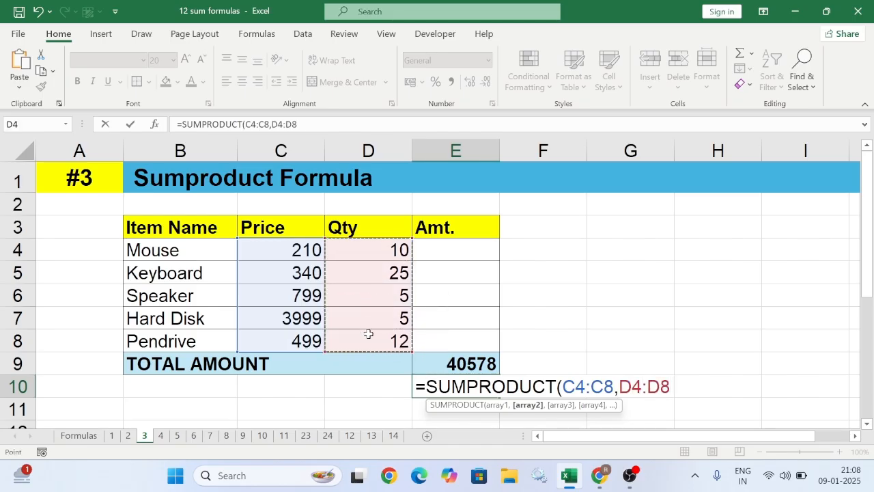
pyautogui.press('Return')
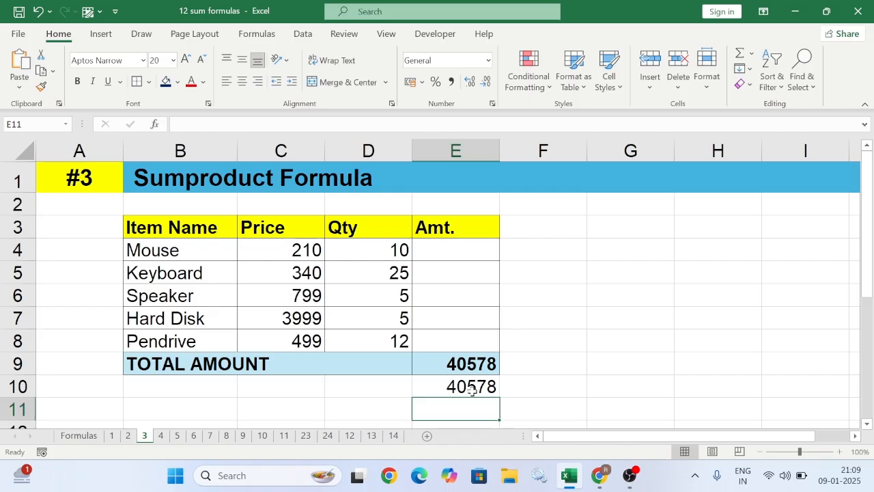
# Step: Start a plain-text breakdown of price times quantity in cell F9 with 210*10+340*25
pyautogui.scroll(-2, 471, 390)
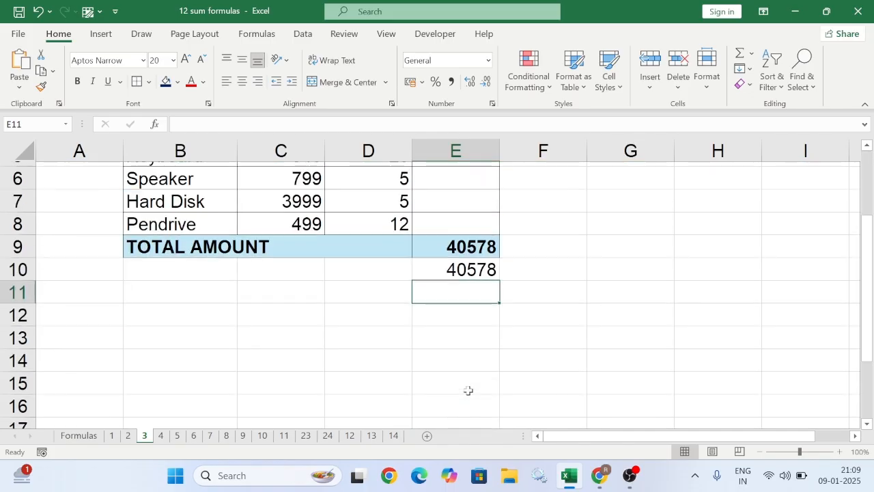
pyautogui.scroll(1, 469, 390)
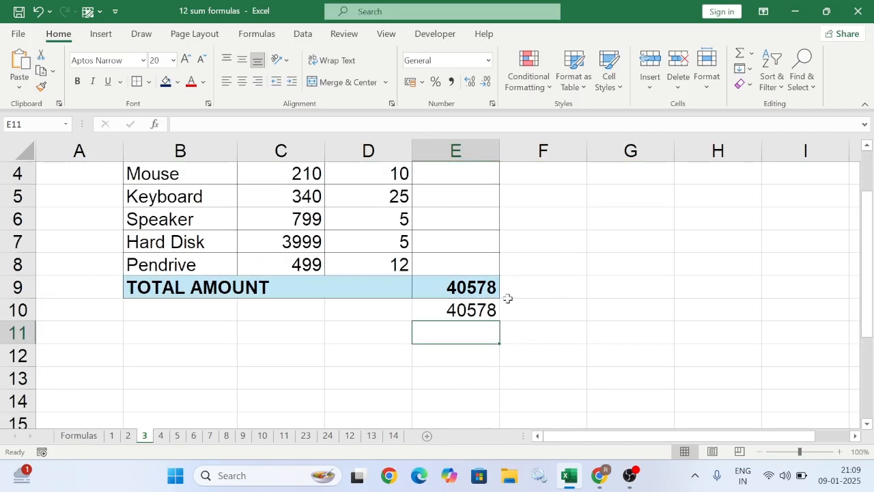
pyautogui.click(547, 283)
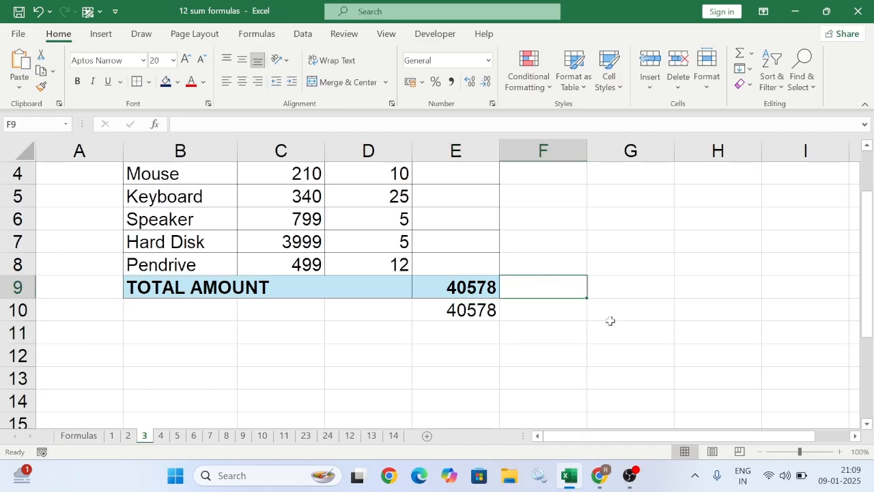
pyautogui.write('210')
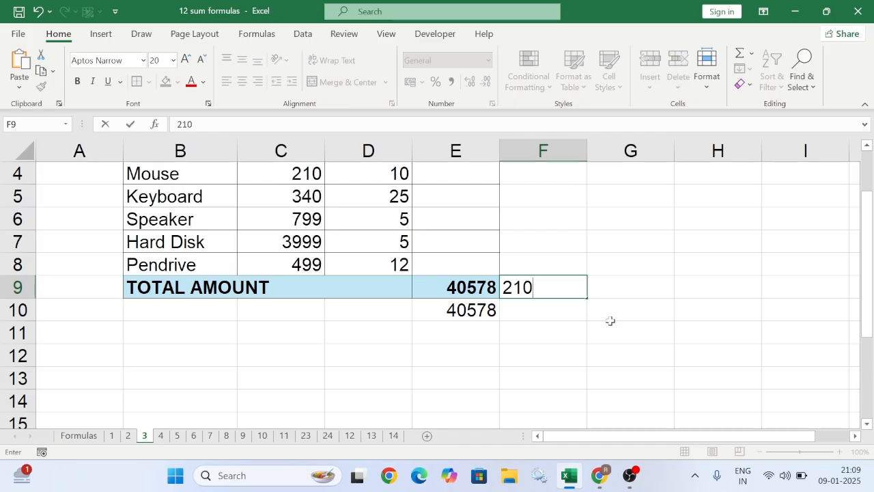
pyautogui.write('*10')
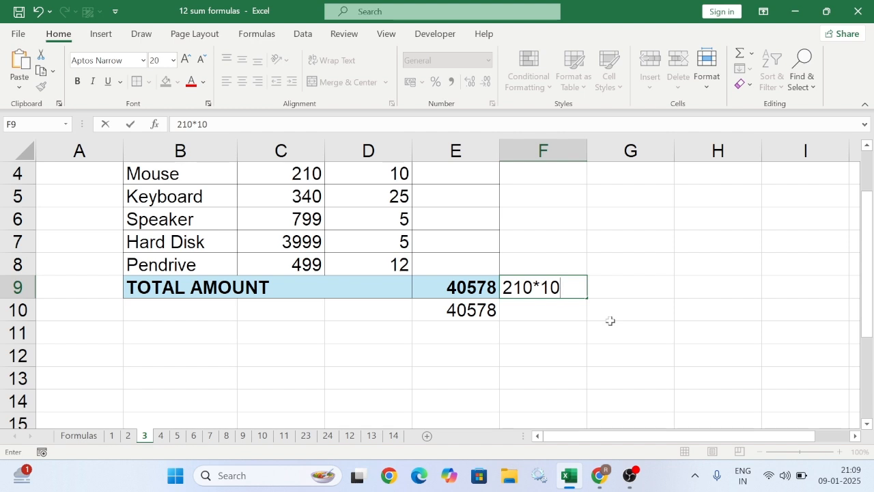
pyautogui.write('+340')
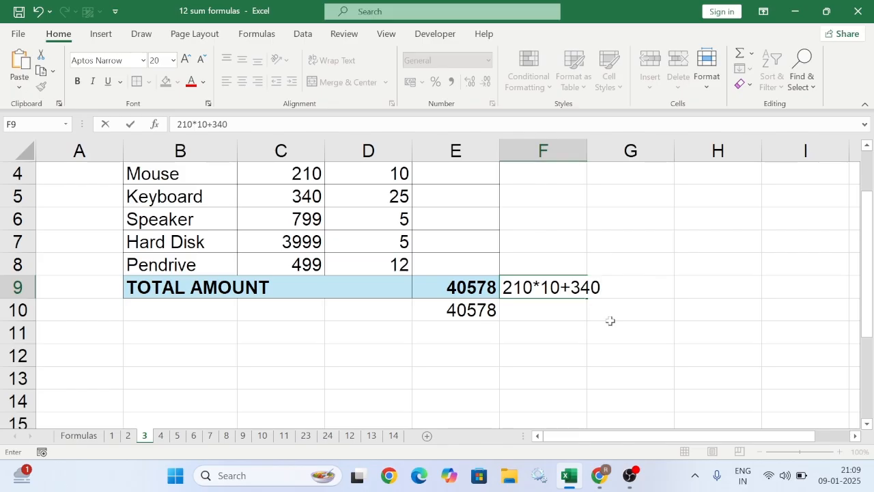
pyautogui.write('*25')
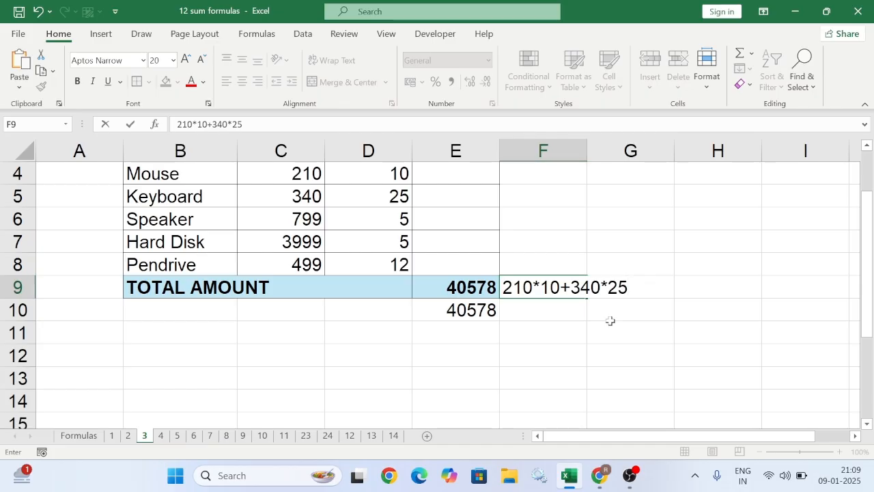
pyautogui.write('=799')
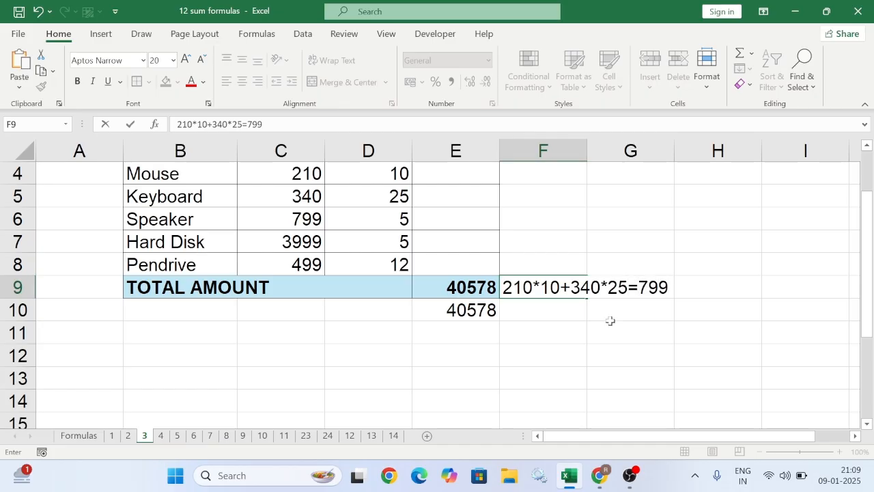
pyautogui.press('BackSpace')
pyautogui.press('BackSpace')
pyautogui.press('BackSpace')
pyautogui.press('BackSpace')
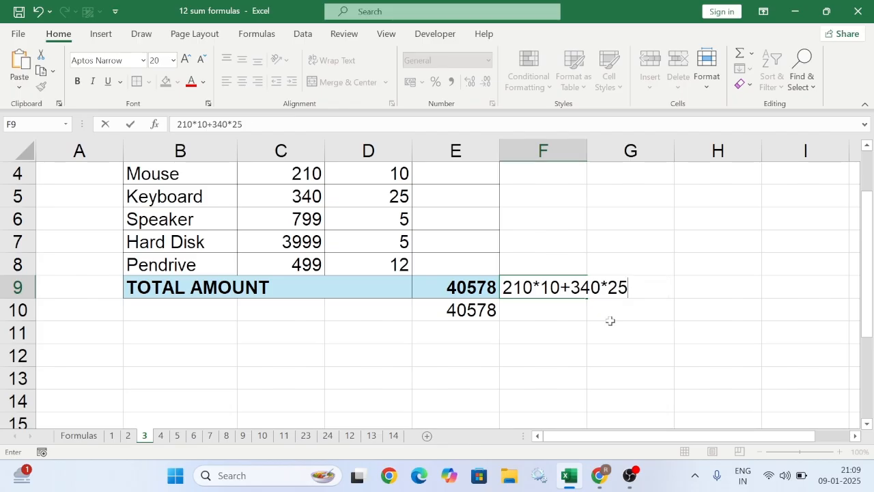
# Step: Extend the F9 breakdown with +799*5+3999*5+499*12 and highlight its first product, 210*10
pyautogui.write('+799')
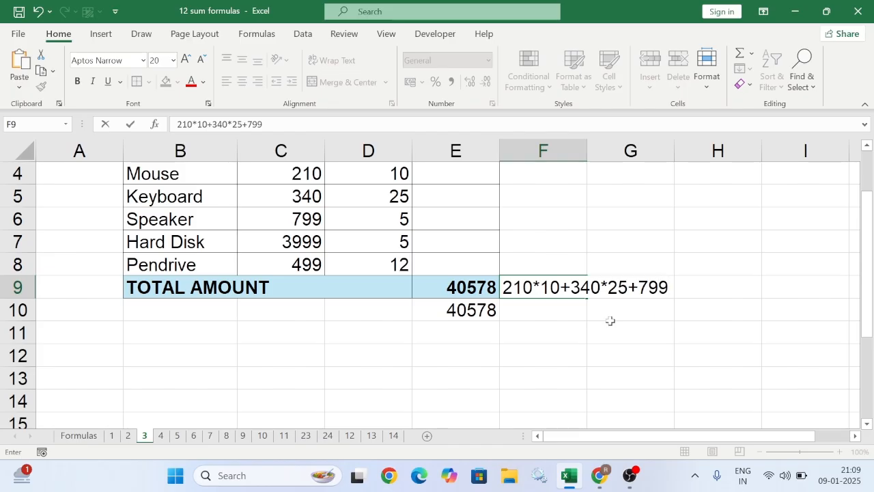
pyautogui.write('+')
pyautogui.press('BackSpace')
pyautogui.write('*5+')
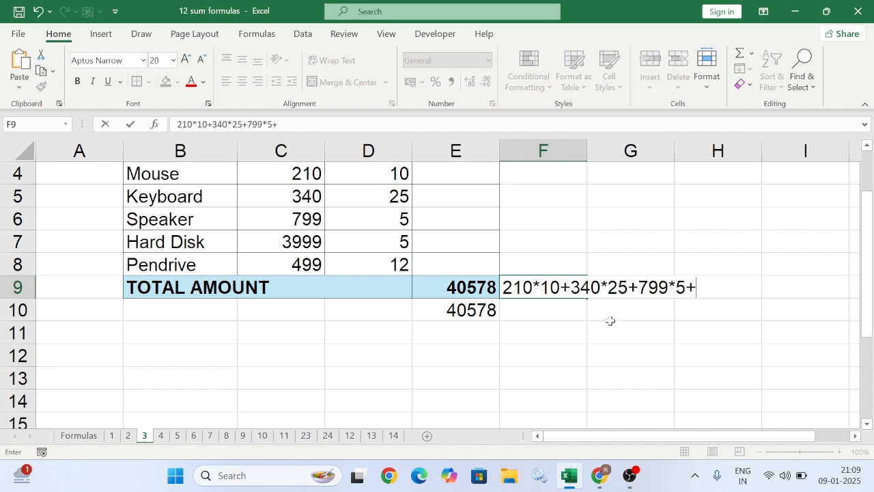
pyautogui.write('999')
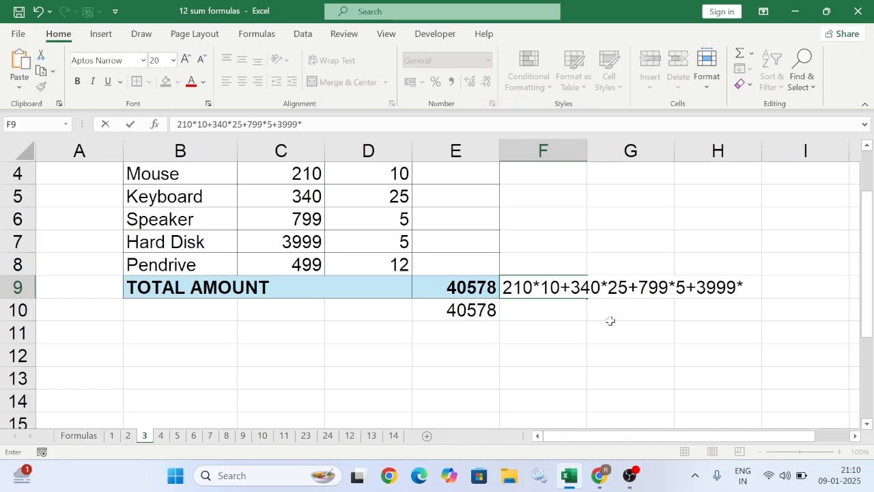
pyautogui.write('*5+499')
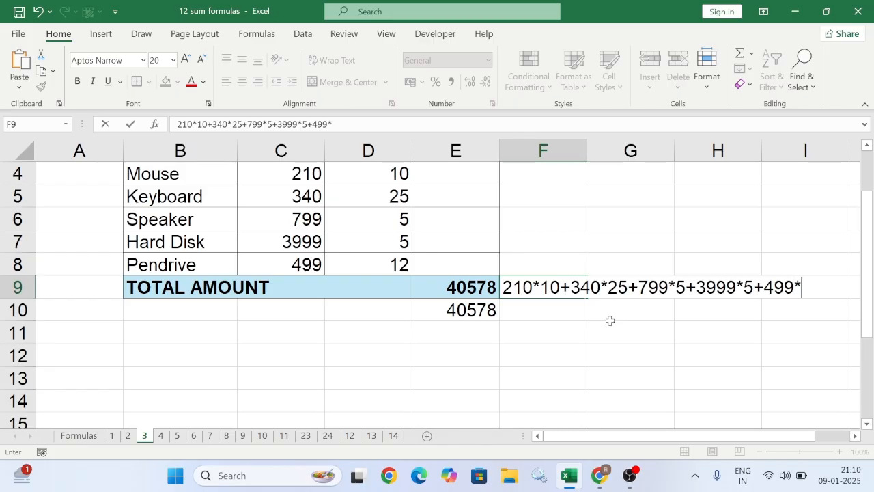
pyautogui.write('*12')
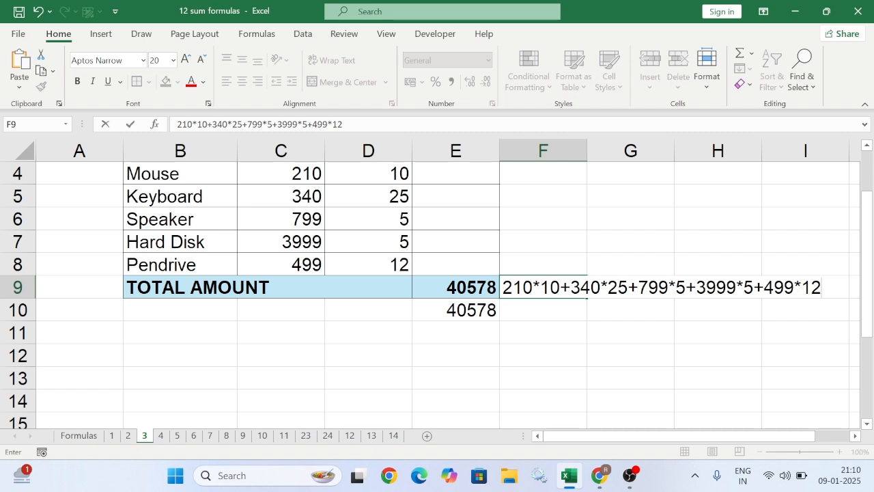
pyautogui.moveTo(504, 287); pyautogui.dragTo(560, 287)
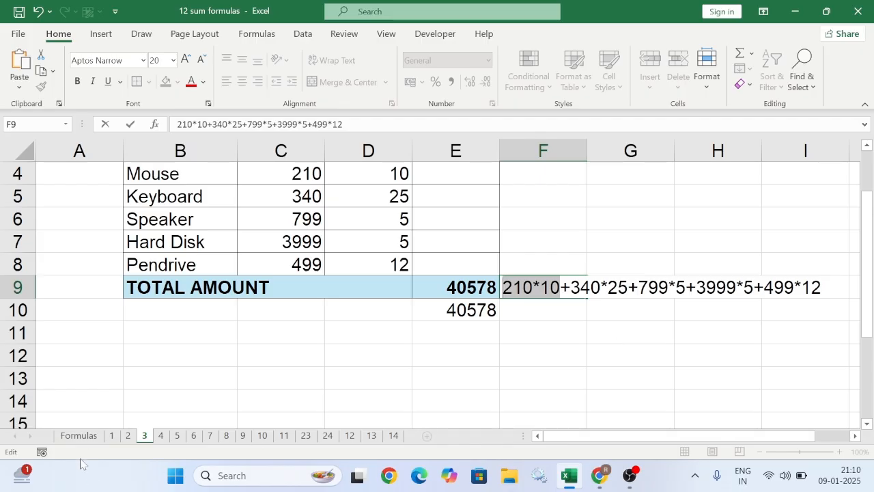
# Step: Check the formula list on the Formulas sheet, and inspect the keyboard quantity formula in I4 on sheet 4
pyautogui.click(80, 437)
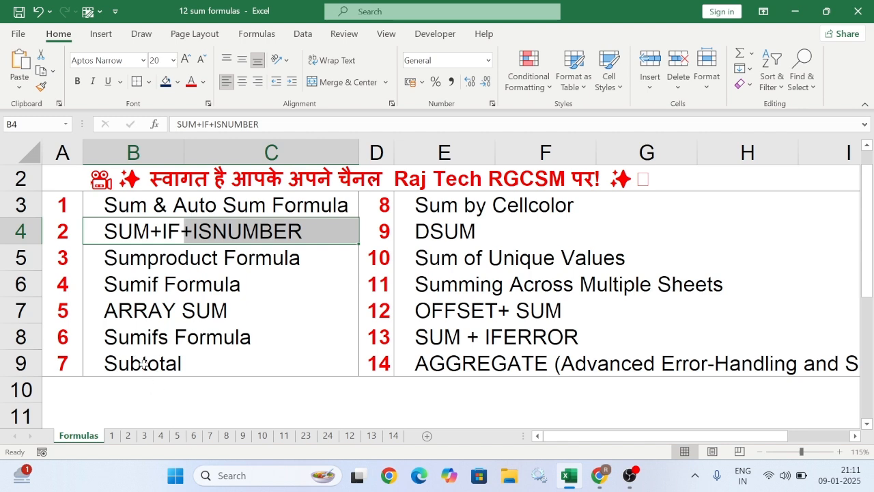
pyautogui.click(162, 436)
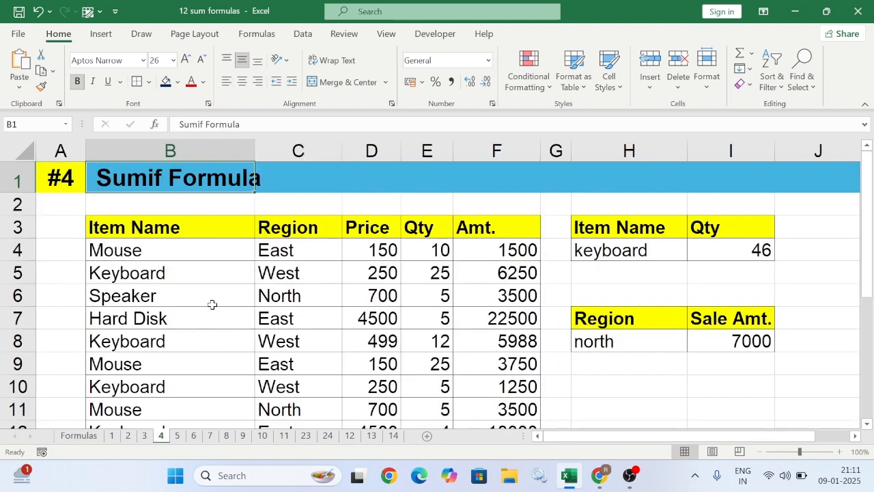
pyautogui.scroll(-1, 214, 304)
pyautogui.scroll(1, 213, 302)
pyautogui.click(729, 254)
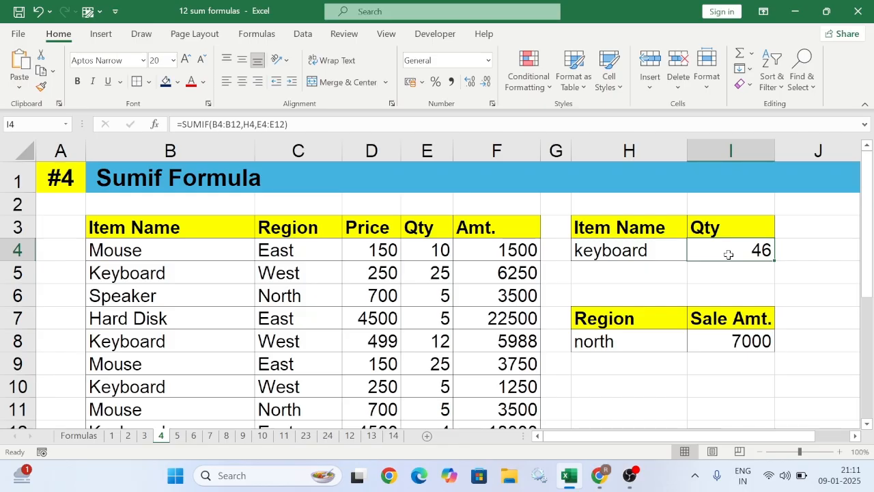
pyautogui.doubleClick(729, 254)
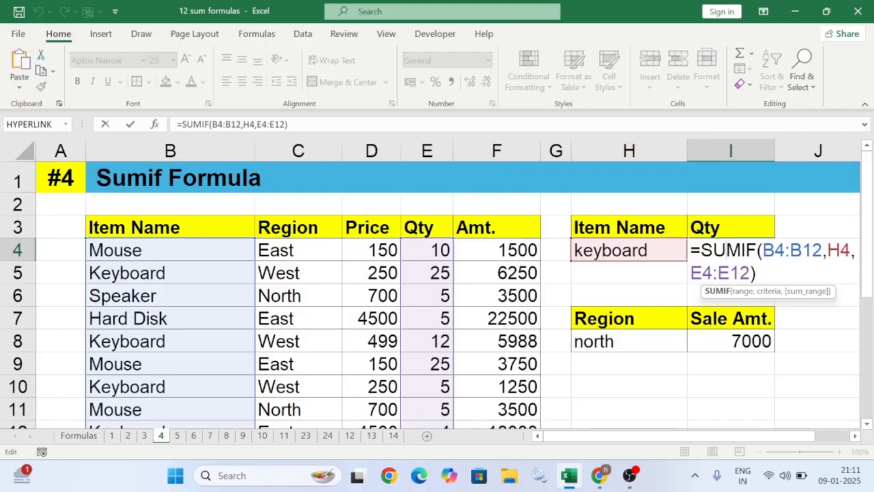
pyautogui.press('Return')
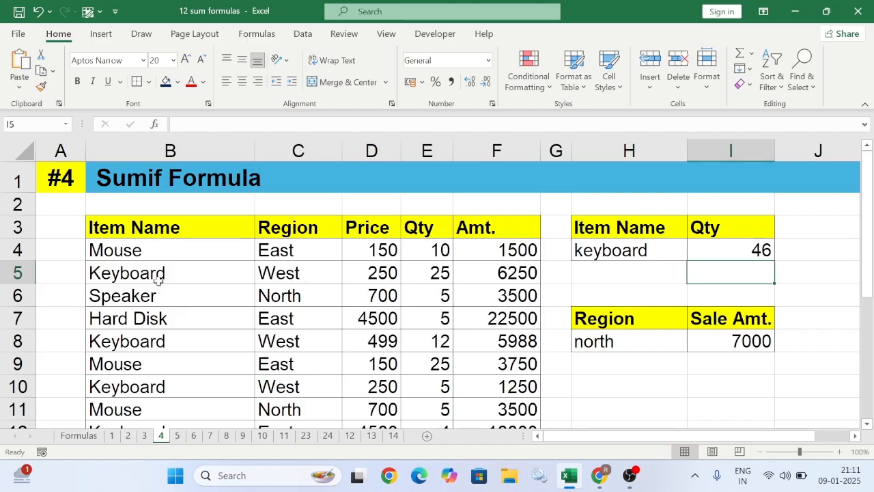
pyautogui.click(750, 250)
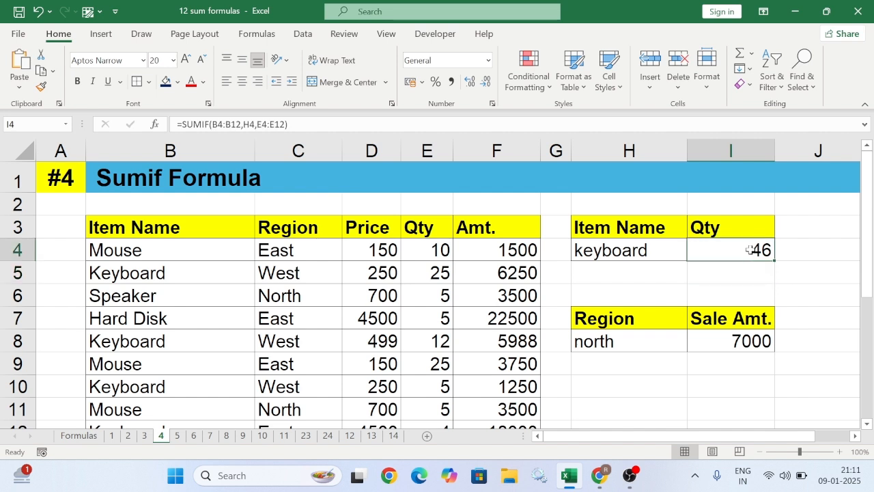
pyautogui.click(741, 274)
pyautogui.write('=')
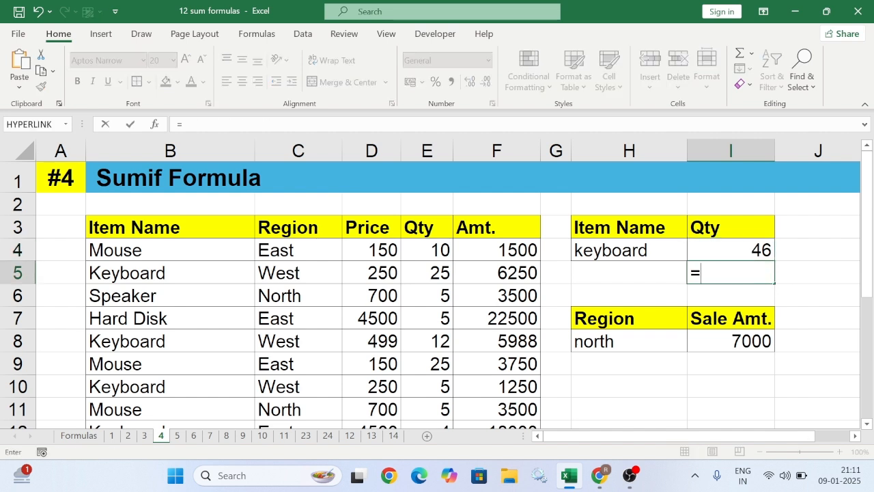
pyautogui.write('su')
pyautogui.press('Tab')
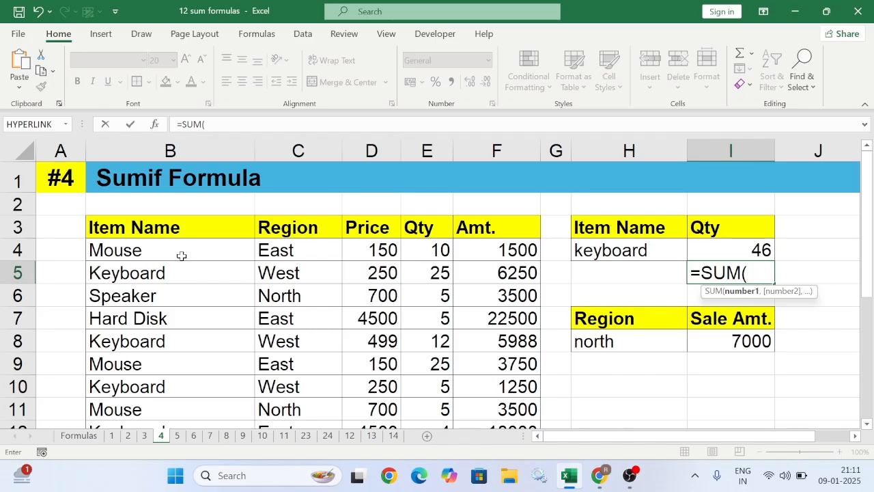
pyautogui.press('BackSpace')
pyautogui.press('BackSpace')
pyautogui.press('BackSpace')
pyautogui.press('BackSpace')
pyautogui.press('BackSpace')
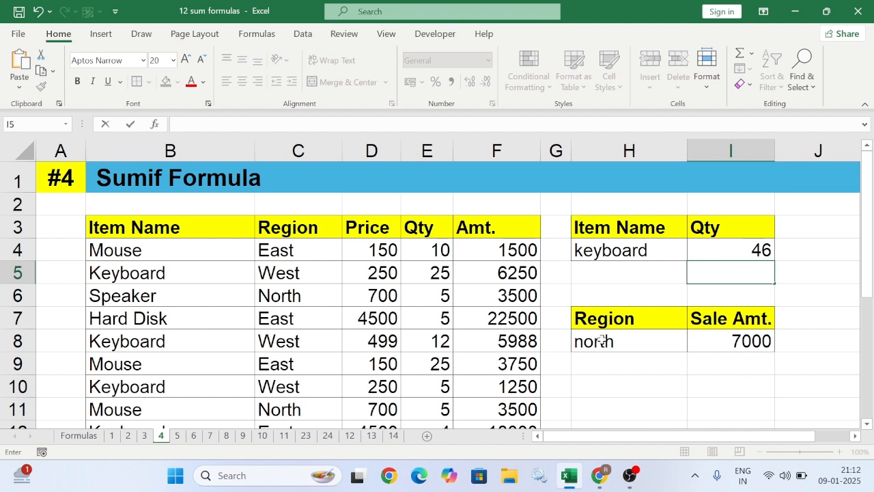
# Step: Fill cell H5 with the item name Speaker by referencing cell B6
pyautogui.click(604, 276)
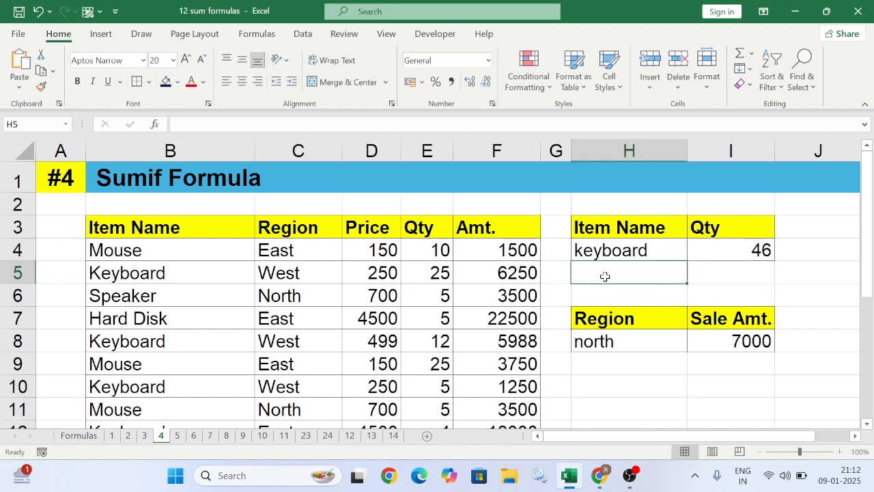
pyautogui.write('=')
pyautogui.click(173, 296)
pyautogui.press('Return')
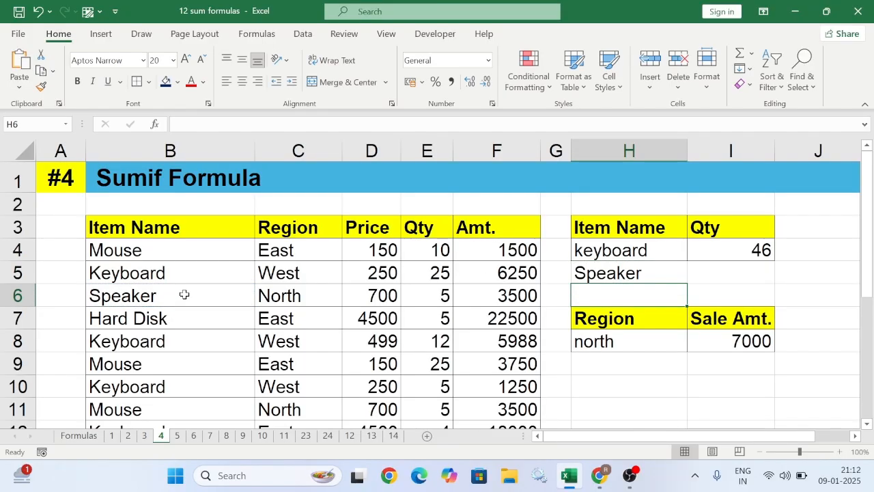
# Step: In cell I5, total the Speaker quantity with =SUMIF(B4:B12,H5,E4:E12)
pyautogui.click(724, 279)
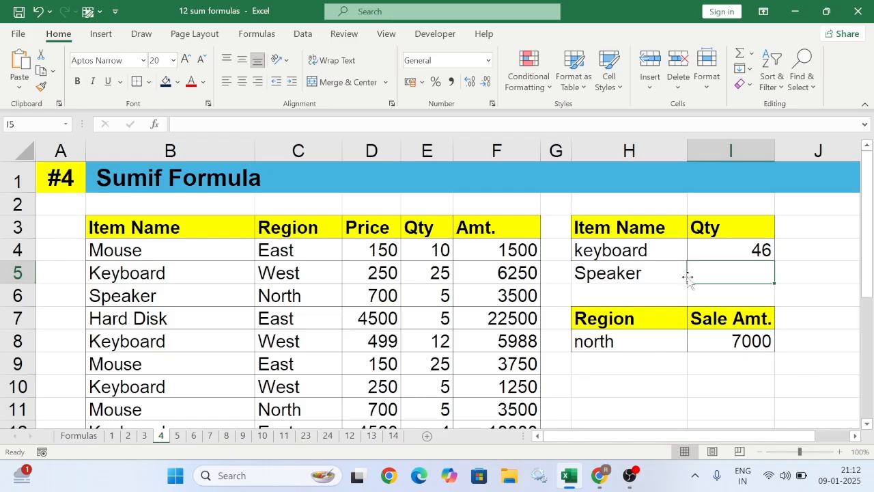
pyautogui.write('=sum')
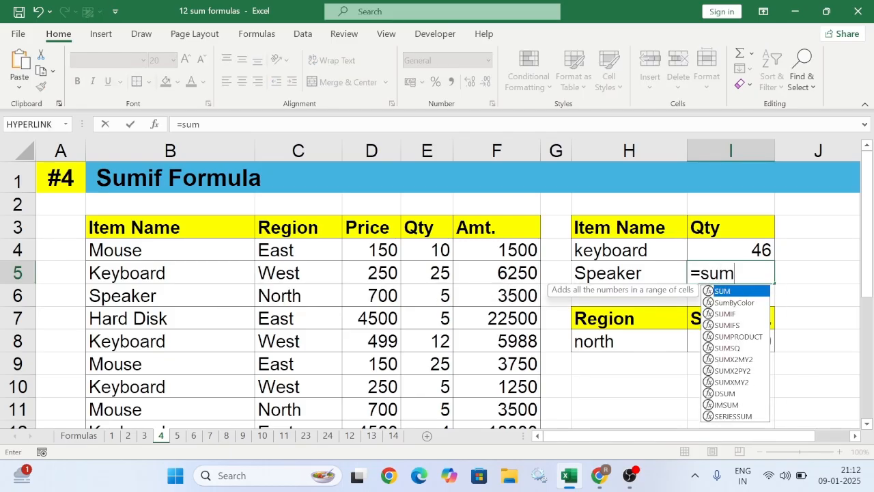
pyautogui.write('if')
pyautogui.press('Tab')
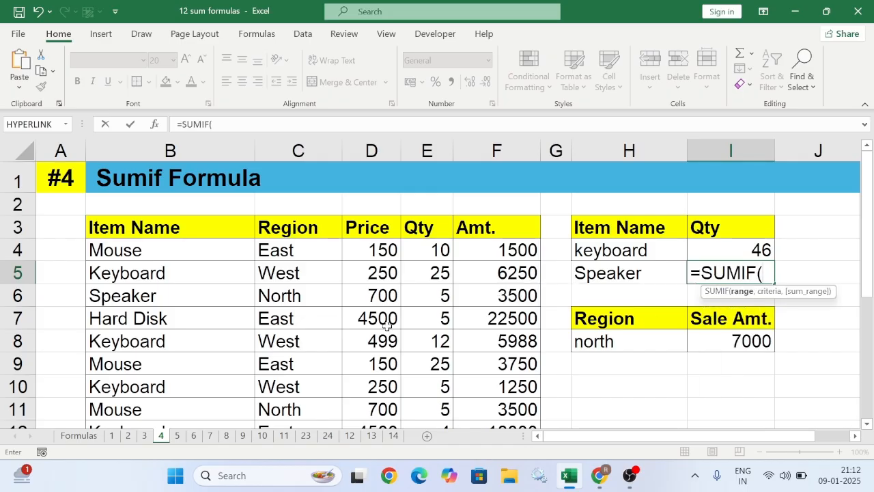
pyautogui.moveTo(171, 256); pyautogui.dragTo(152, 381)
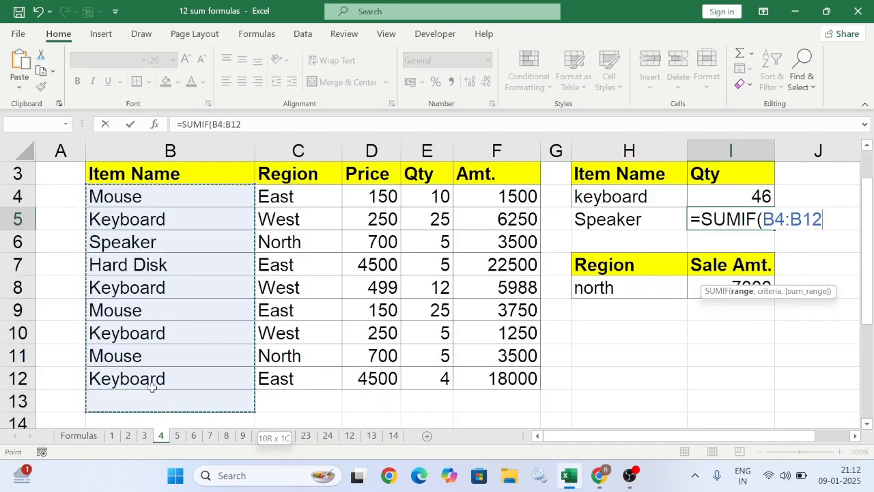
pyautogui.write(',')
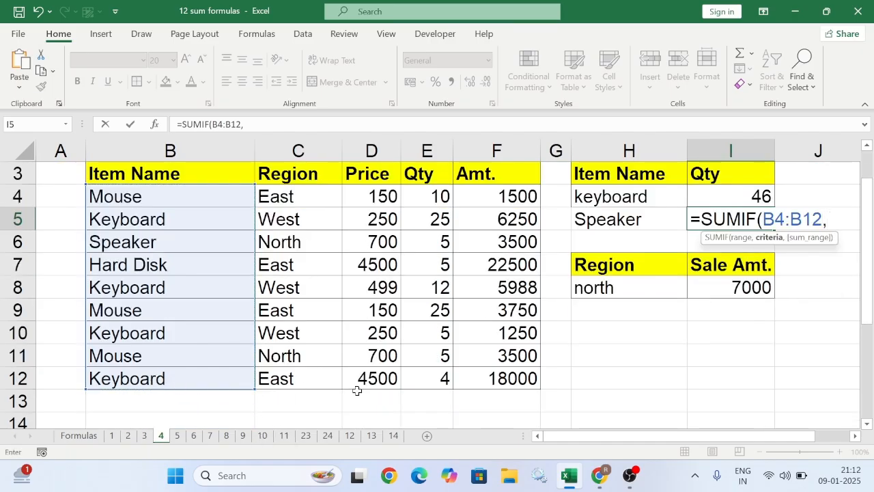
pyautogui.scroll(1, 357, 389)
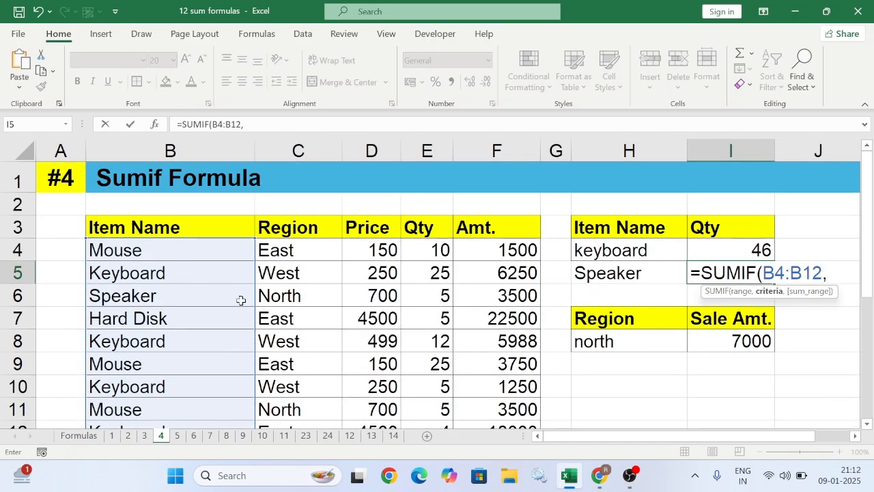
pyautogui.click(582, 278)
pyautogui.write(',')
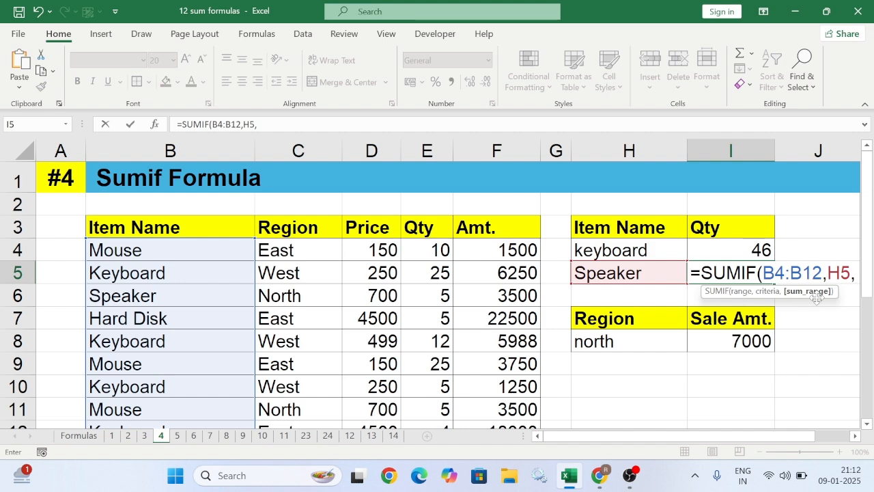
pyautogui.moveTo(405, 255); pyautogui.dragTo(433, 370)
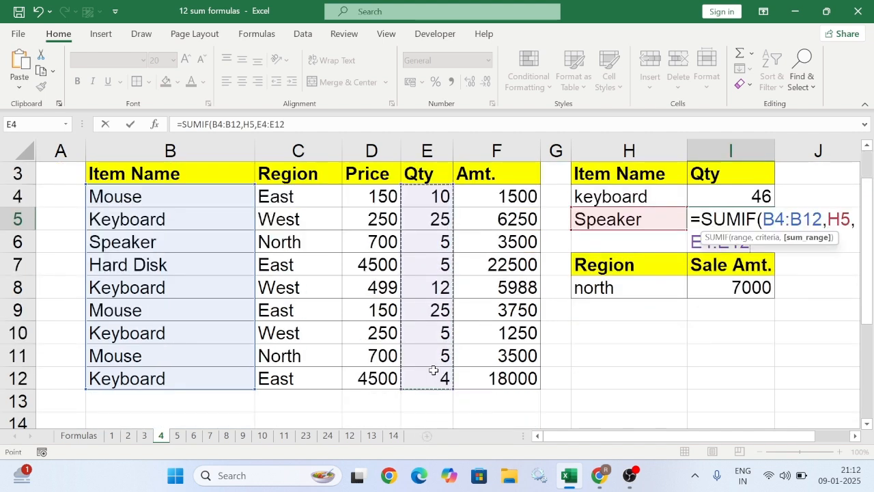
pyautogui.press('Return')
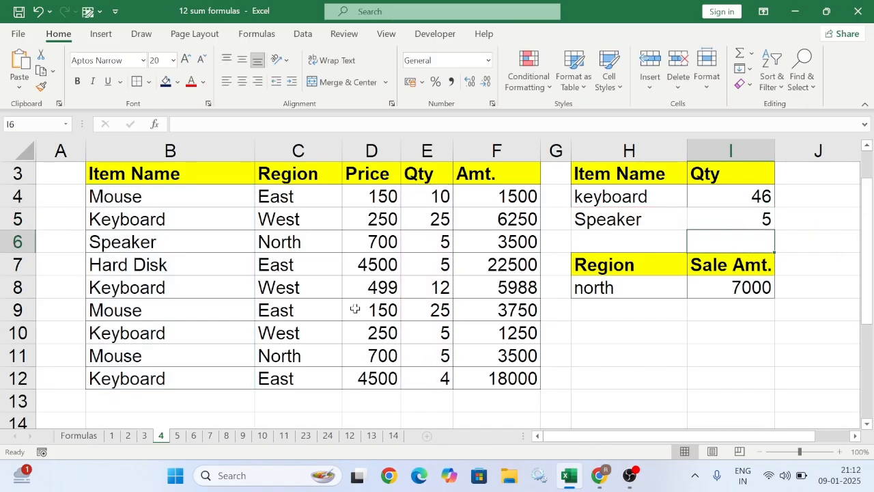
# Step: Check the Speaker entry and quantity in row 6, and replace the item name in B4 with Speaker by referencing B6
pyautogui.scroll(1, 156, 318)
pyautogui.click(126, 300)
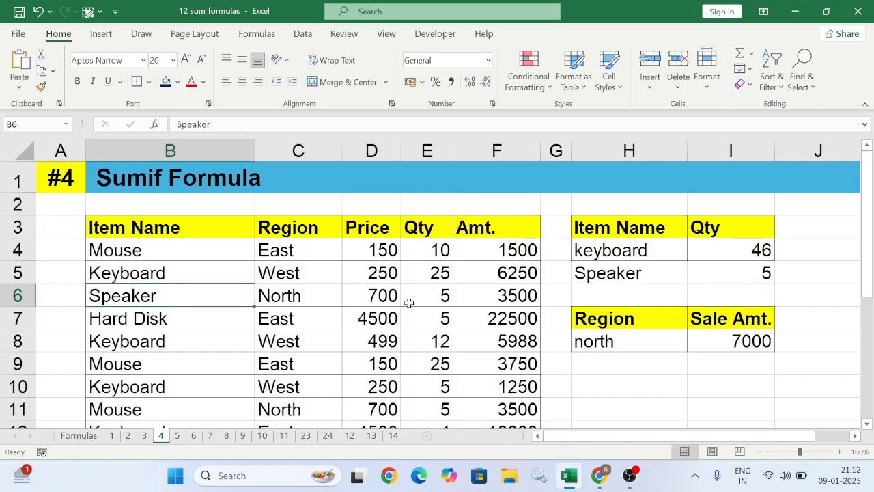
pyautogui.click(441, 302)
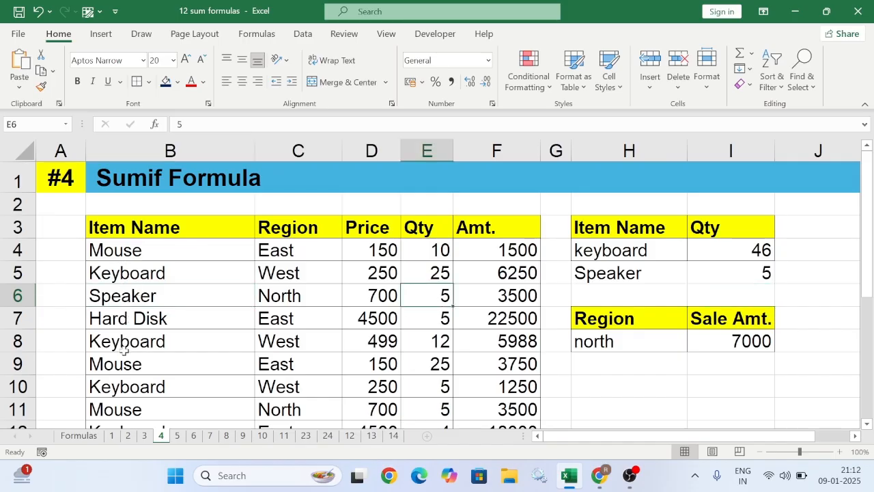
pyautogui.scroll(-1, 119, 368)
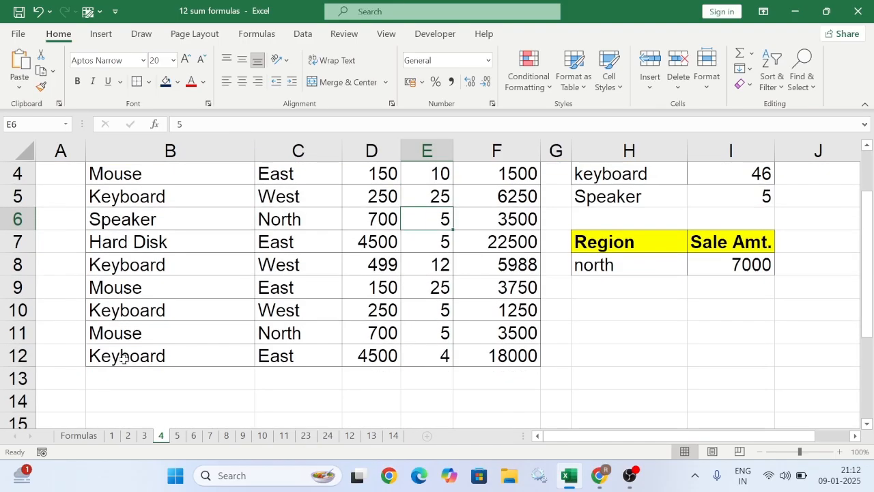
pyautogui.scroll(1, 121, 360)
pyautogui.click(118, 255)
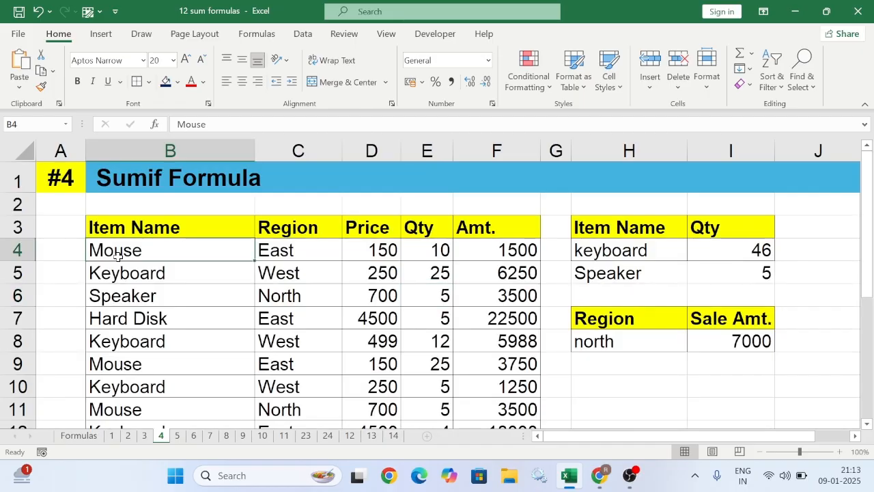
pyautogui.write('=')
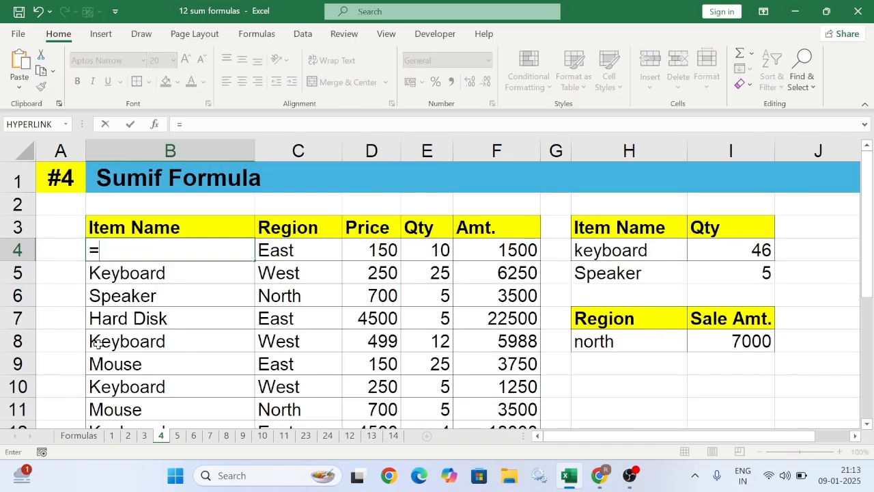
pyautogui.click(120, 295)
pyautogui.press('Return')
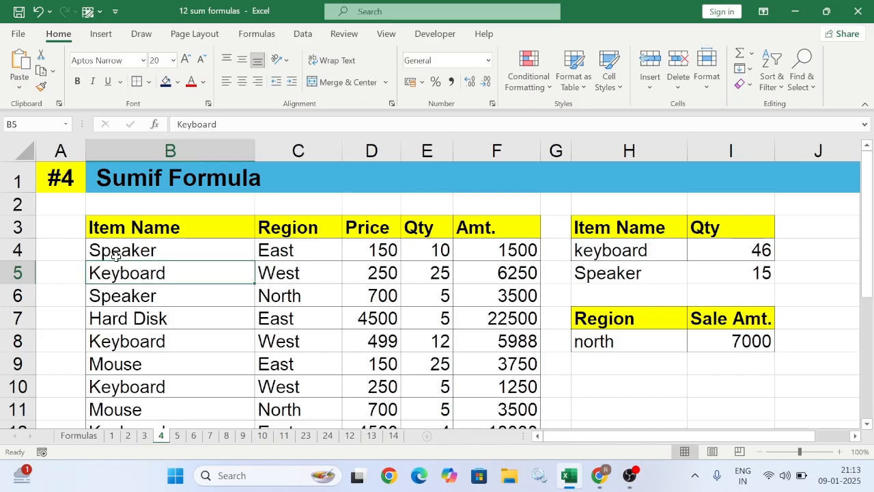
pyautogui.click(418, 259)
pyautogui.click(151, 302)
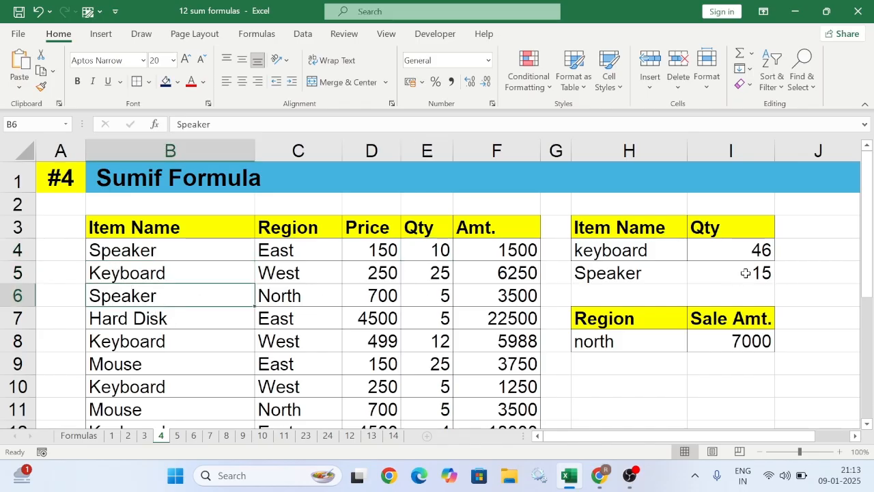
# Step: Fill cell H9 under the Region heading with East by referencing cell C9
pyautogui.click(724, 365)
pyautogui.click(580, 363)
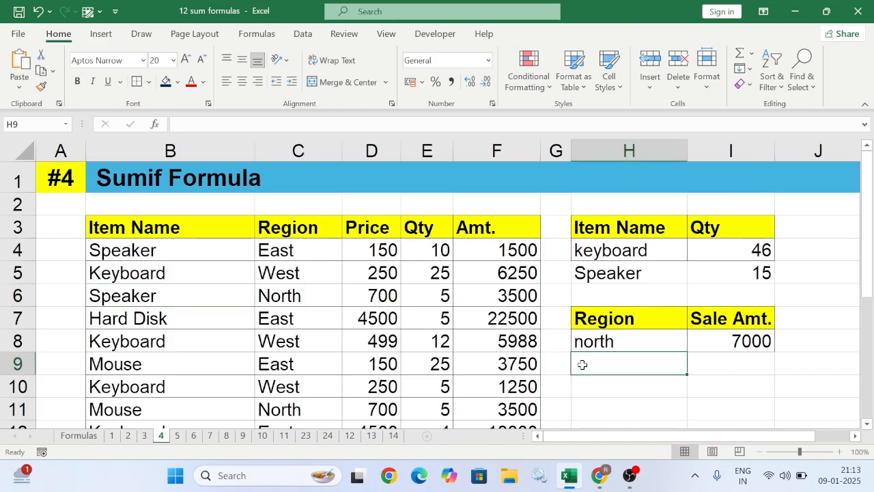
pyautogui.write('=')
pyautogui.click(315, 366)
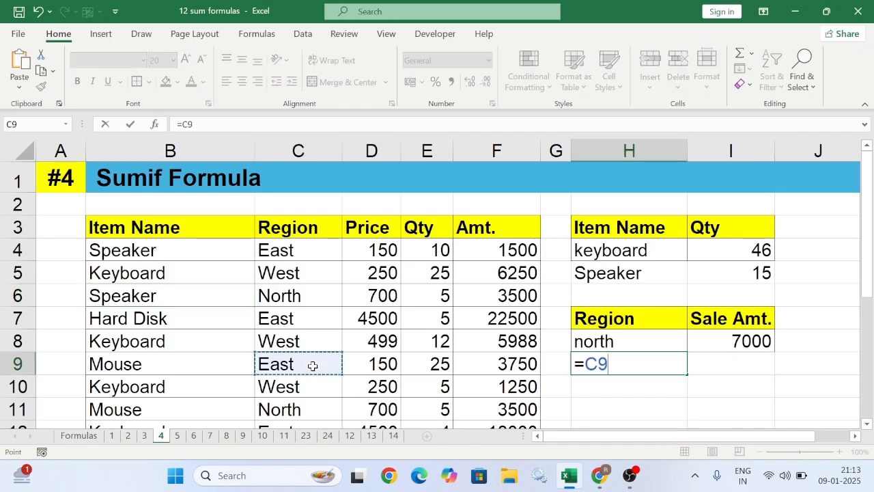
pyautogui.press('Return')
# Step: In cell I9, total the sale amount for the region in H9 with =SUMIF(C4:C12,H9,F4:F12)
pyautogui.click(728, 365)
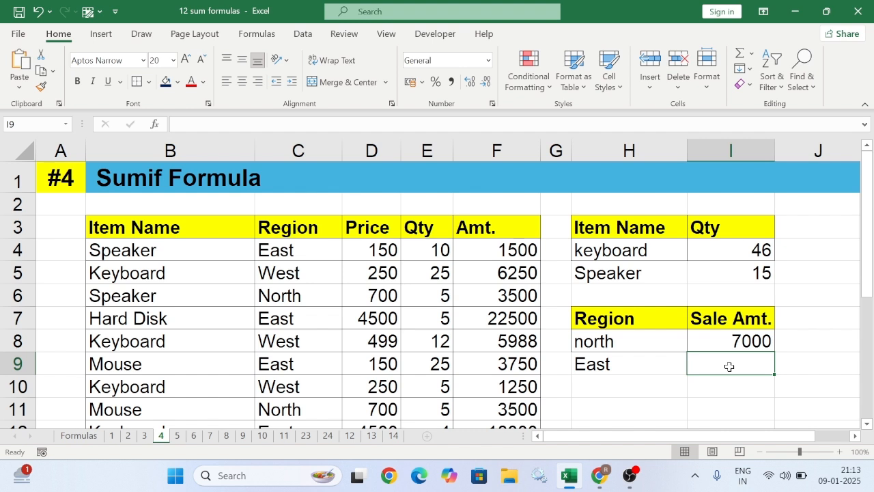
pyautogui.write('=sumi')
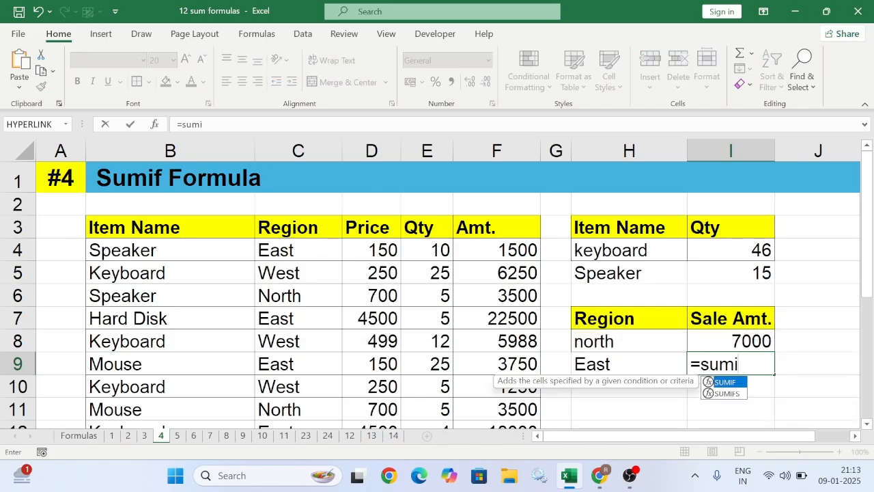
pyautogui.press('Tab')
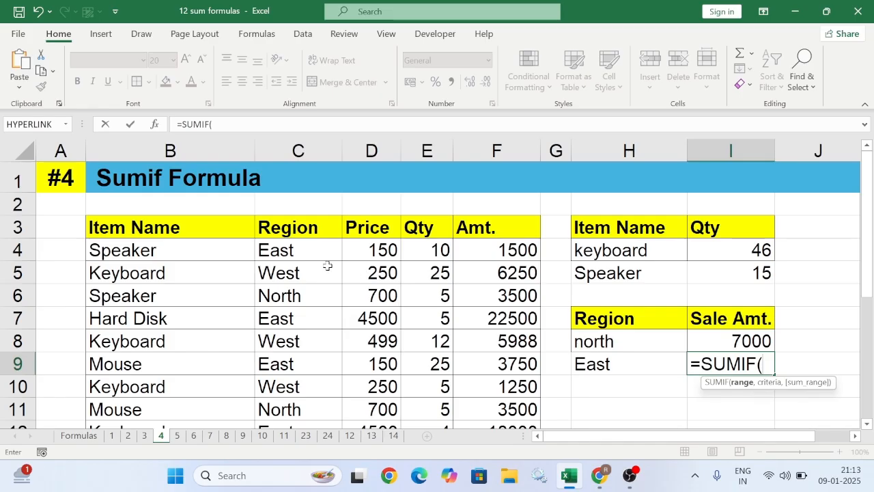
pyautogui.moveTo(299, 251); pyautogui.dragTo(304, 392)
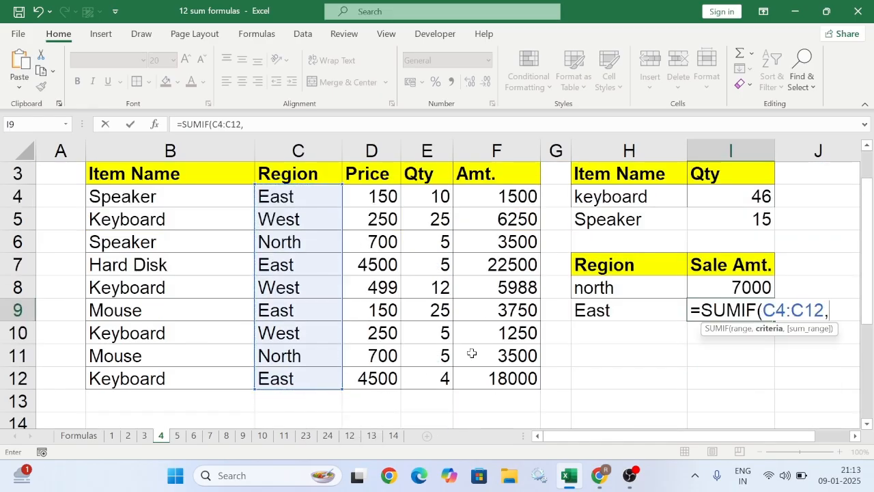
pyautogui.click(620, 311)
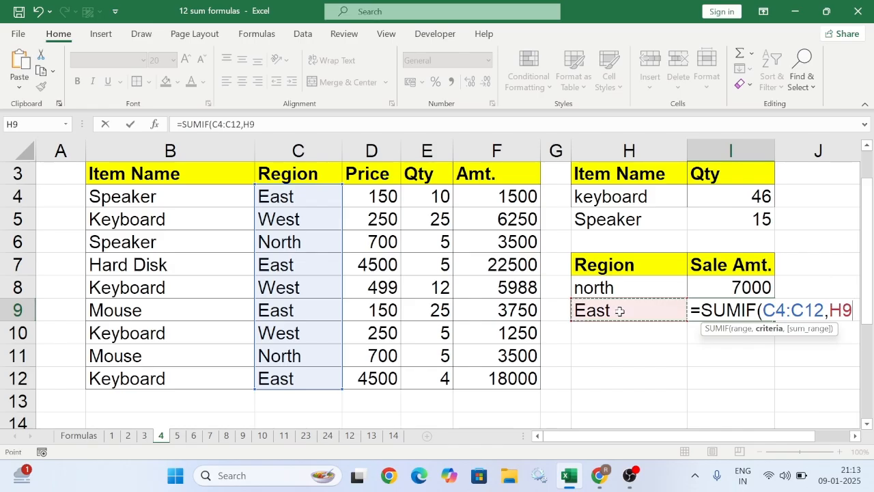
pyautogui.write(',')
pyautogui.scroll(1, 578, 273)
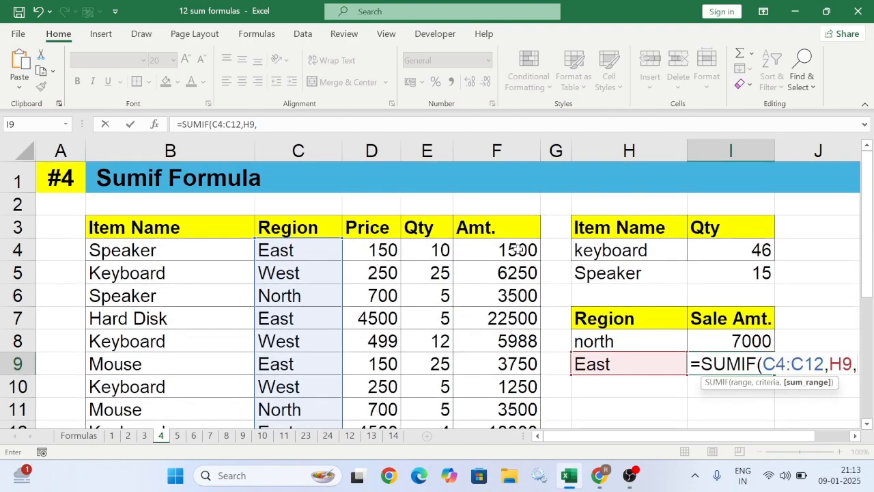
pyautogui.moveTo(509, 250); pyautogui.dragTo(526, 429)
pyautogui.moveTo(518, 391); pyautogui.dragTo(517, 380)
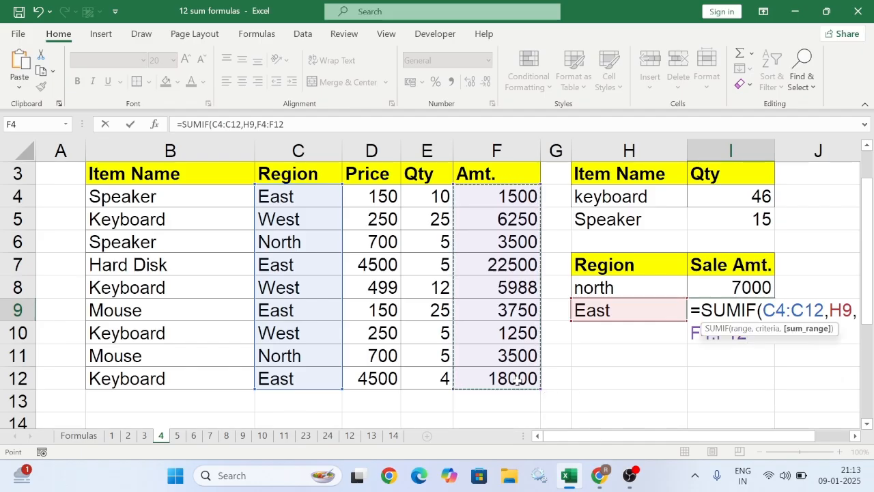
pyautogui.press('Return')
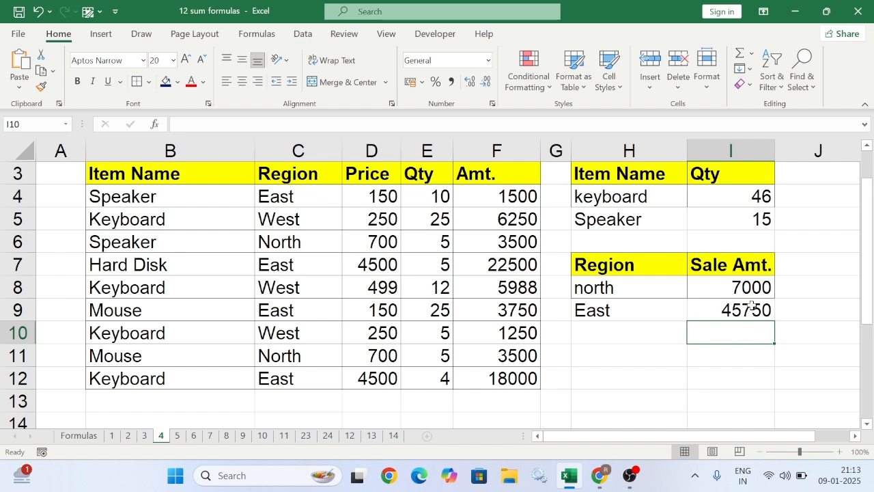
# Step: Change the region in H9 to North by referencing cell C11
pyautogui.click(605, 314)
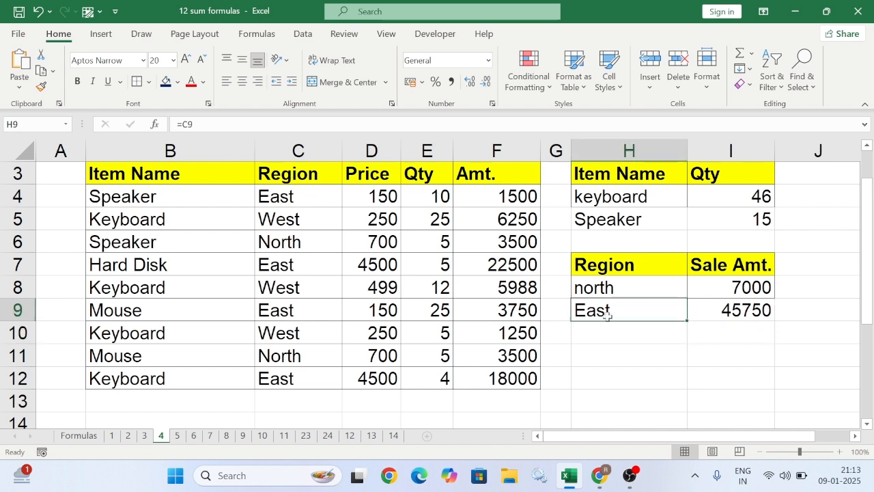
pyautogui.write('=')
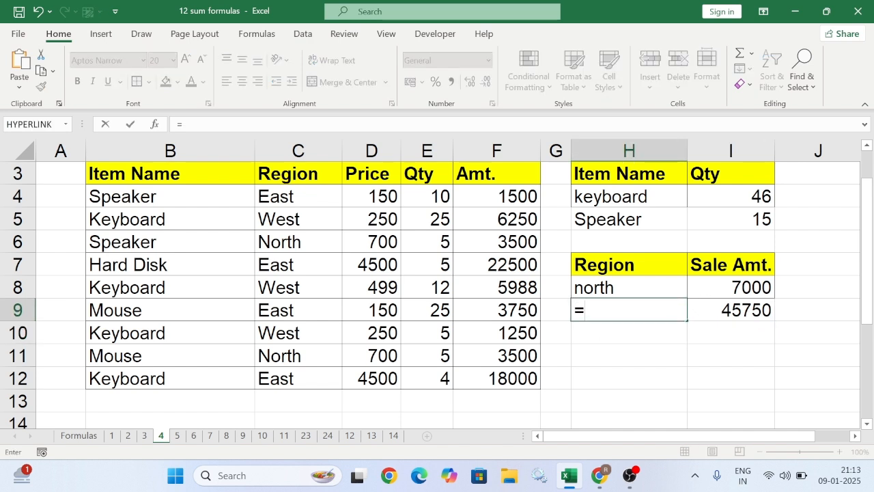
pyautogui.click(272, 357)
pyautogui.press('Return')
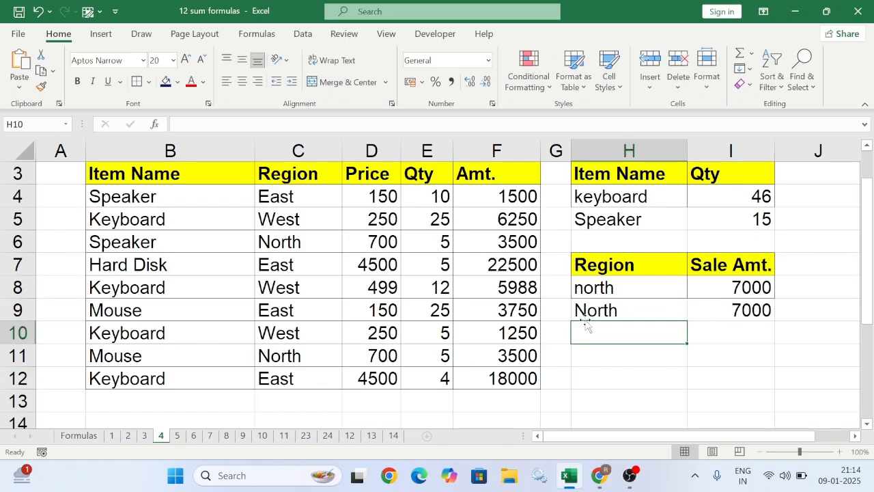
# Step: Change the region in H9 to West by referencing cell C8, and check the West rows in the Region column
pyautogui.click(615, 310)
pyautogui.write('=')
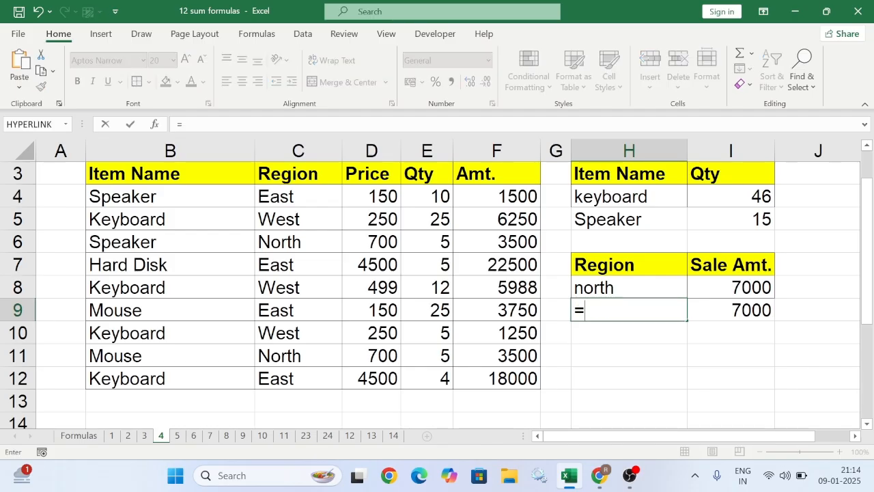
pyautogui.click(280, 289)
pyautogui.press('Return')
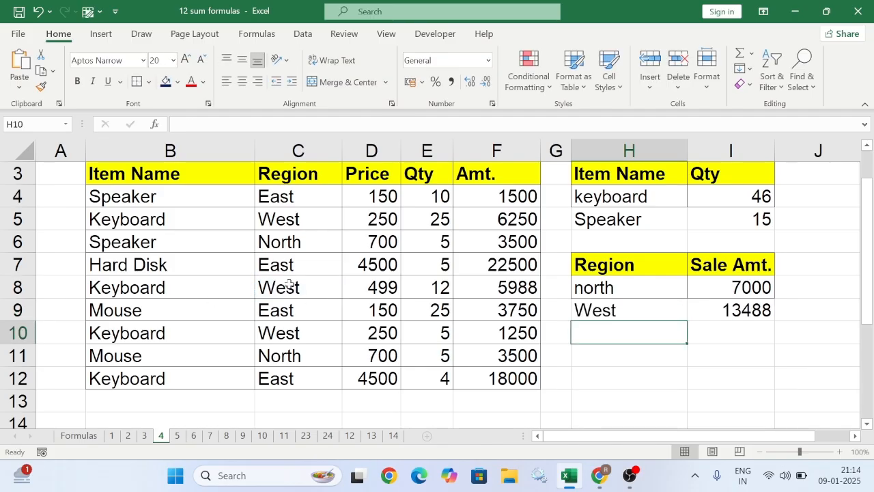
pyautogui.click(289, 287)
pyautogui.click(287, 335)
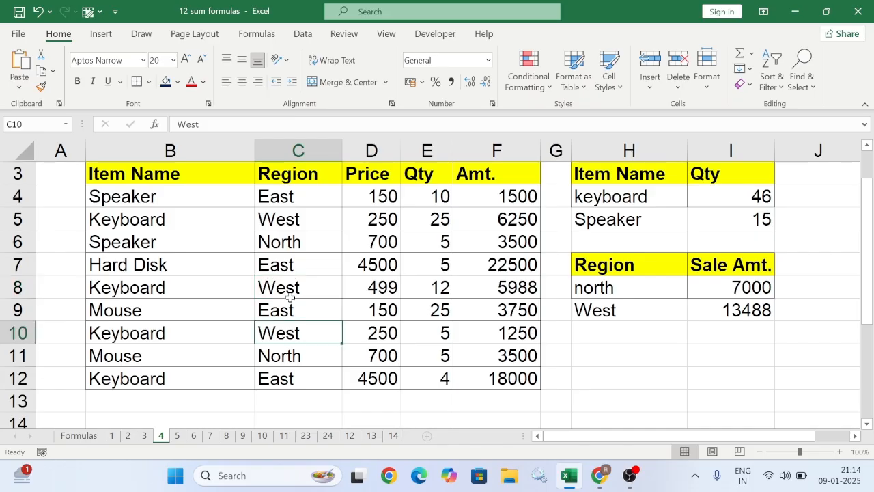
pyautogui.click(294, 222)
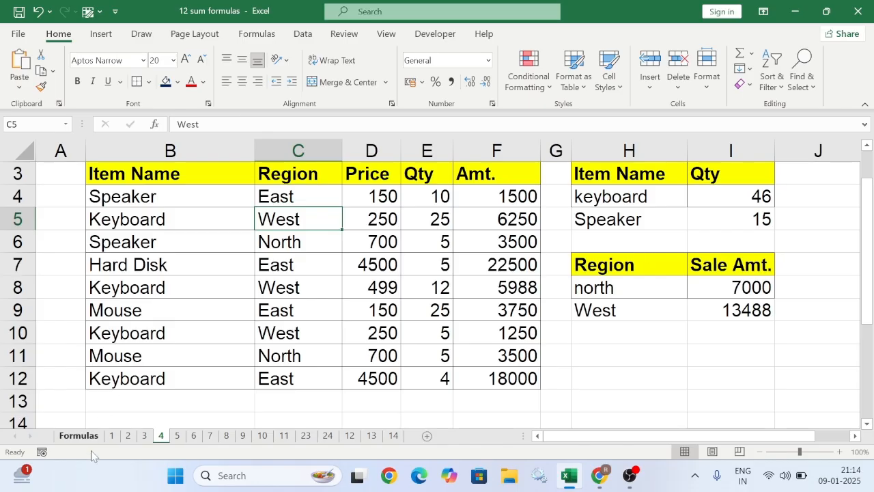
# Step: Check the formula list on the Formulas sheet and open the ARRAY SUM example on sheet 6
pyautogui.click(77, 436)
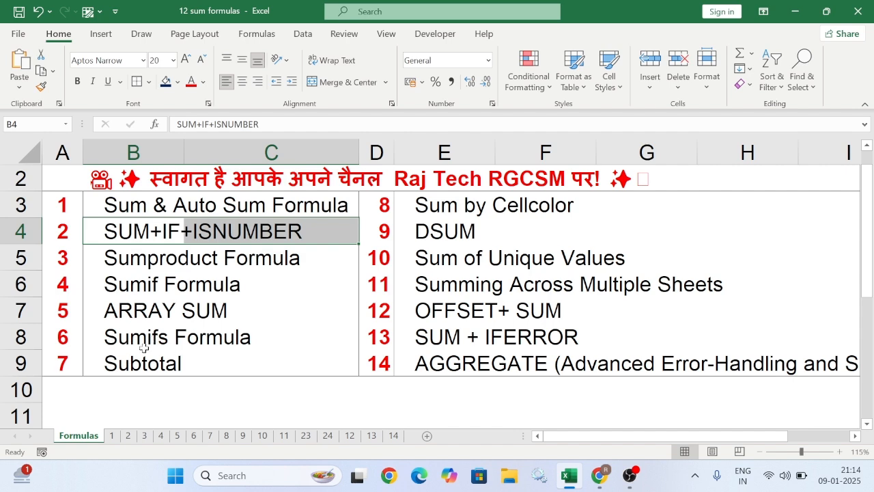
pyautogui.click(196, 438)
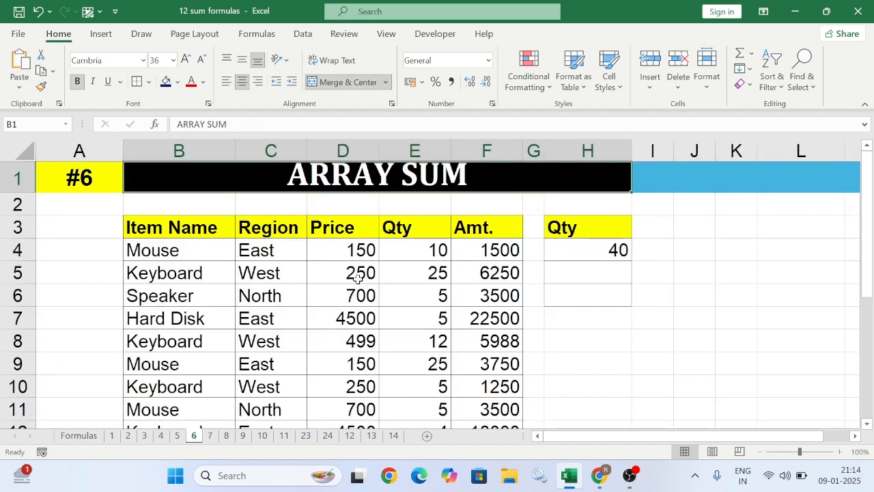
# Step: Examine the existing SUM and FILTER formula in H4 against the item table
pyautogui.click(576, 248)
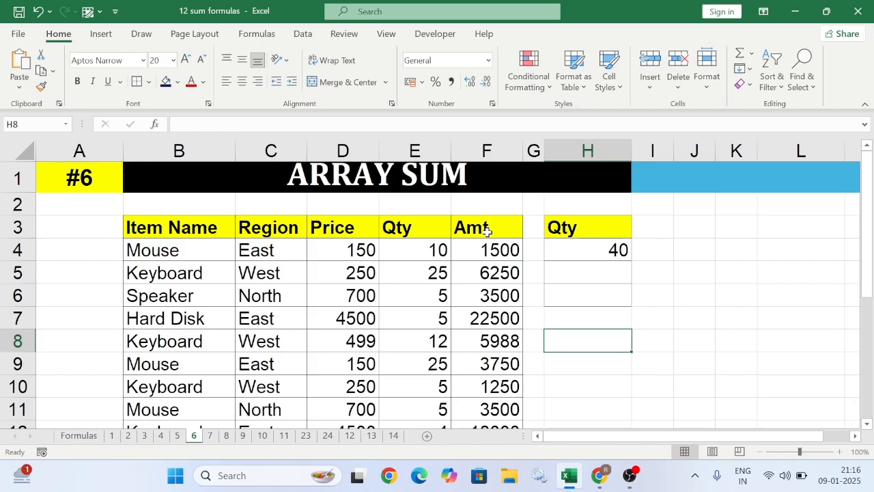
pyautogui.click(569, 254)
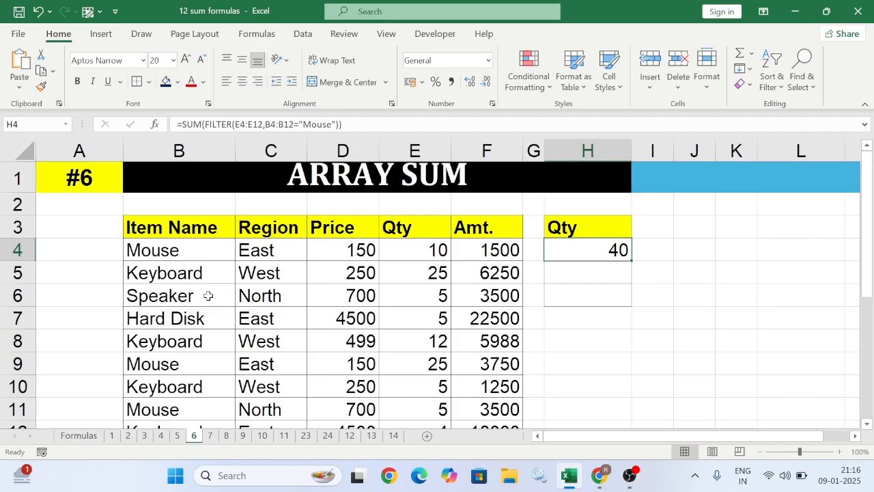
pyautogui.scroll(-2, 205, 324)
pyautogui.scroll(2, 207, 321)
# Step: Add an Amt. header in J3 by referencing F3, and widen column J
pyautogui.click(696, 229)
pyautogui.write('=')
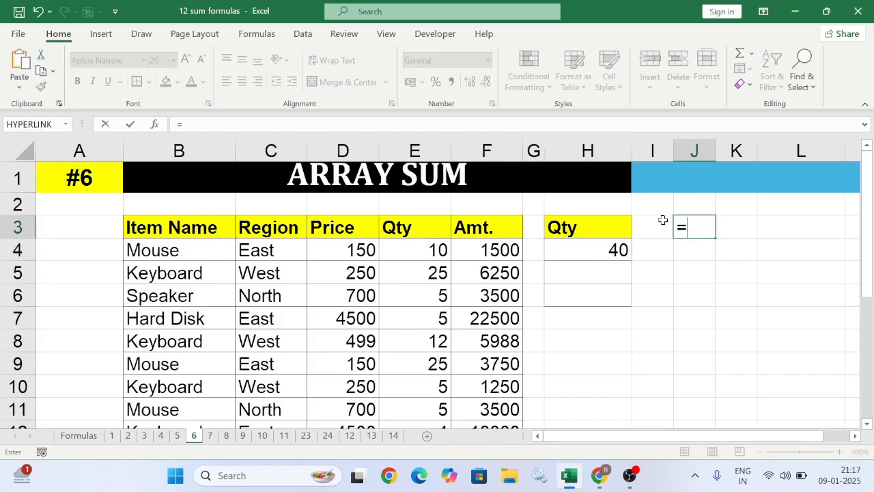
pyautogui.click(497, 226)
pyautogui.press('Return')
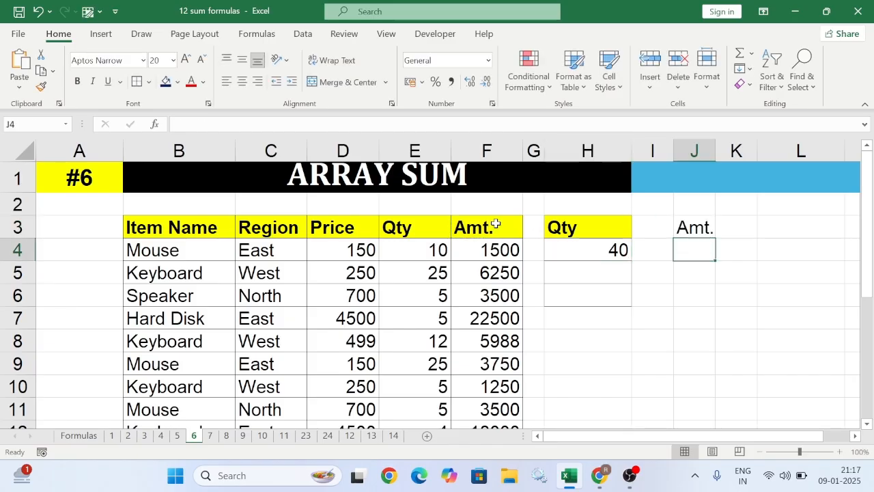
pyautogui.click(698, 228)
pyautogui.moveTo(716, 147); pyautogui.dragTo(762, 148)
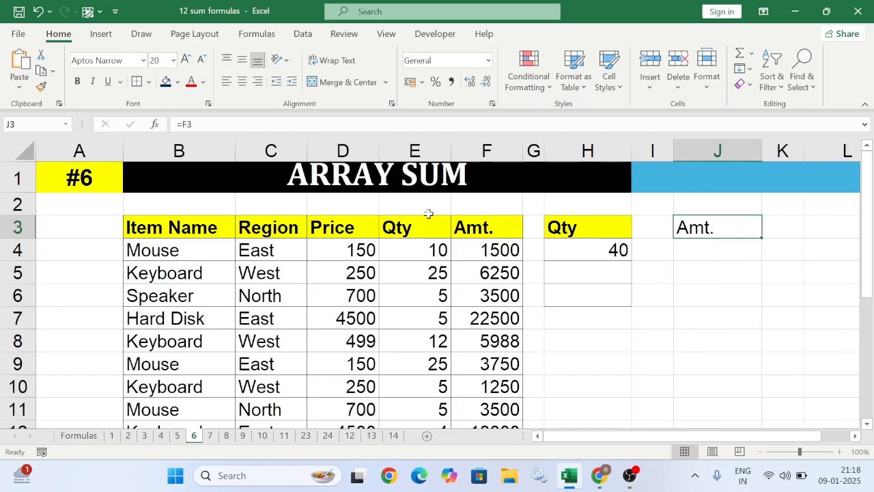
# Step: In J4, total the East region amounts with =SUM(FILTER(F4:F12,C4:C12="East")), accepting the suggested bracket correction
pyautogui.click(703, 256)
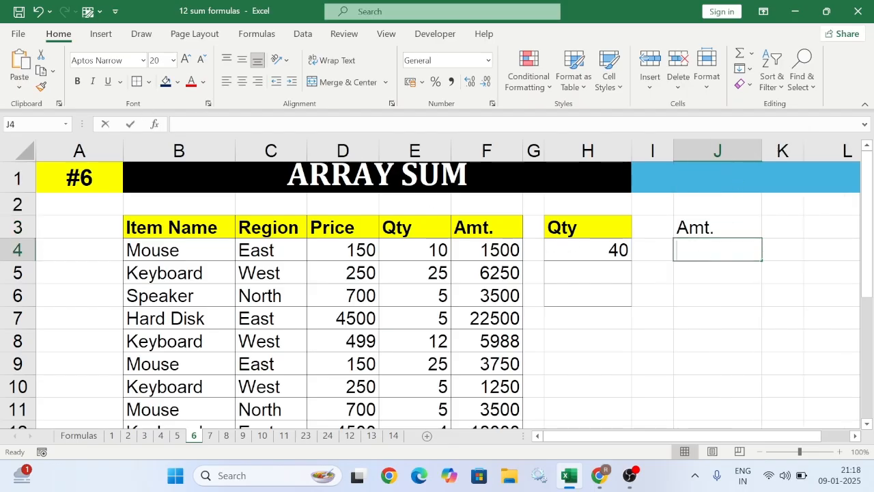
pyautogui.write('=sum')
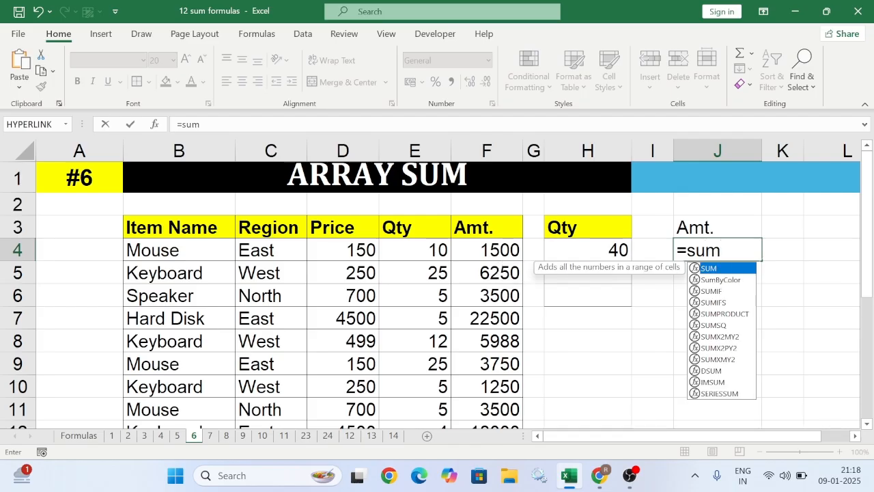
pyautogui.press('Tab')
pyautogui.write('filt')
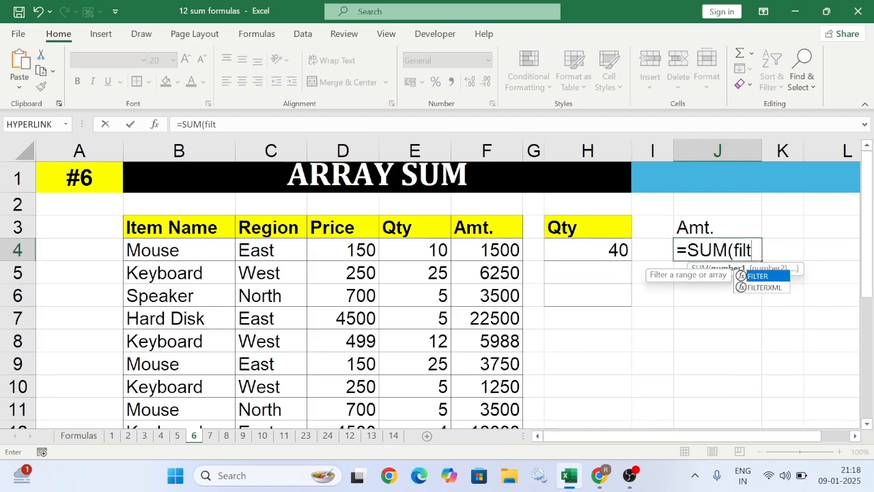
pyautogui.press('Tab')
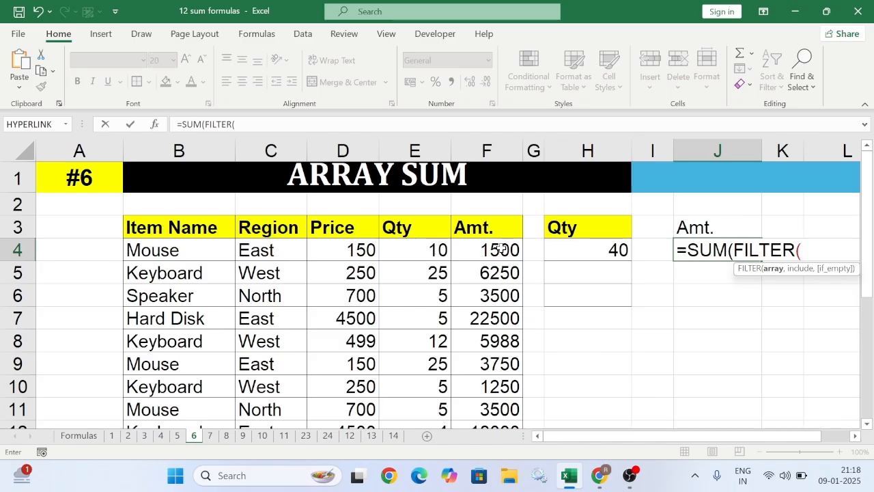
pyautogui.moveTo(502, 250); pyautogui.dragTo(483, 382)
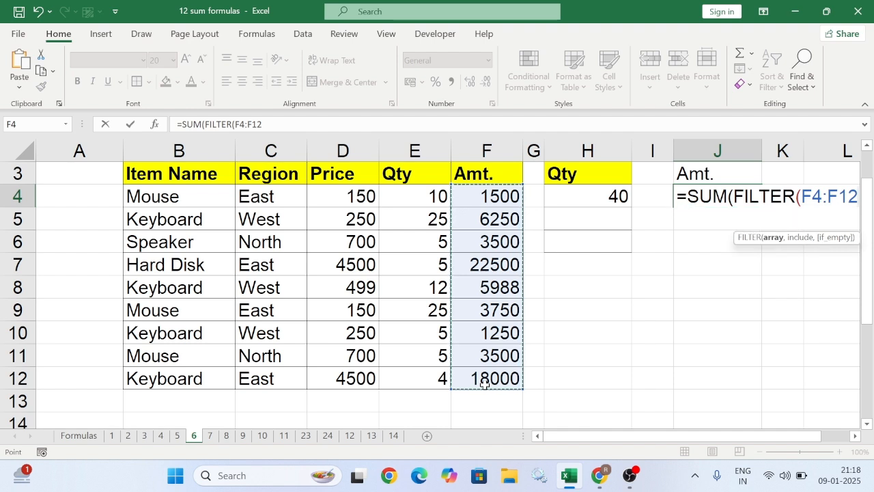
pyautogui.write(',')
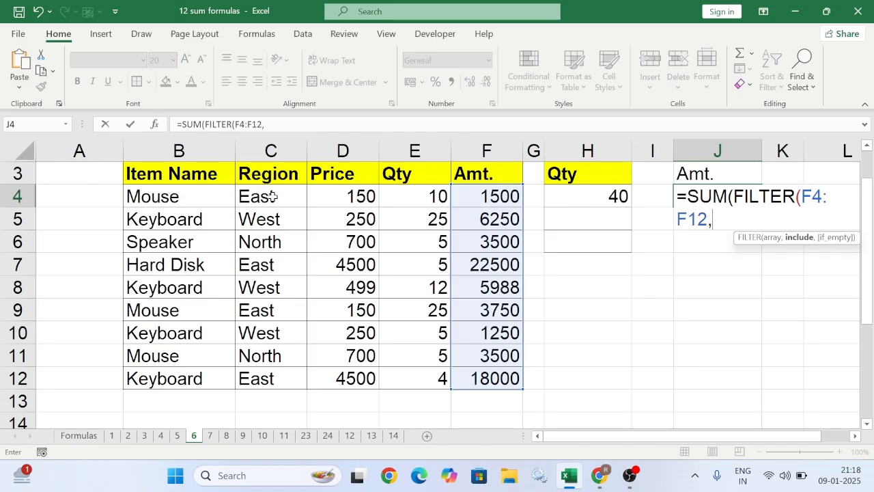
pyautogui.moveTo(273, 198); pyautogui.dragTo(262, 375)
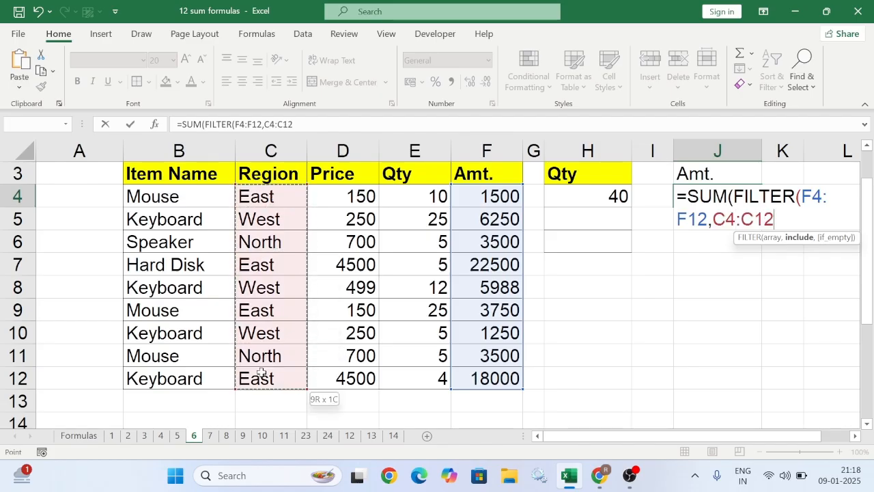
pyautogui.write('=')
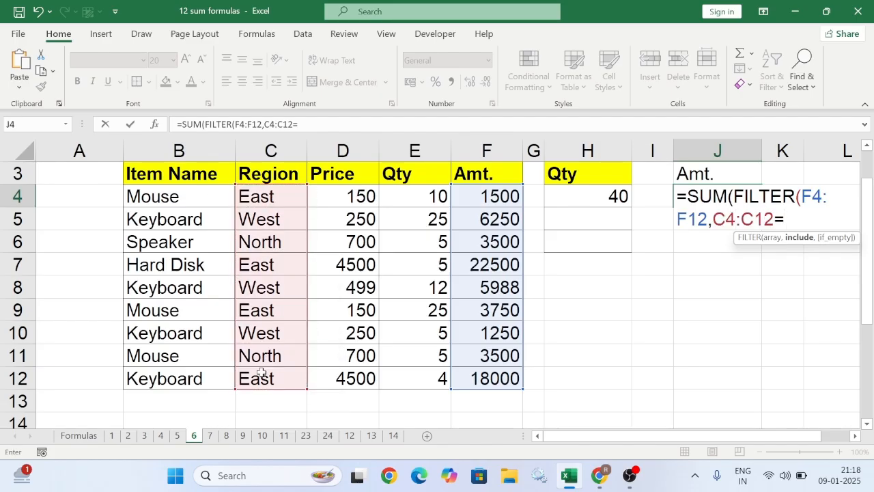
pyautogui.write('"East')
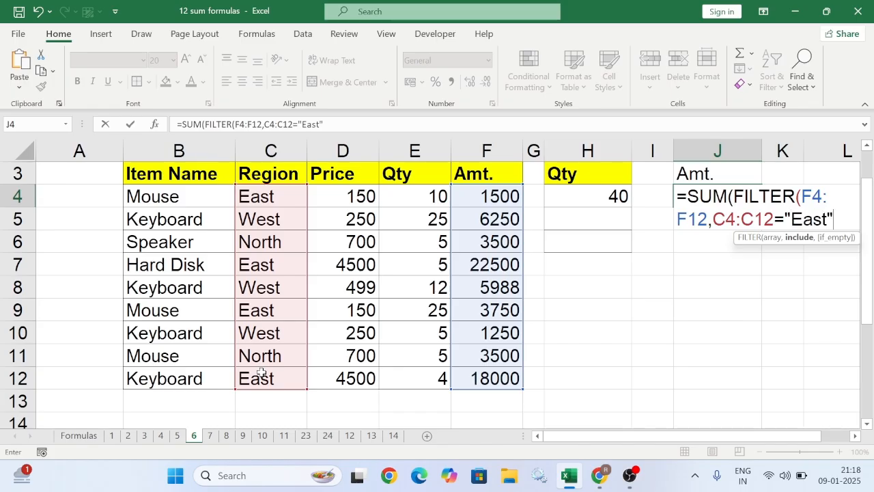
pyautogui.write('"')
pyautogui.press('Return')
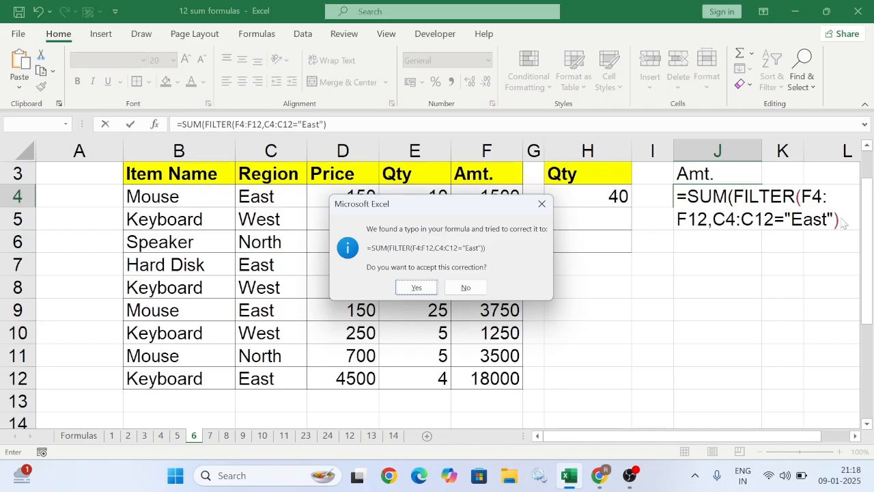
pyautogui.click(415, 288)
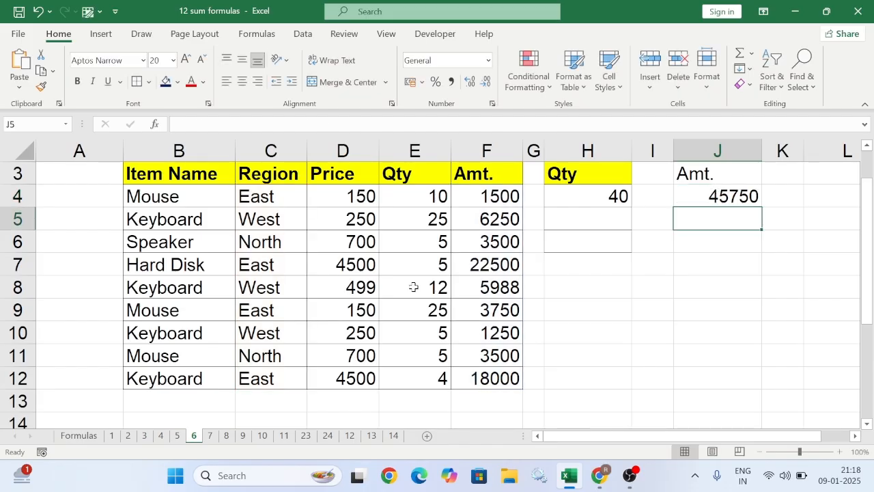
# Step: Change the region criterion in J4's formula to "North"
pyautogui.doubleClick(722, 195)
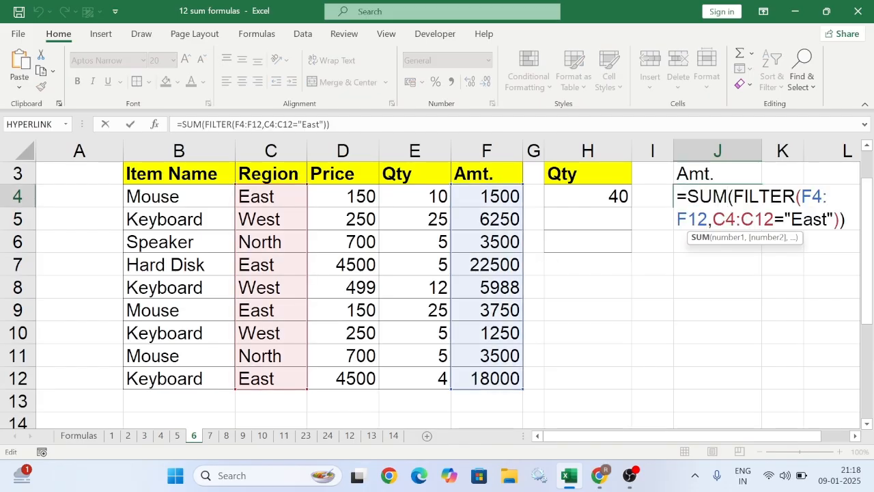
pyautogui.moveTo(828, 219); pyautogui.dragTo(791, 219)
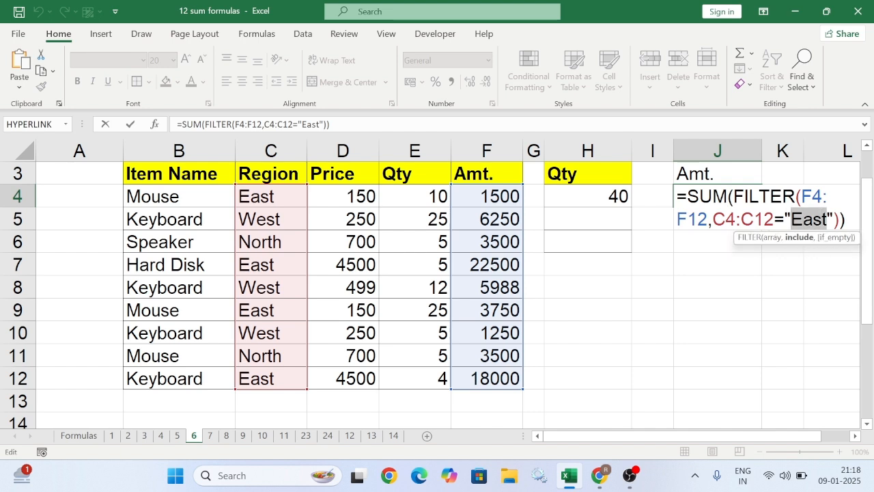
pyautogui.write('N')
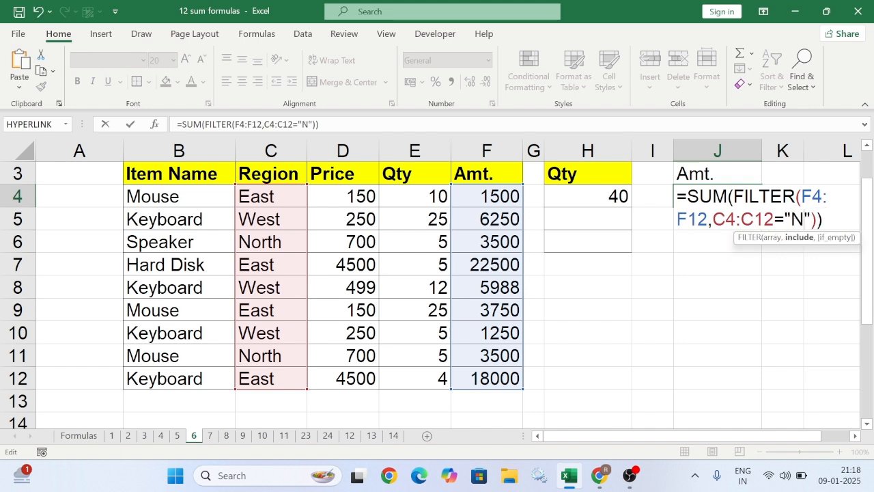
pyautogui.write('orth')
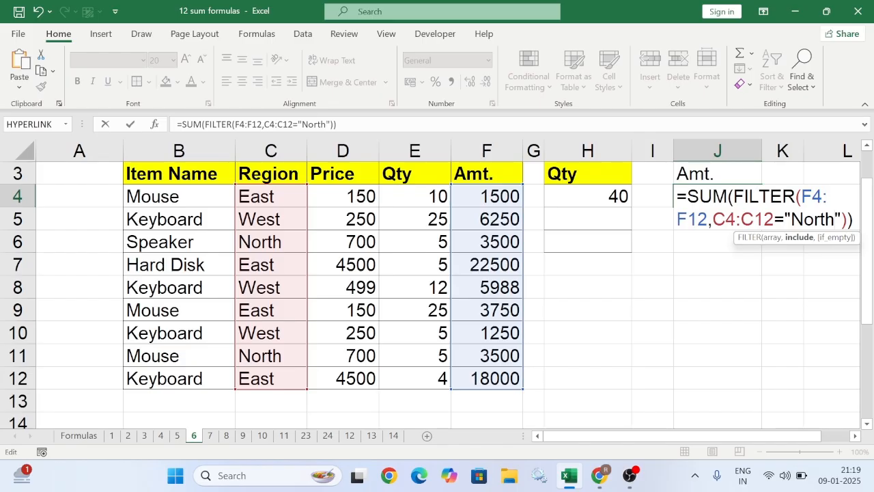
pyautogui.press('Return')
# Step: Check the J4 total against the prices and amounts of the North rows, 6 and 11
pyautogui.click(744, 197)
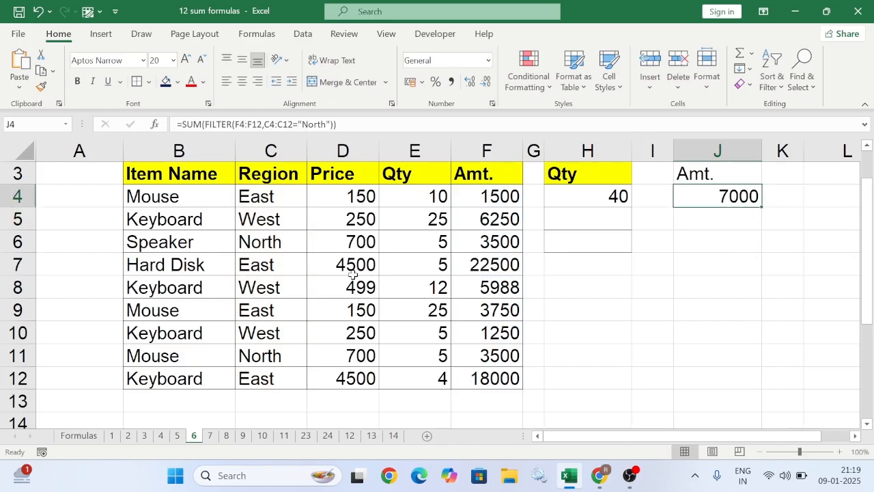
pyautogui.click(285, 241)
pyautogui.click(353, 247)
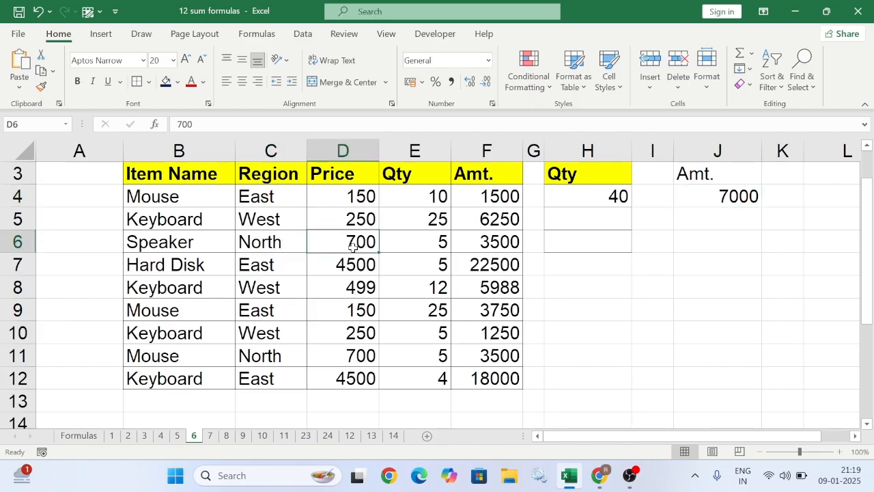
pyautogui.click(359, 359)
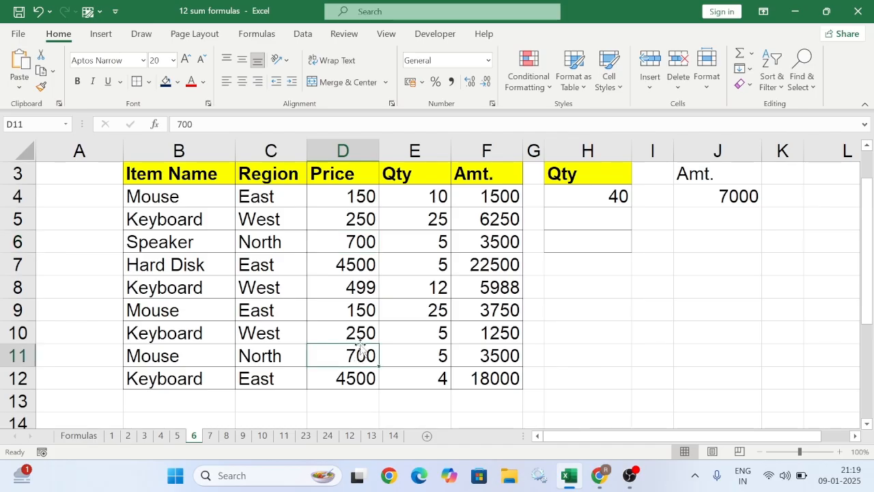
pyautogui.click(366, 247)
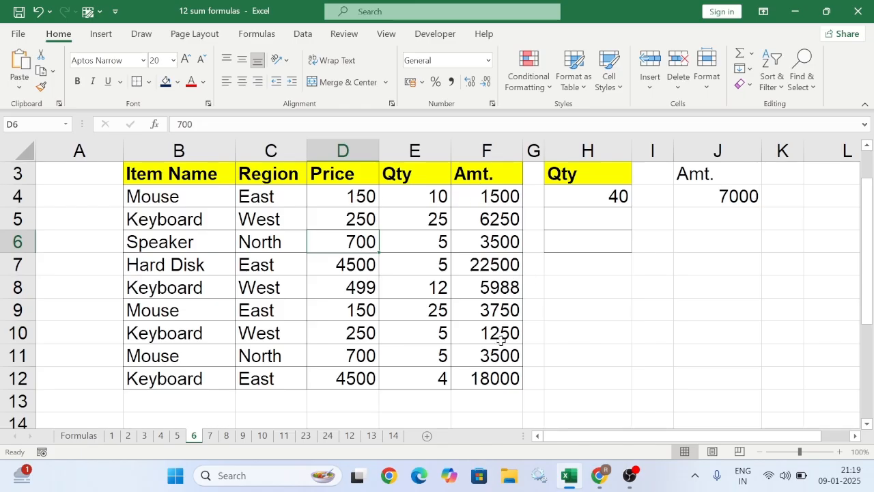
pyautogui.click(255, 362)
pyautogui.click(498, 355)
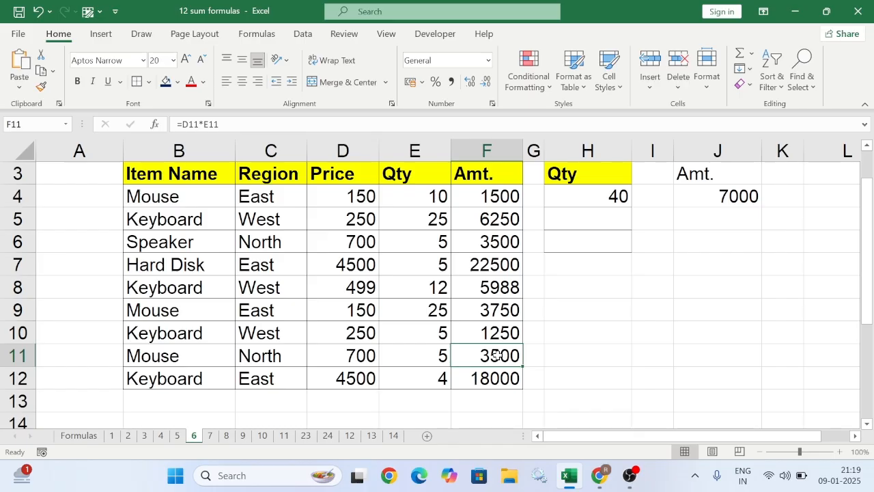
pyautogui.click(490, 242)
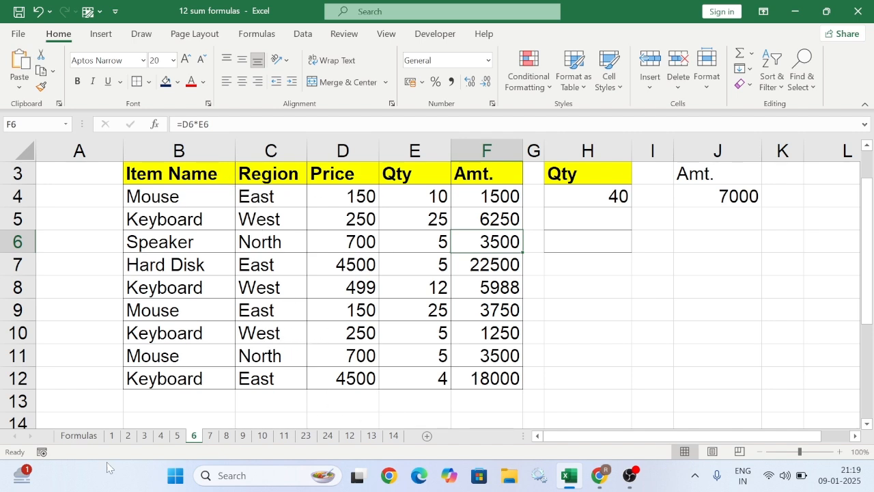
# Step: Open the Sumifs Formula example on sheet 7 and narrow columns H and A
pyautogui.click(77, 437)
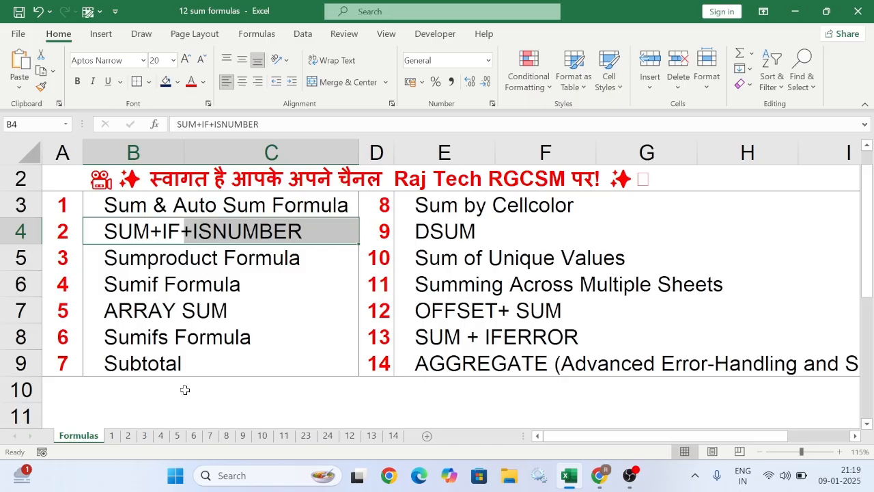
pyautogui.click(195, 436)
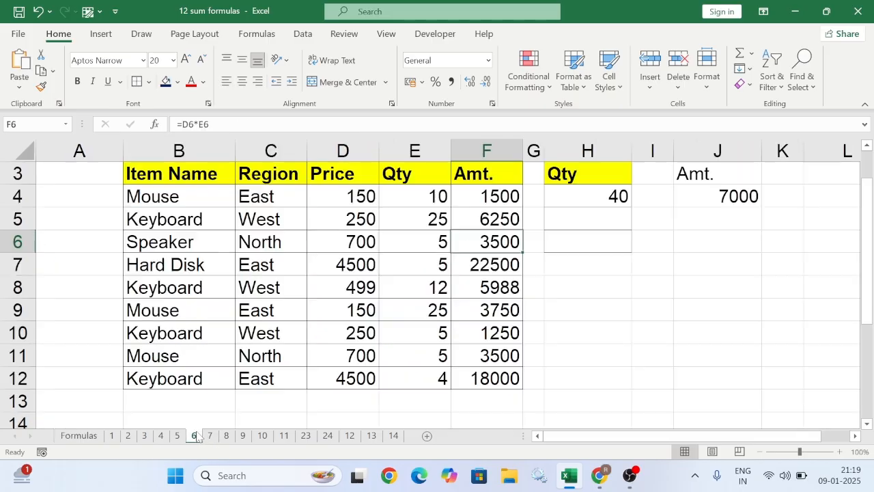
pyautogui.scroll(1, 248, 369)
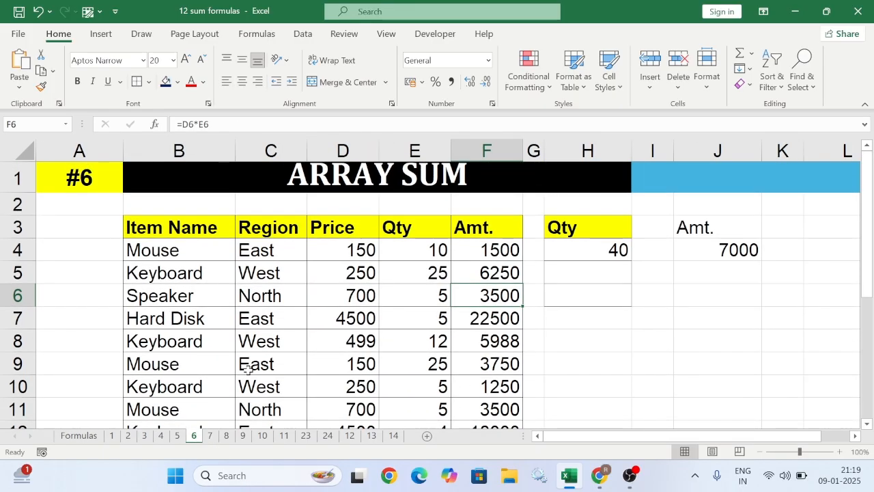
pyautogui.click(213, 436)
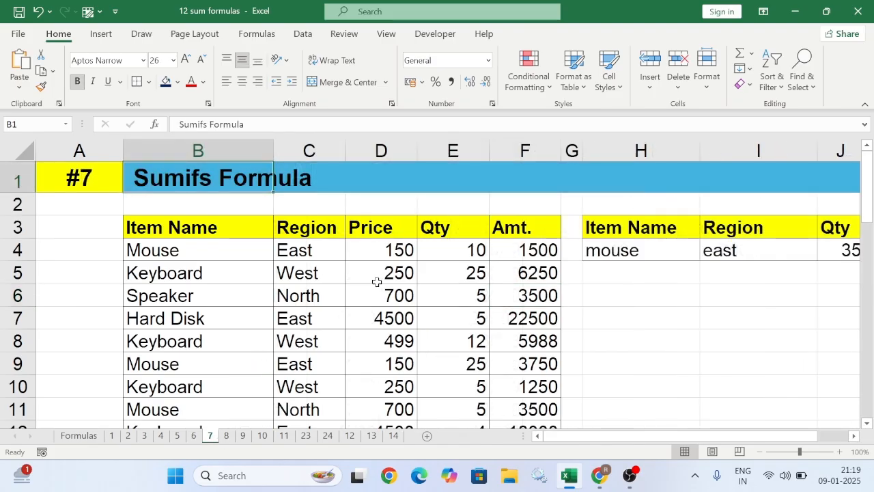
pyautogui.moveTo(699, 143)
pyautogui.mouseDown()
pyautogui.moveTo(676, 142)
pyautogui.moveTo(684, 147)
pyautogui.mouseUp()
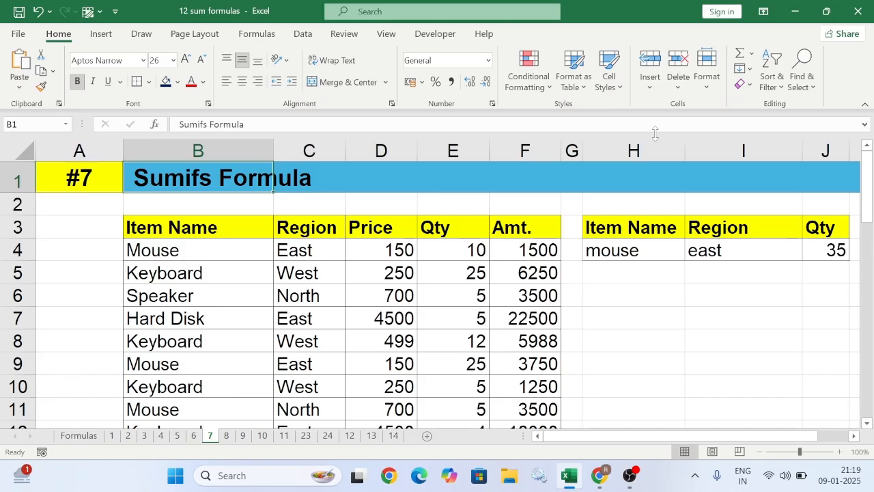
pyautogui.moveTo(123, 146); pyautogui.dragTo(102, 146)
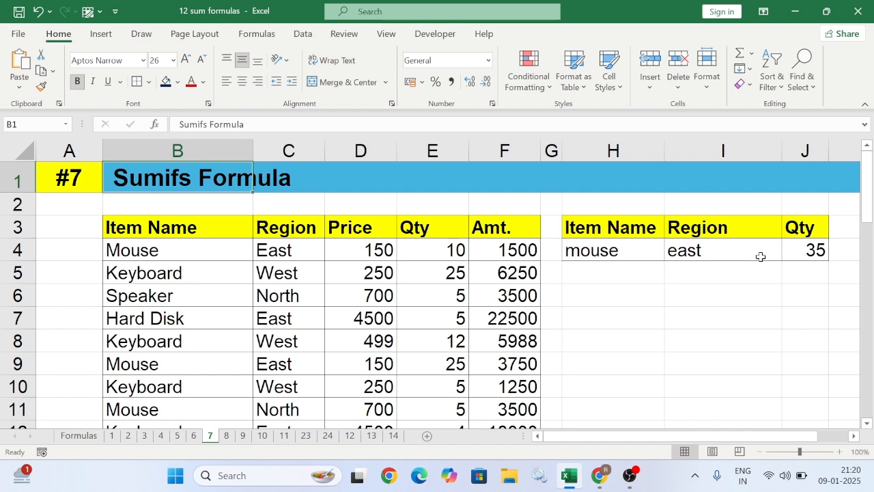
# Step: Fill the second criteria row by linking H5 to the item in B7 and I5 to the region in C5
pyautogui.click(589, 251)
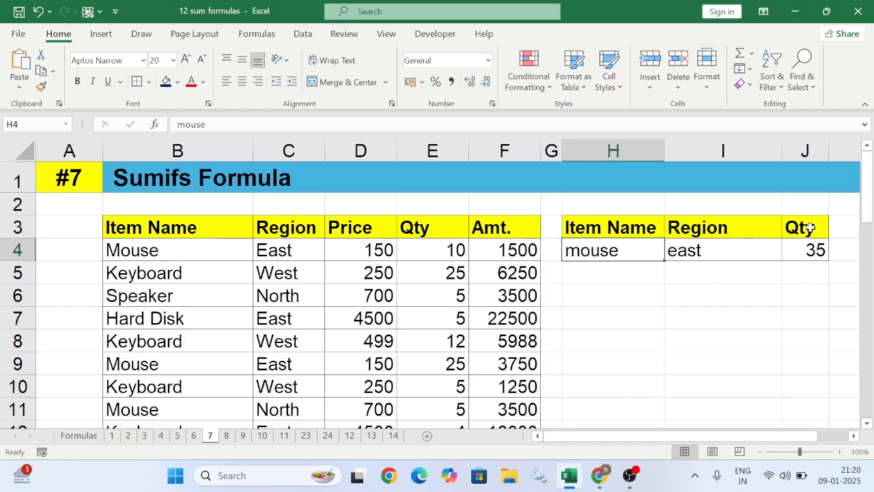
pyautogui.click(619, 274)
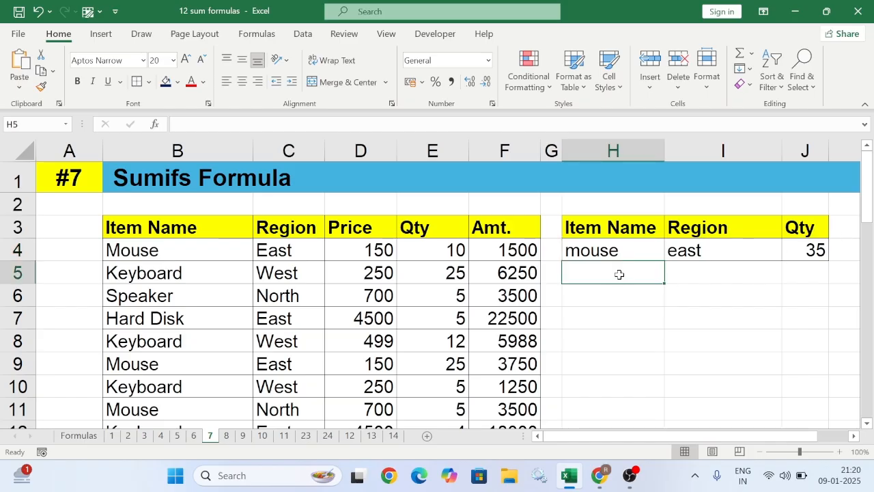
pyautogui.write('=')
pyautogui.click(186, 316)
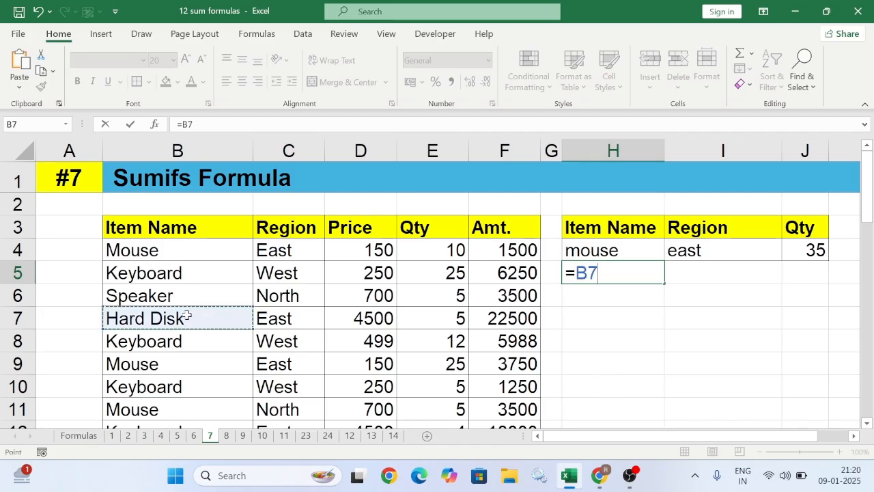
pyautogui.press('Return')
pyautogui.click(698, 278)
pyautogui.write('=')
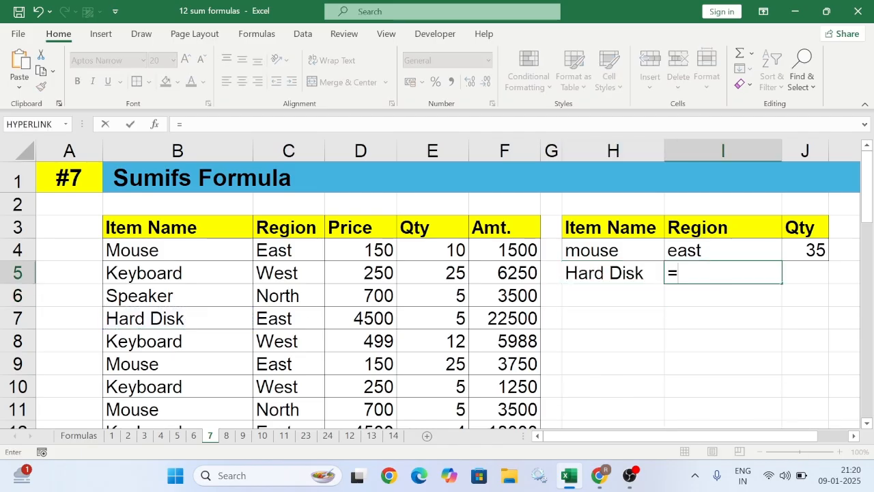
pyautogui.click(272, 321)
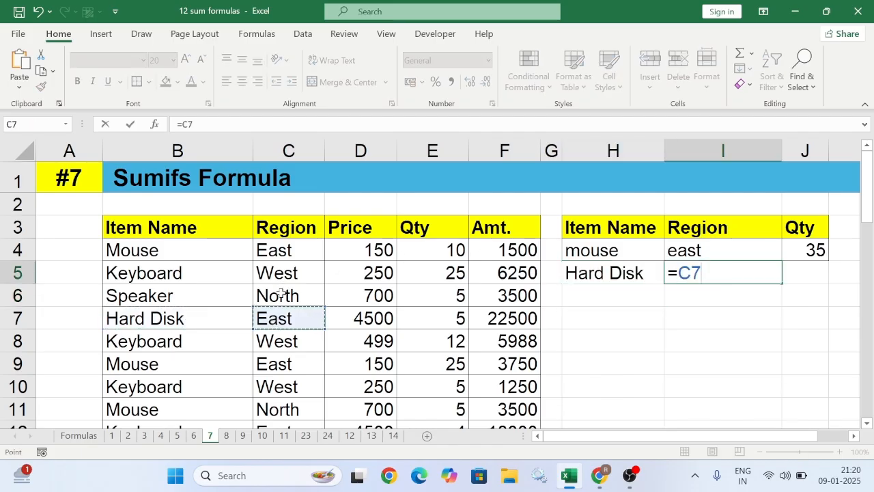
pyautogui.click(283, 273)
pyautogui.press('Return')
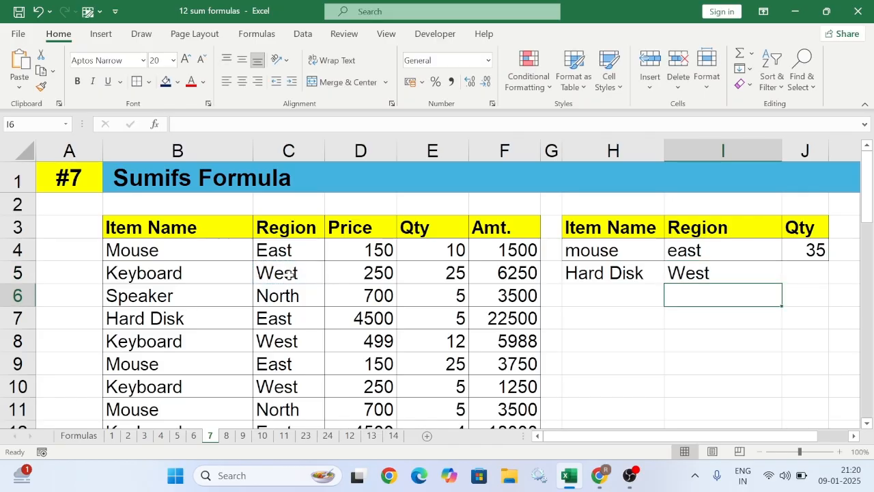
# Step: Start a SUMIFS formula in J5 that sums E4:E12 where the item names in B4:B12 match H5
pyautogui.click(802, 272)
pyautogui.write('=sun')
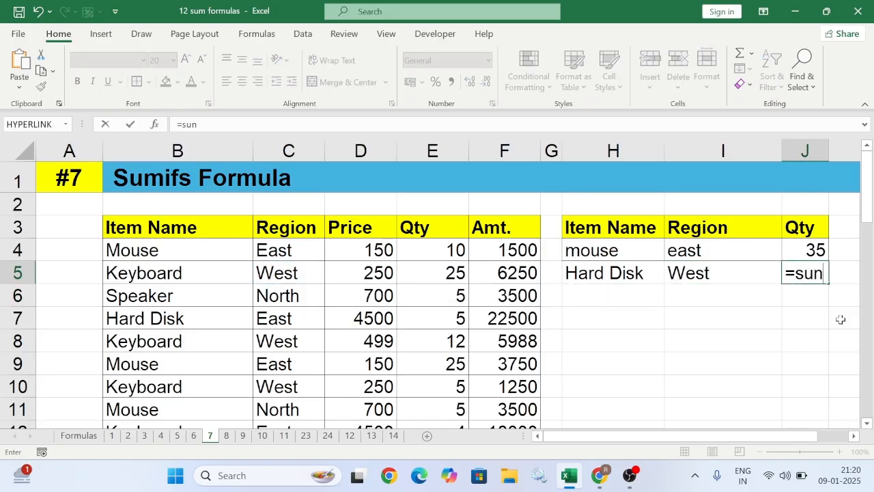
pyautogui.press('BackSpace')
pyautogui.write('mifs')
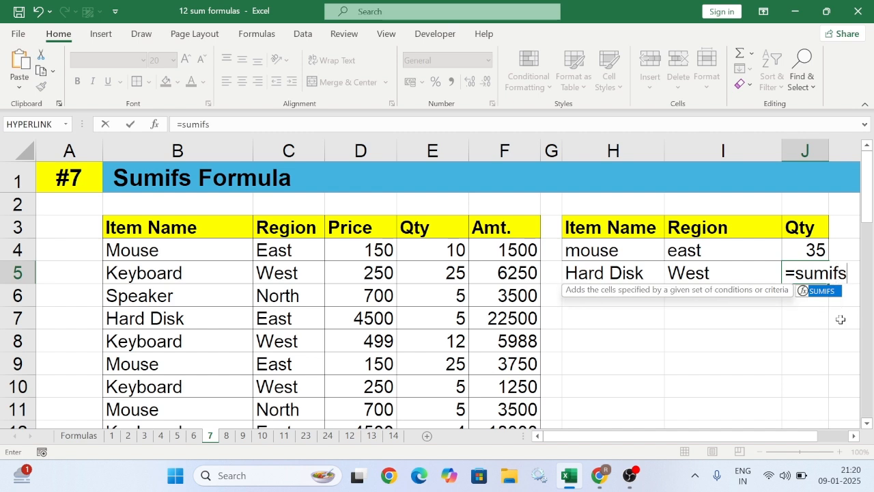
pyautogui.press('Tab')
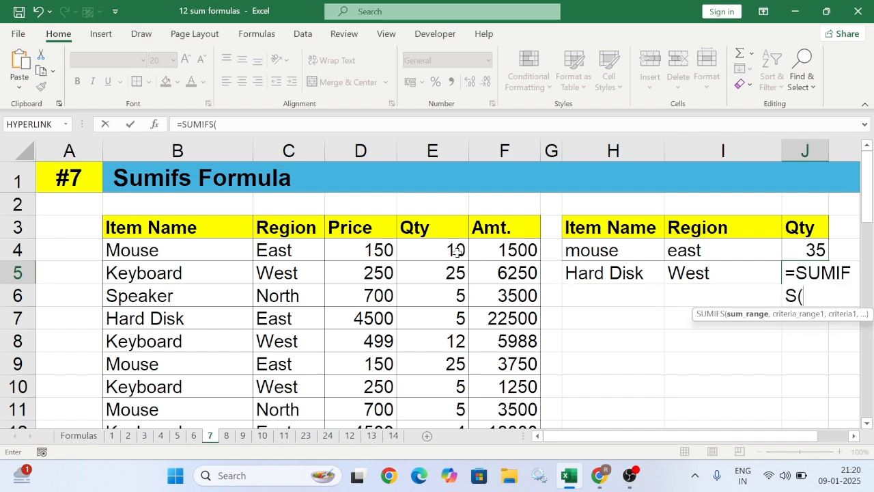
pyautogui.moveTo(459, 251); pyautogui.dragTo(453, 387)
pyautogui.write(',')
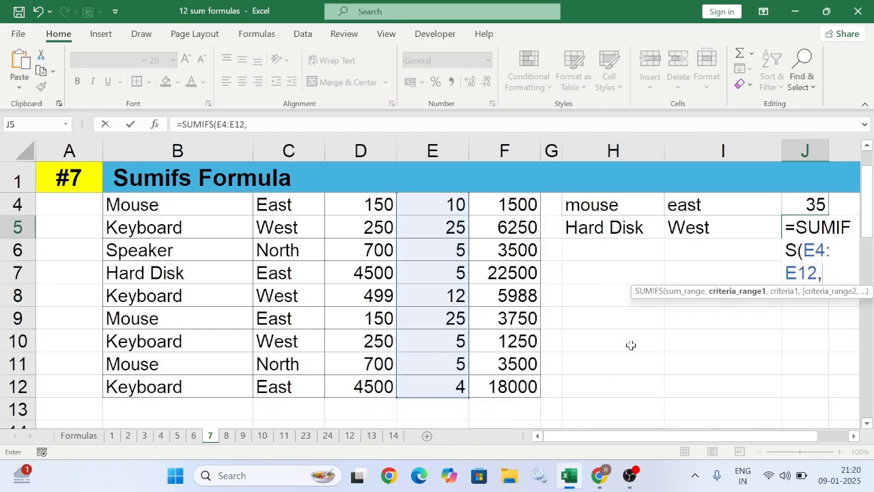
pyautogui.scroll(1, 444, 340)
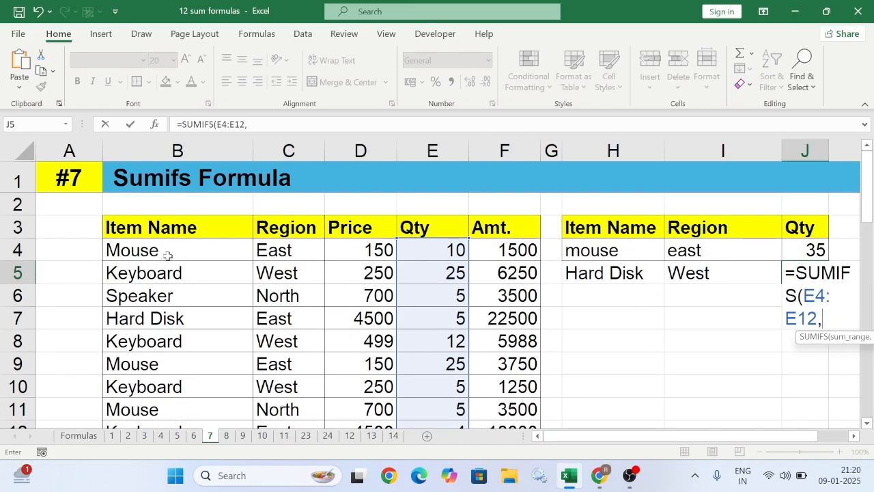
pyautogui.moveTo(167, 254); pyautogui.dragTo(173, 386)
pyautogui.write(',')
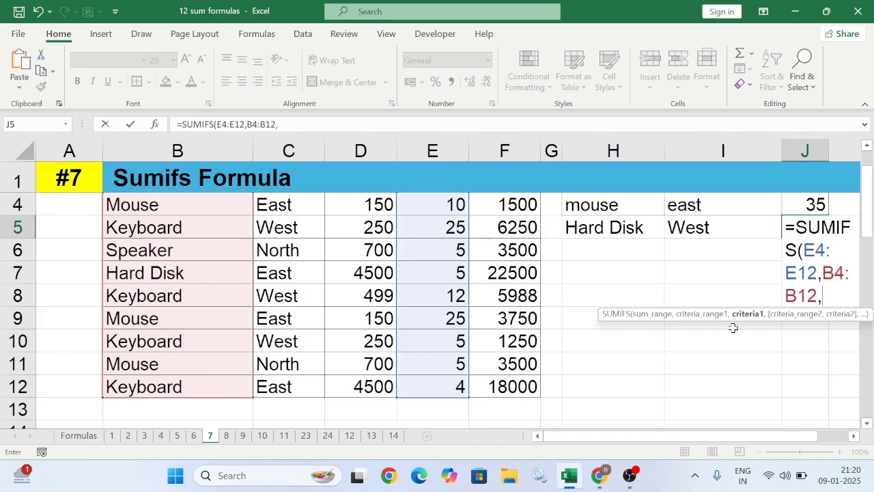
pyautogui.click(579, 231)
pyautogui.write(',')
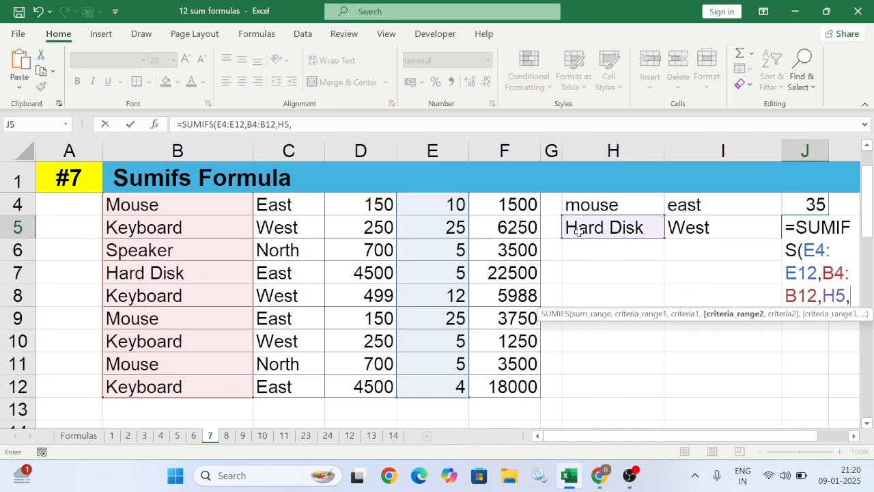
# Step: Complete J5's SUMIFS formula with the region range C4:C12 matched to I5
pyautogui.scroll(1, 281, 229)
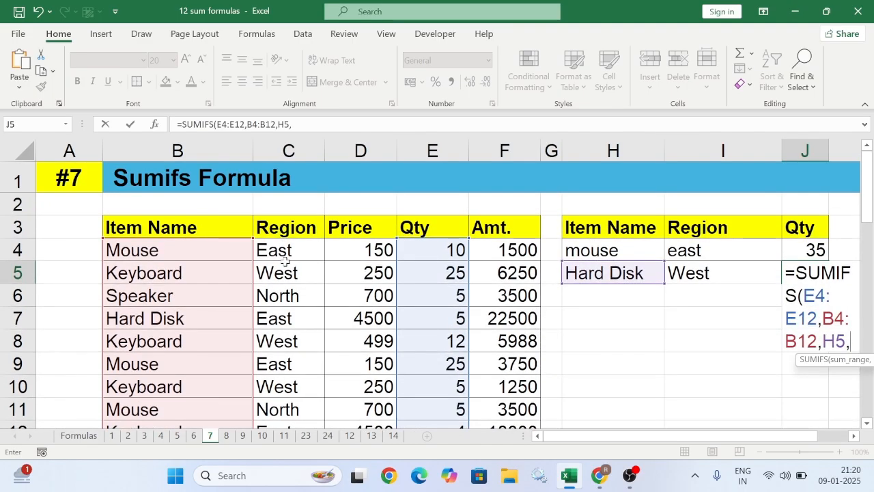
pyautogui.moveTo(289, 250); pyautogui.dragTo(290, 384)
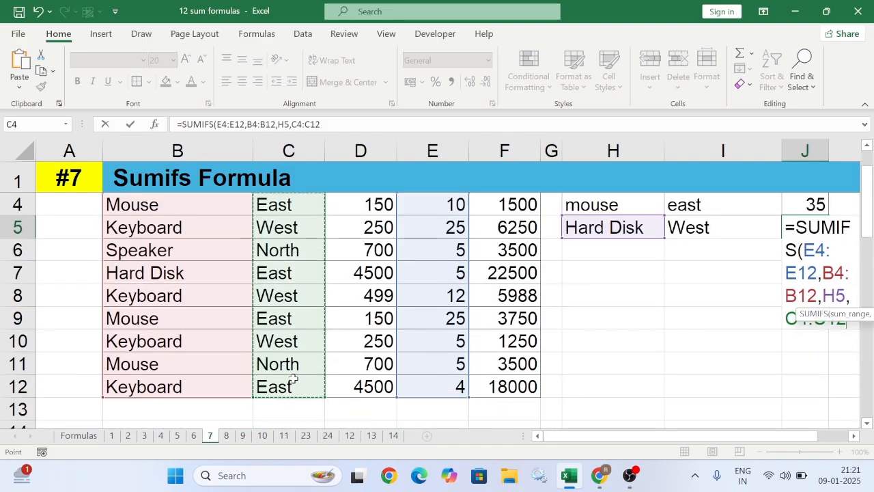
pyautogui.write(',')
pyautogui.click(721, 233)
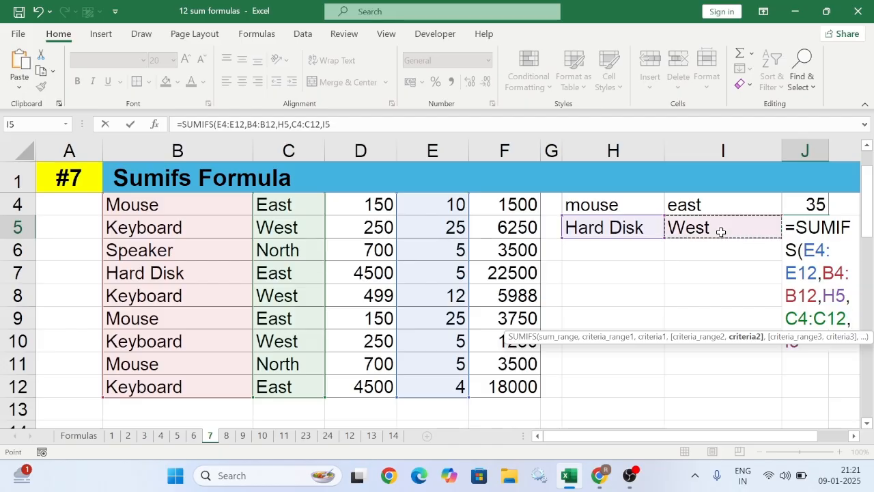
pyautogui.press('Return')
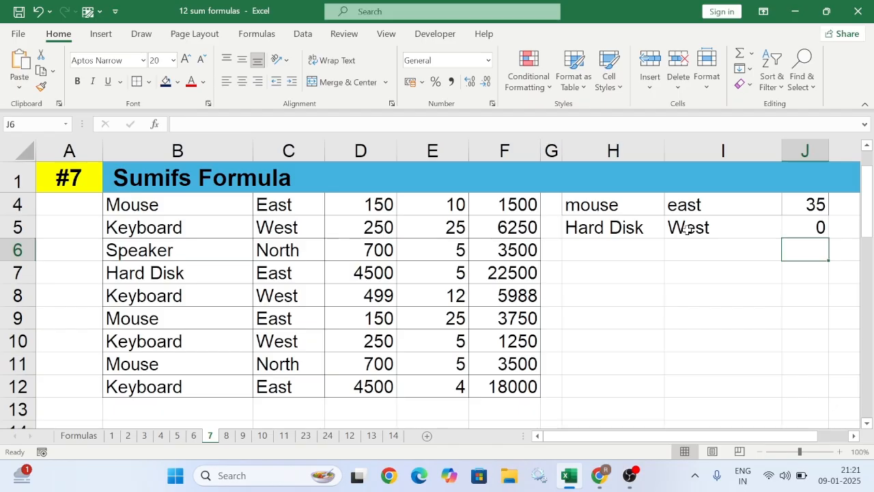
# Step: Check the table for Hard Disk rows in the West region and link the item name in B5 to H5
pyautogui.scroll(1, 136, 351)
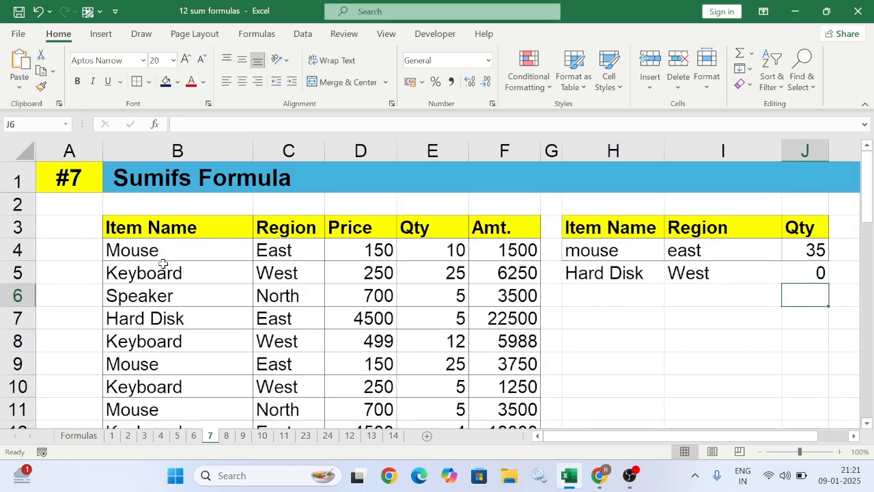
pyautogui.click(153, 323)
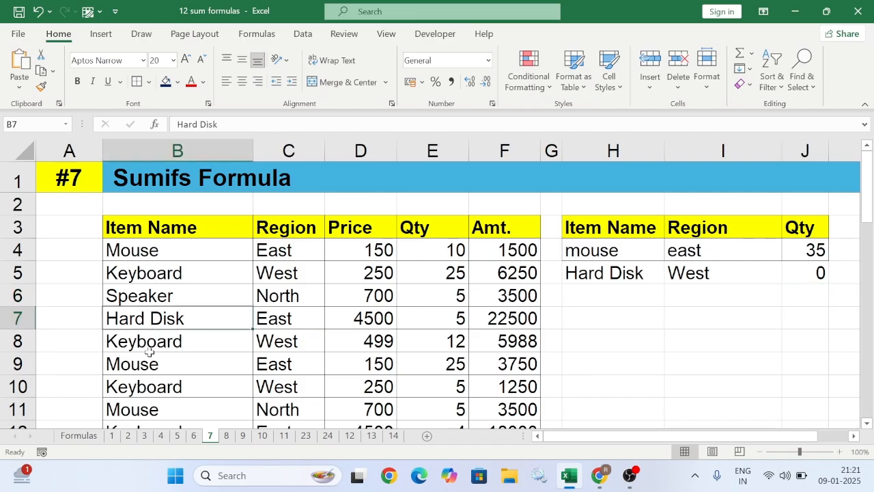
pyautogui.scroll(-1, 157, 362)
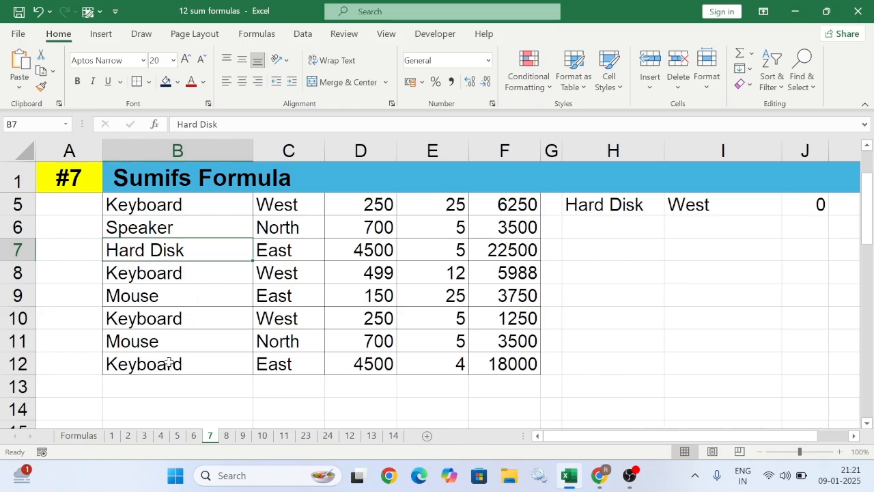
pyautogui.scroll(1, 169, 363)
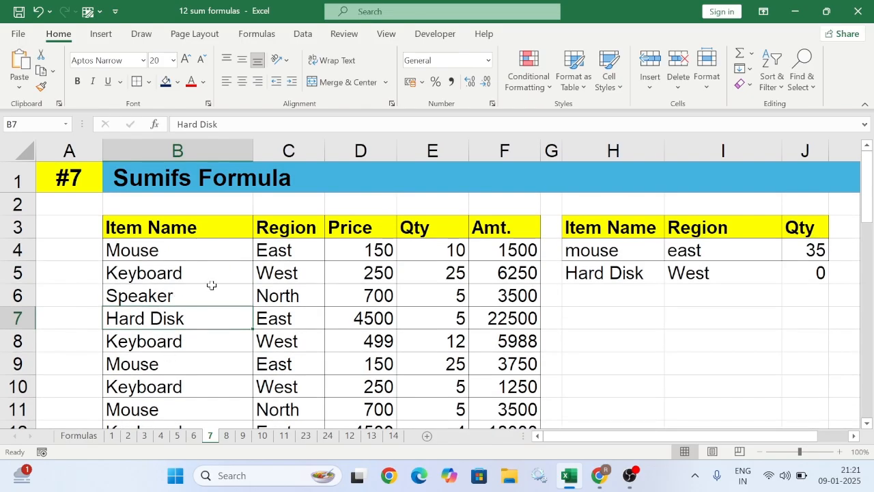
pyautogui.click(183, 274)
pyautogui.write('=')
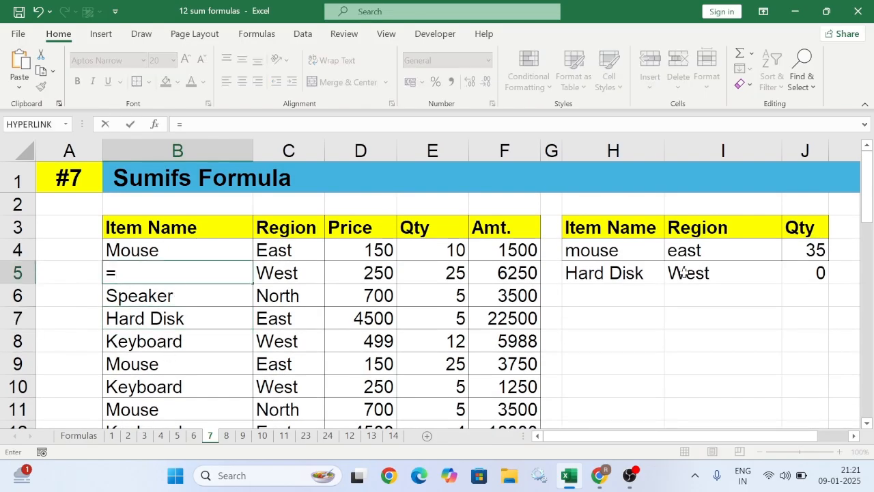
pyautogui.click(597, 272)
pyautogui.press('Return')
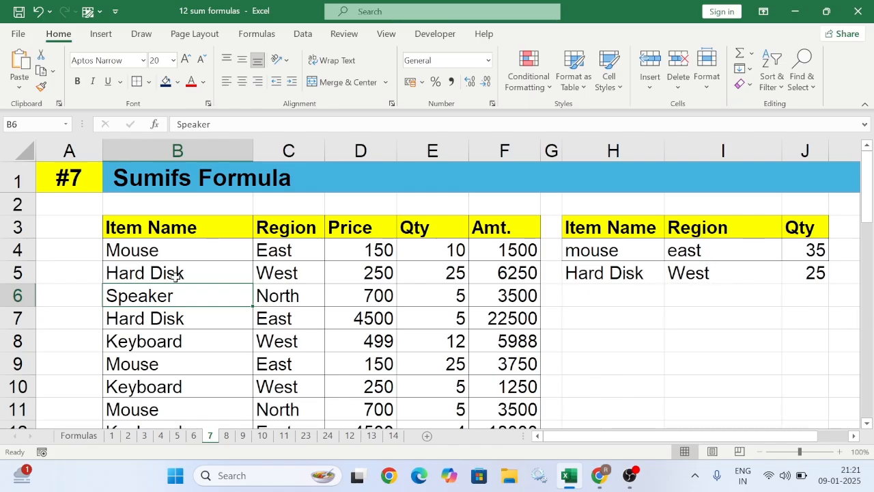
# Step: Check the formula list, open the Subtotal example on sheet 8, and examine its data and the Total Qty formula in C3
pyautogui.click(78, 436)
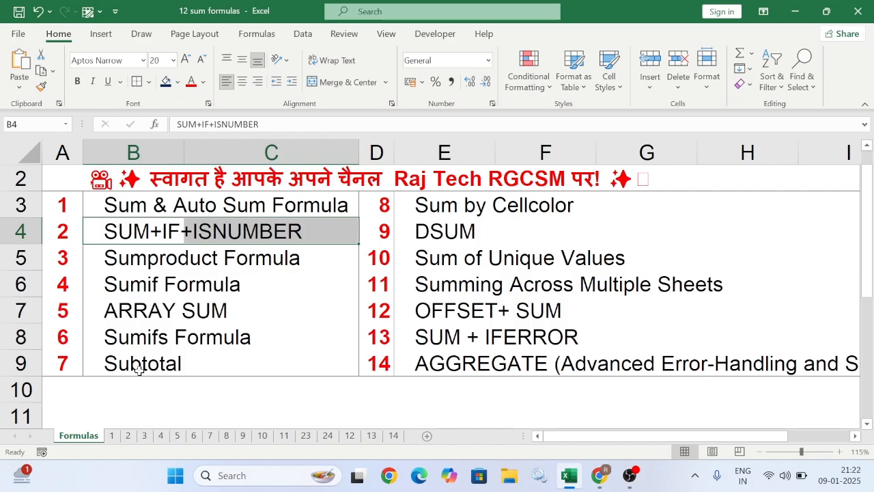
pyautogui.click(226, 437)
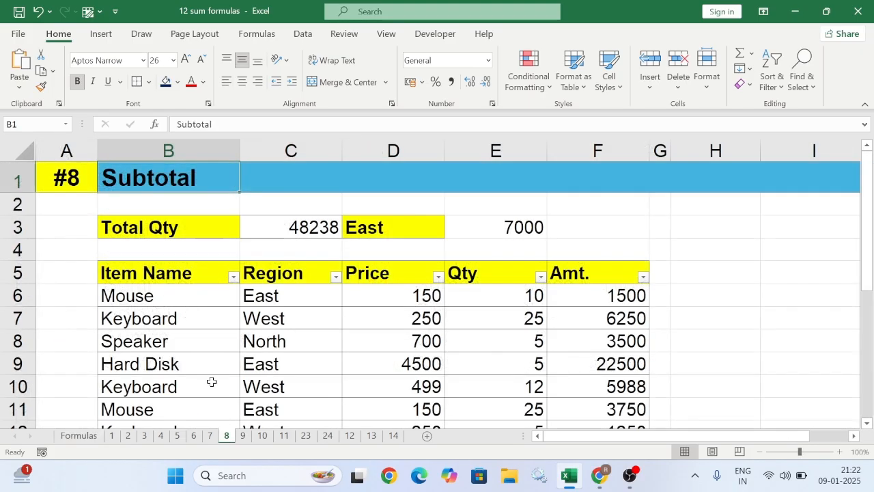
pyautogui.scroll(-1, 208, 298)
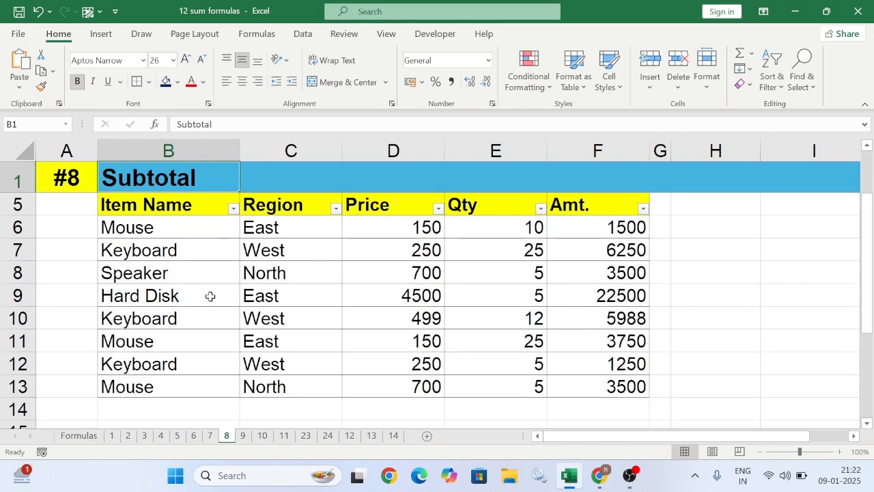
pyautogui.scroll(1, 209, 293)
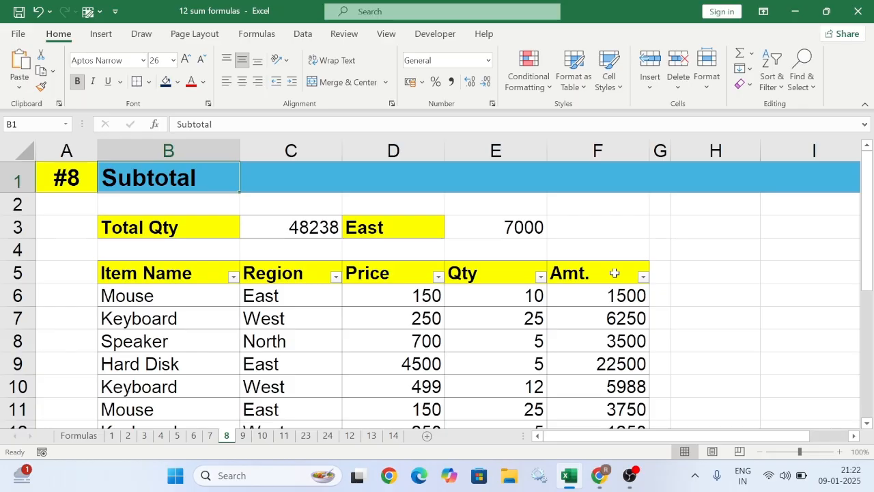
pyautogui.click(318, 231)
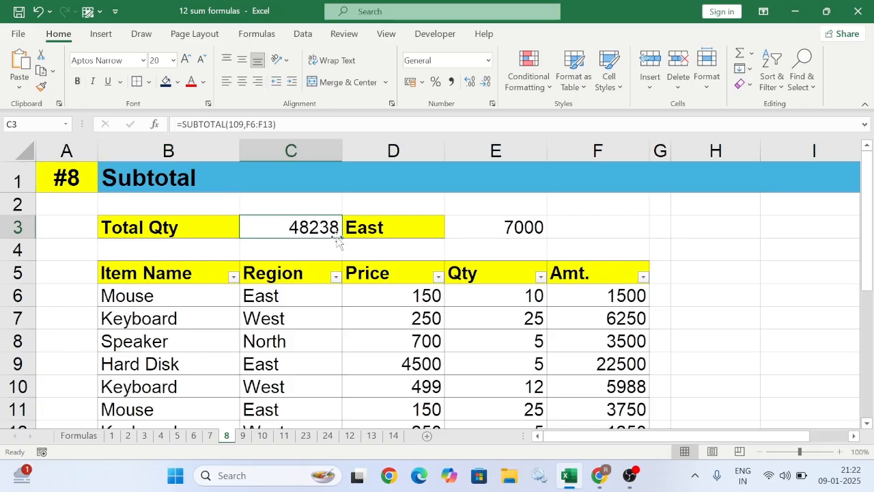
pyautogui.scroll(-1, 526, 294)
pyautogui.scroll(1, 525, 297)
# Step: In C4, total the Amt. values of the table with SUBTOTAL using function number 9
pyautogui.click(293, 253)
pyautogui.write('=sumbt')
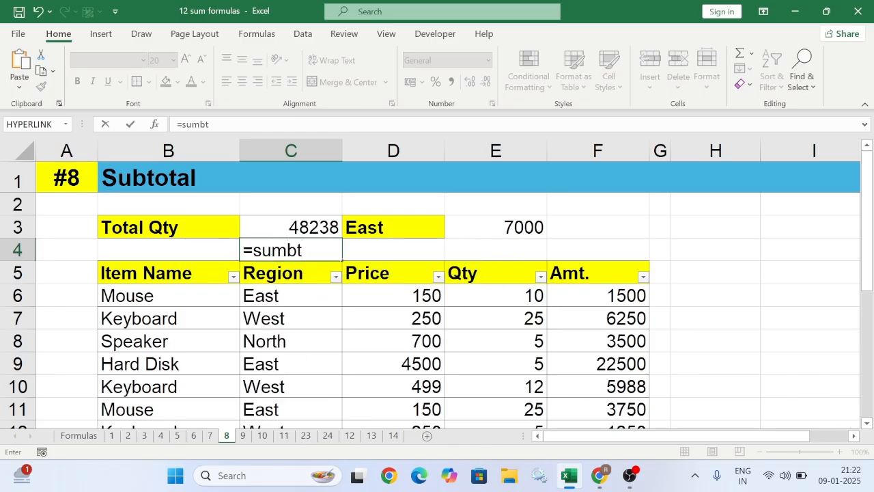
pyautogui.press('BackSpace')
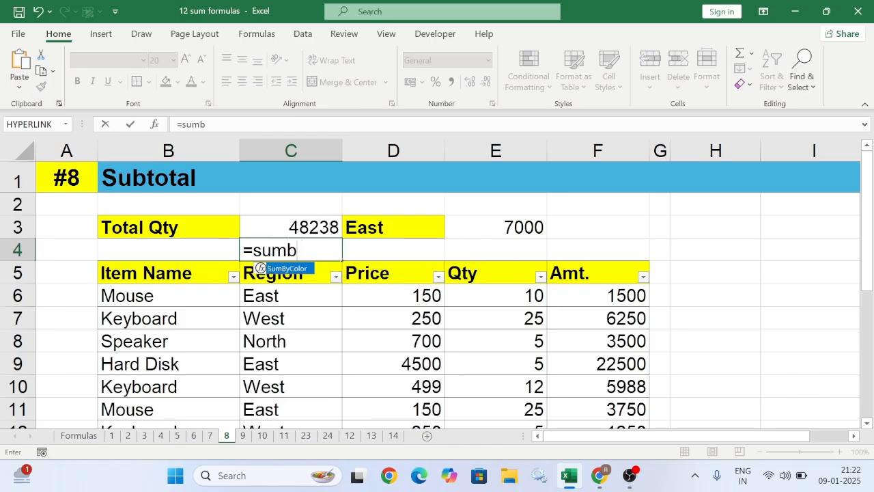
pyautogui.press('BackSpace')
pyautogui.press('BackSpace')
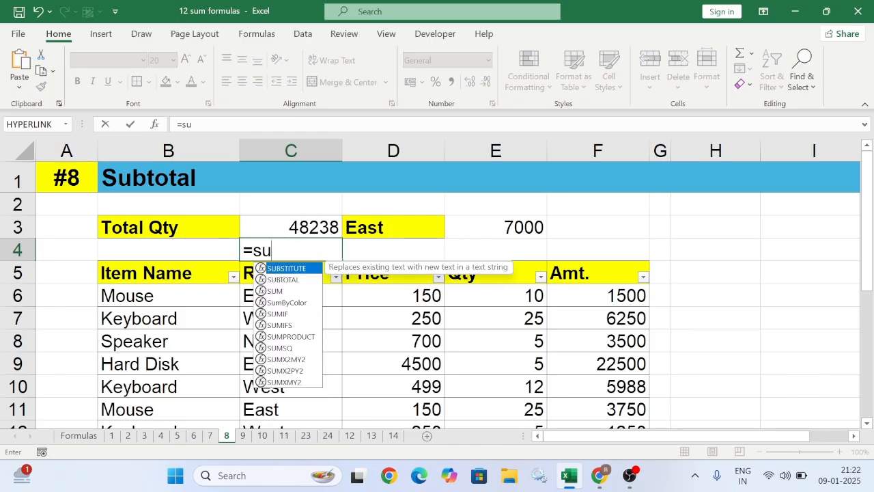
pyautogui.write('bt')
pyautogui.press('Tab')
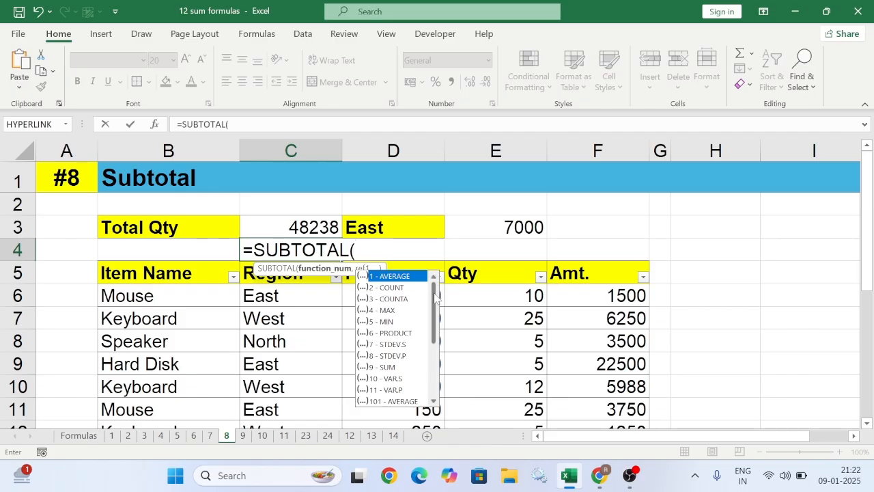
pyautogui.scroll(-1, 435, 297)
pyautogui.scroll(-2, 435, 300)
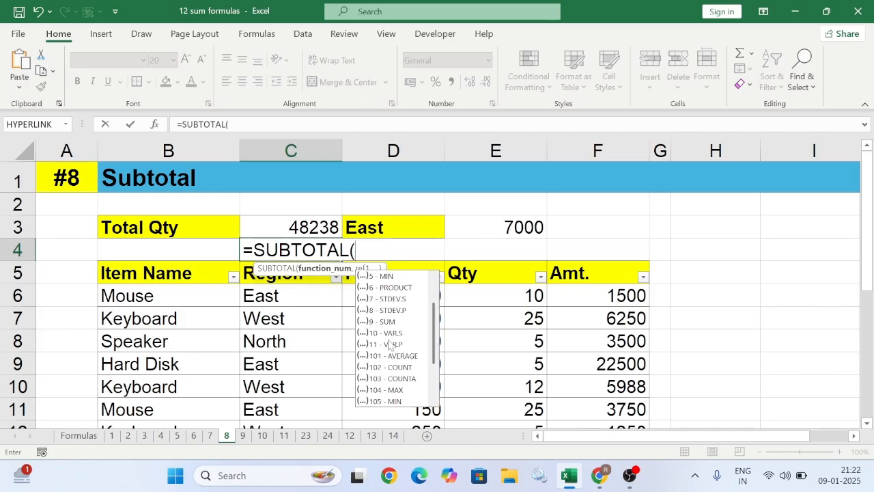
pyautogui.scroll(1, 394, 373)
pyautogui.write('9,')
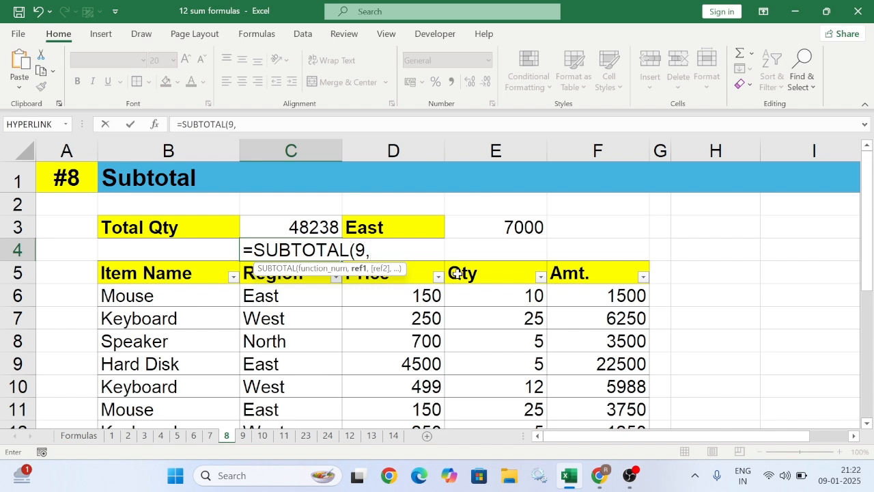
pyautogui.moveTo(581, 300); pyautogui.dragTo(580, 443)
pyautogui.press('Return')
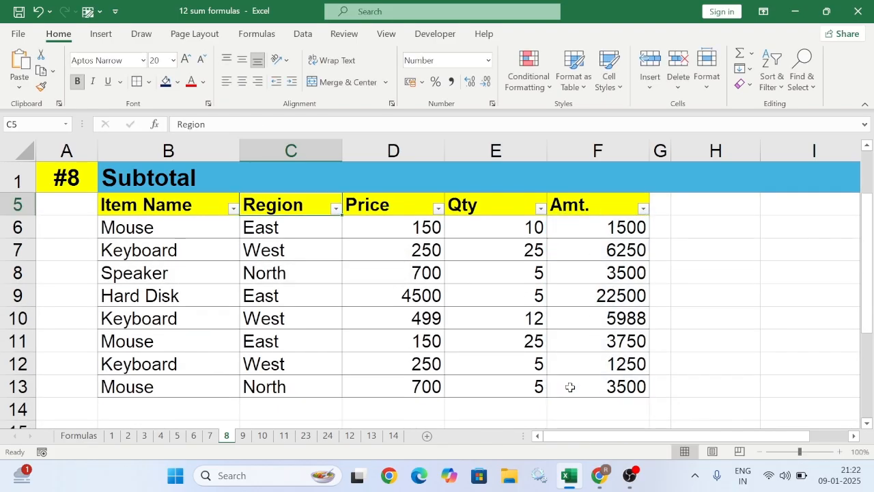
# Step: Change the SUBTOTAL formula in C4 to total the Qty values in E6:E13
pyautogui.scroll(1, 573, 386)
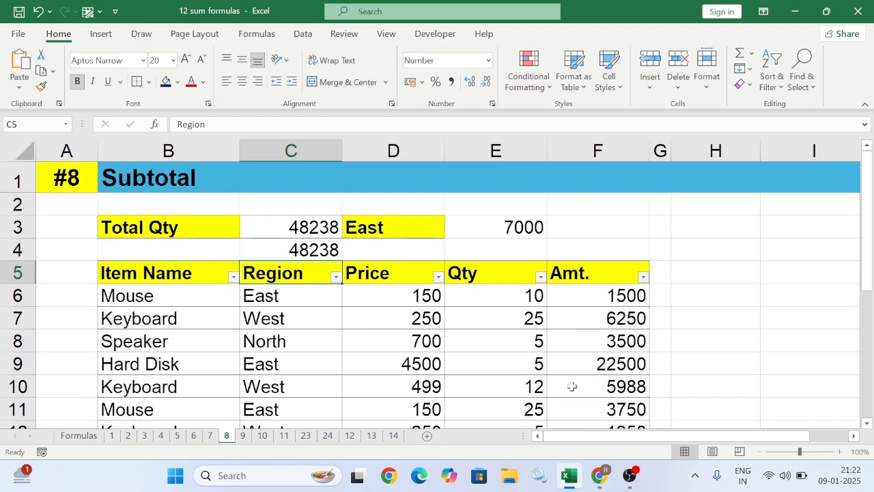
pyautogui.click(310, 253)
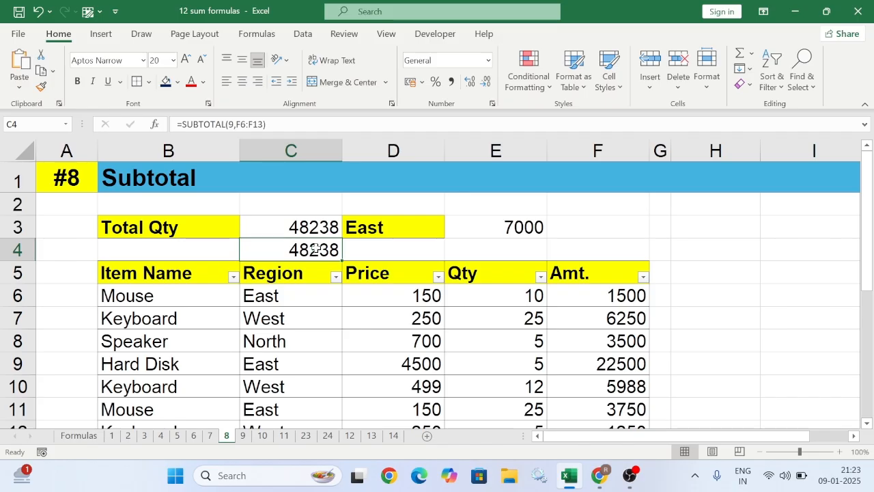
pyautogui.doubleClick(315, 249)
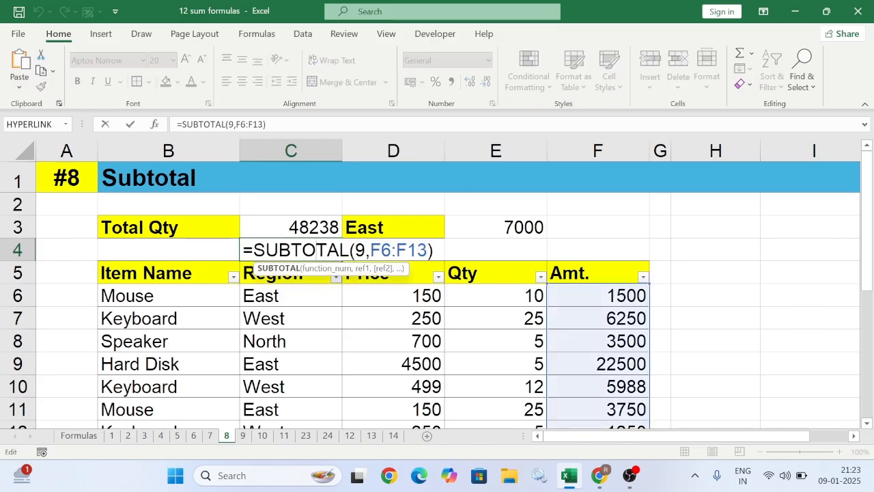
pyautogui.moveTo(428, 250); pyautogui.dragTo(370, 250)
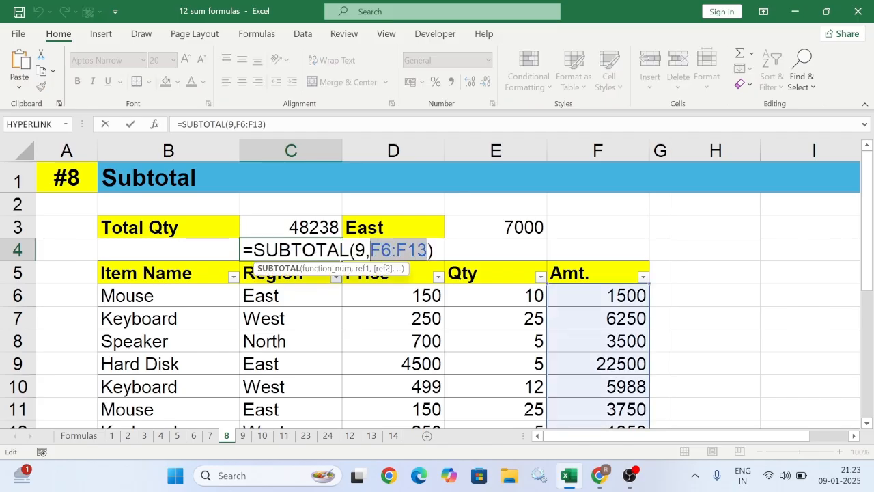
pyautogui.moveTo(493, 294); pyautogui.dragTo(496, 378)
pyautogui.press('Return')
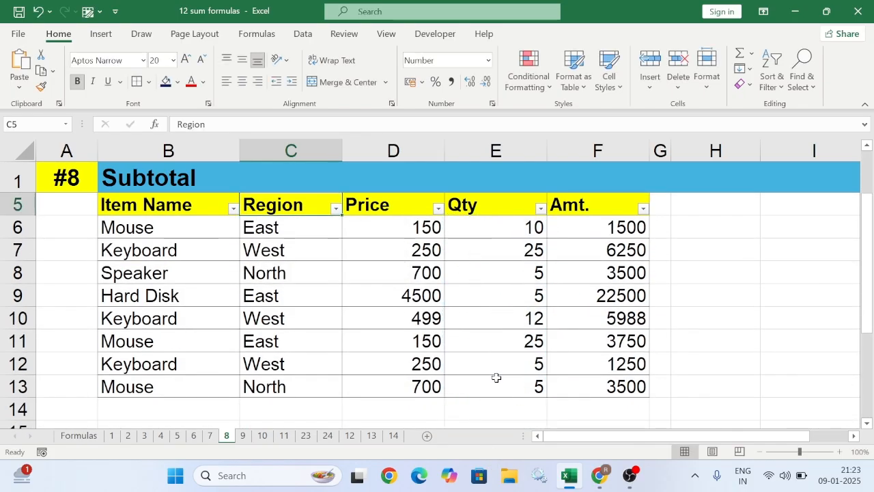
# Step: Change the function number of C4's SUBTOTAL formula to 4 (MAX)
pyautogui.scroll(1, 496, 378)
pyautogui.click(312, 250)
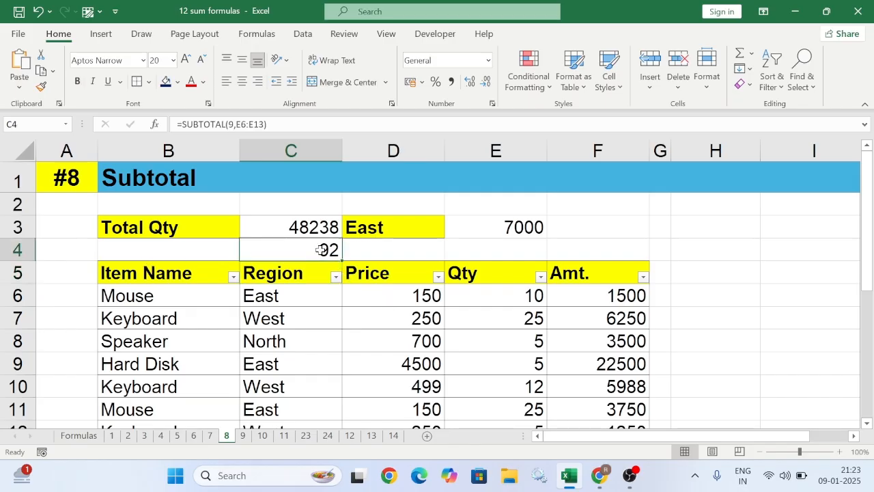
pyautogui.scroll(-2, 521, 300)
pyautogui.scroll(2, 522, 297)
pyautogui.doubleClick(325, 247)
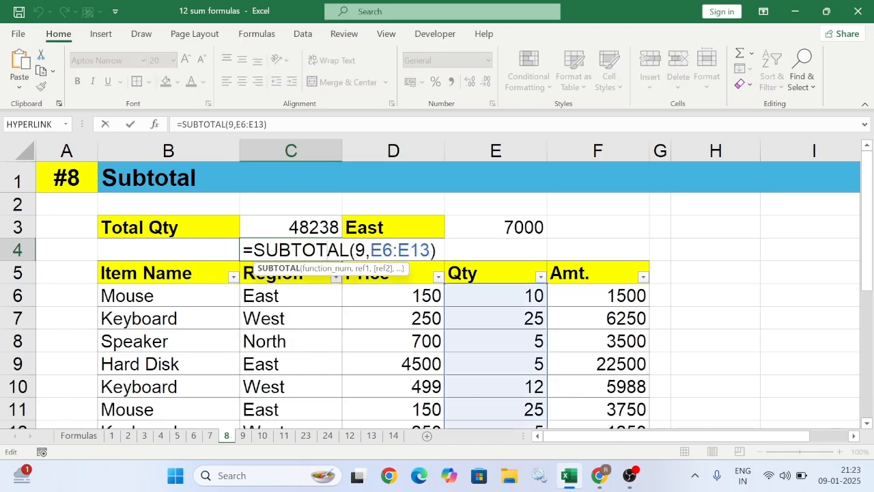
pyautogui.press('Right')
pyautogui.press('Right')
pyautogui.press('Right')
pyautogui.press('BackSpace')
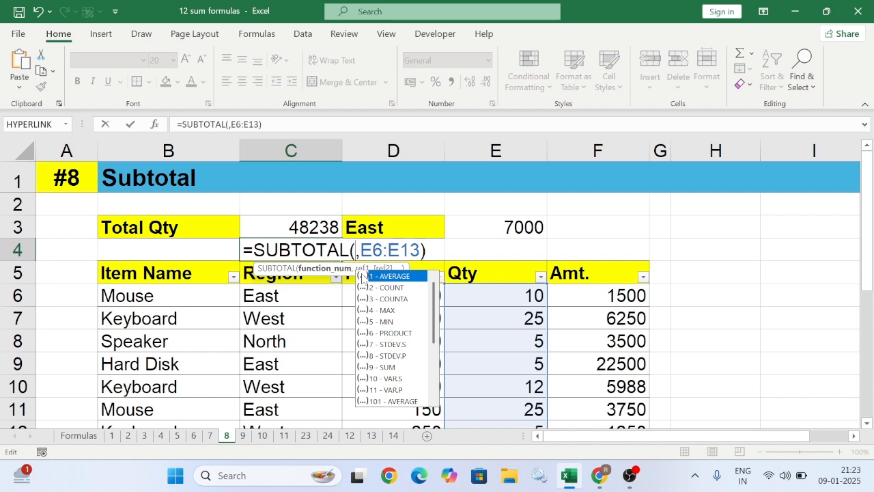
pyautogui.click(383, 310)
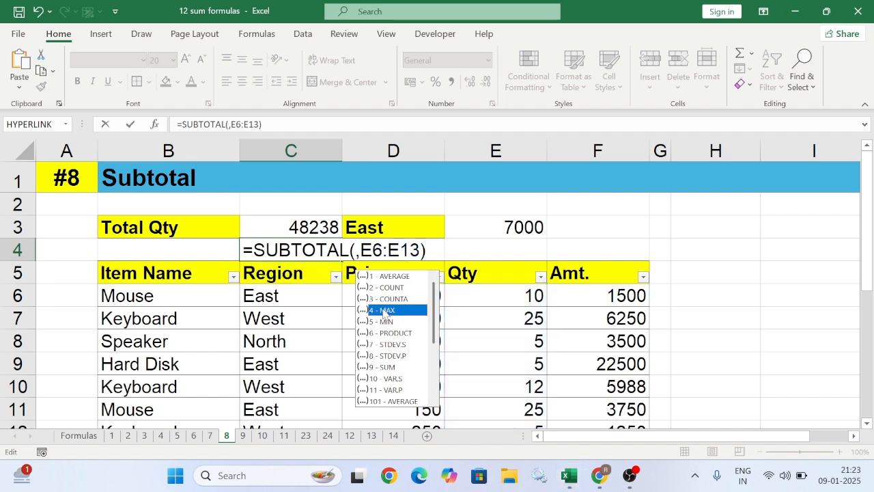
pyautogui.write('4')
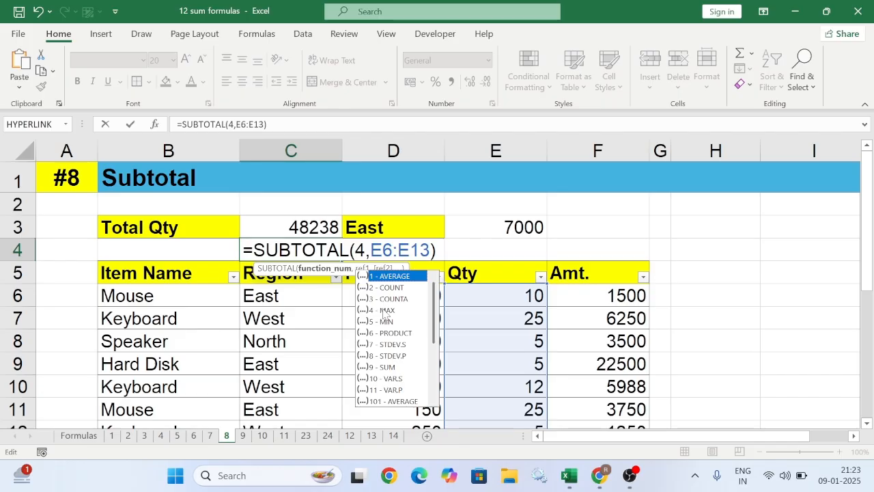
pyautogui.press('Return')
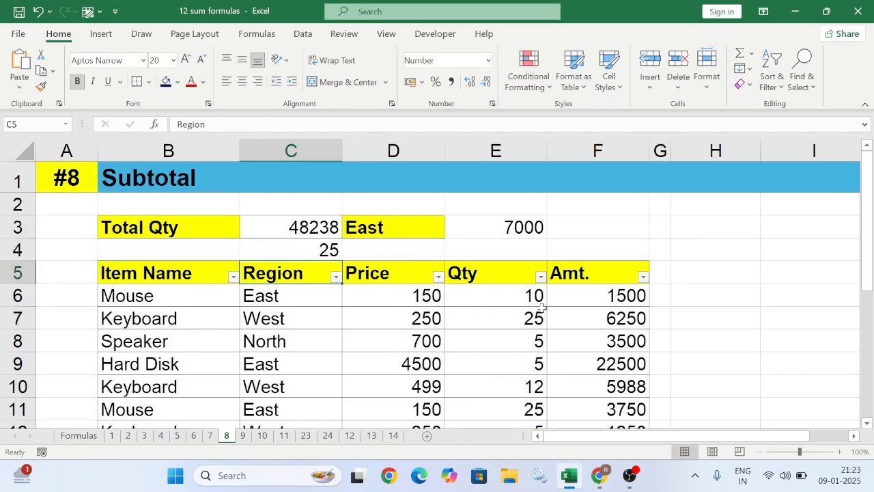
# Step: Change the range of C4's SUBTOTAL formula to the Amt. values in F6:F13 and check the result against the Hard Disk amount
pyautogui.scroll(-1, 516, 382)
pyautogui.scroll(1, 522, 274)
pyautogui.click(312, 254)
pyautogui.press('F2')
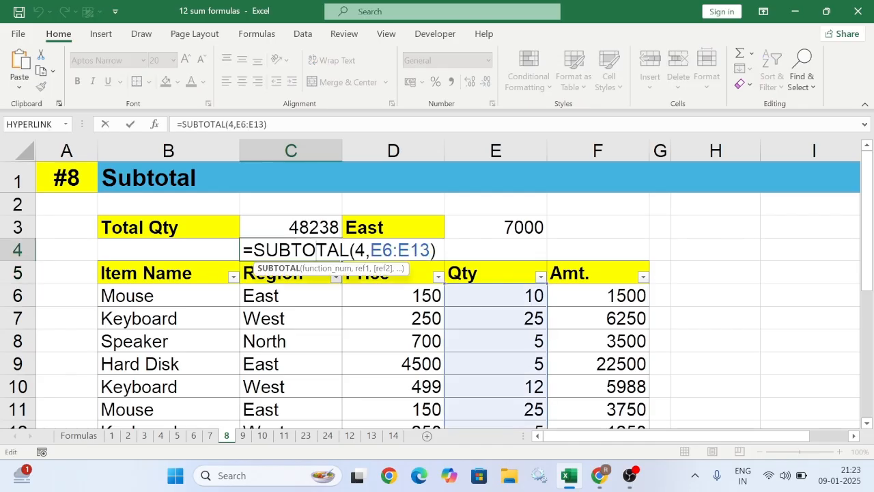
pyautogui.moveTo(425, 250); pyautogui.dragTo(370, 250)
pyautogui.moveTo(613, 296); pyautogui.dragTo(610, 388)
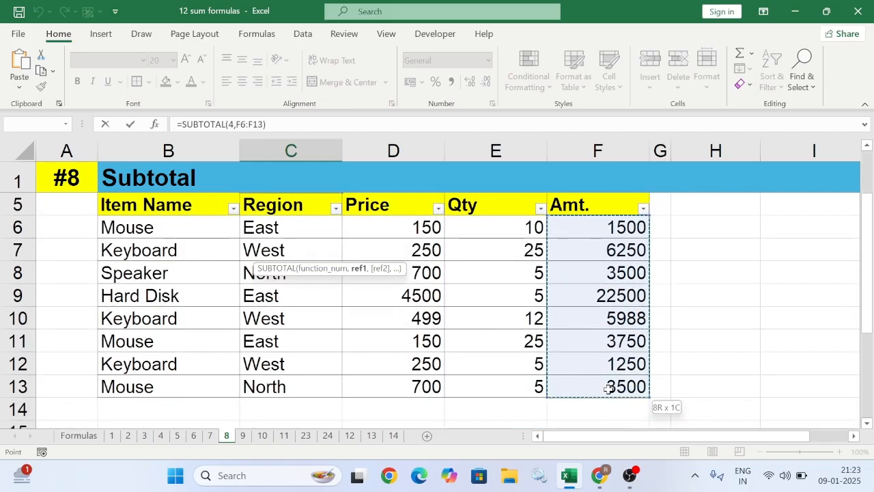
pyautogui.press('Return')
pyautogui.scroll(1, 608, 388)
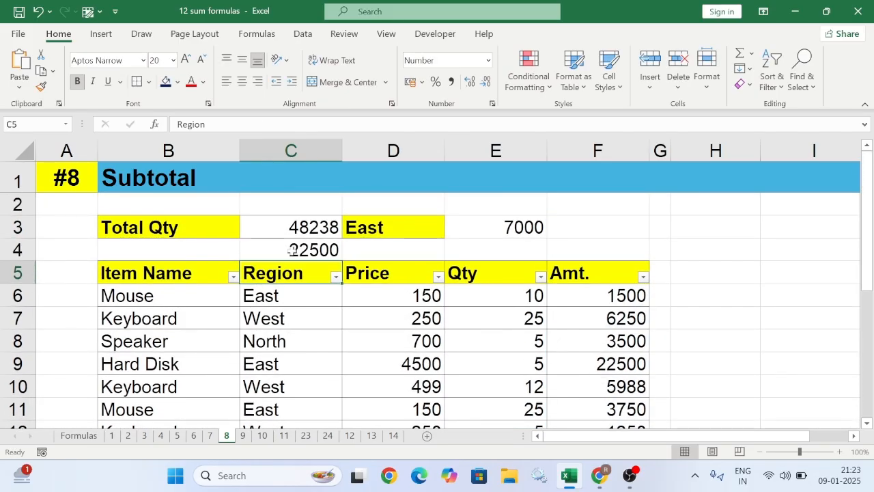
pyautogui.click(613, 368)
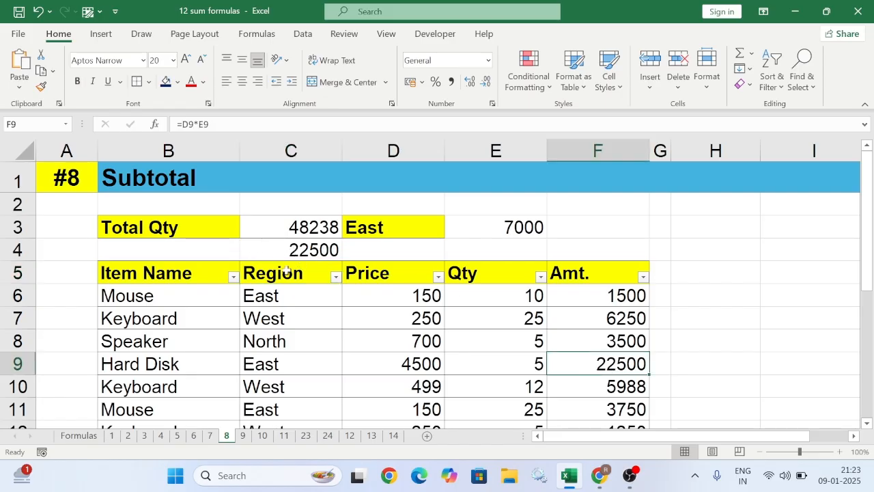
# Step: Check the formula list, open the Sum by Cellcolor example on sheet 9, and examine its coloured values and the formula in H5
pyautogui.click(78, 435)
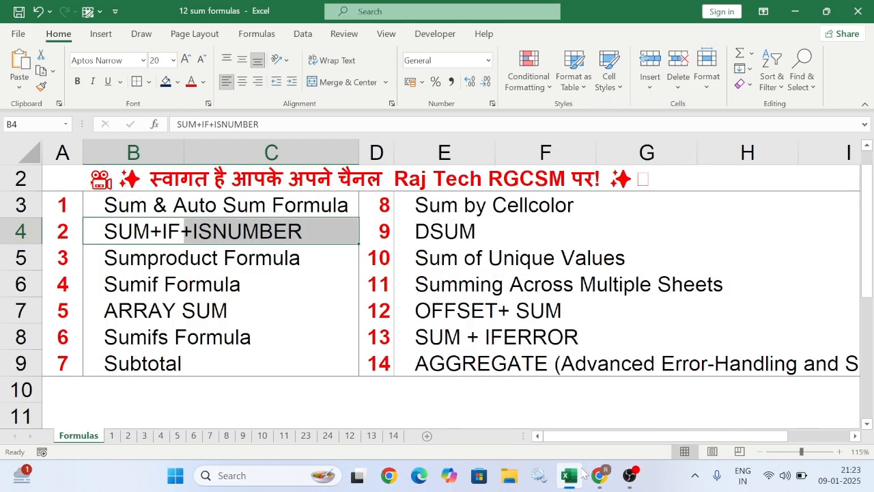
pyautogui.click(242, 436)
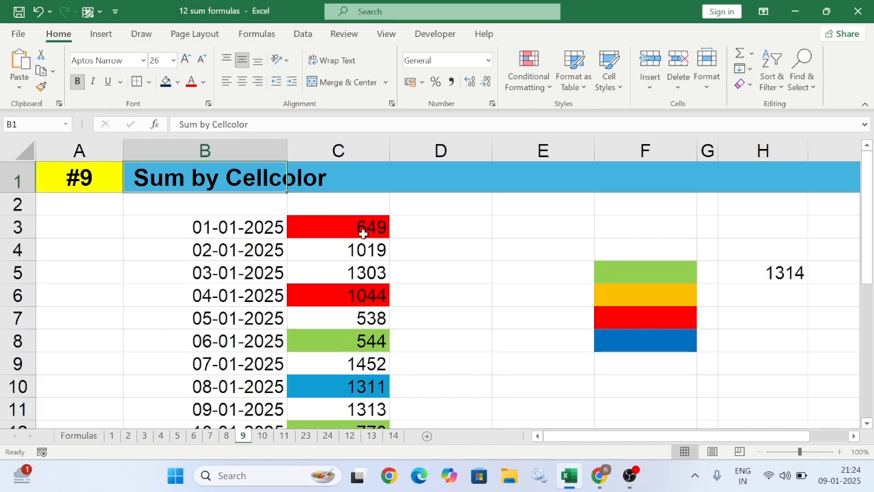
pyautogui.scroll(-3, 358, 294)
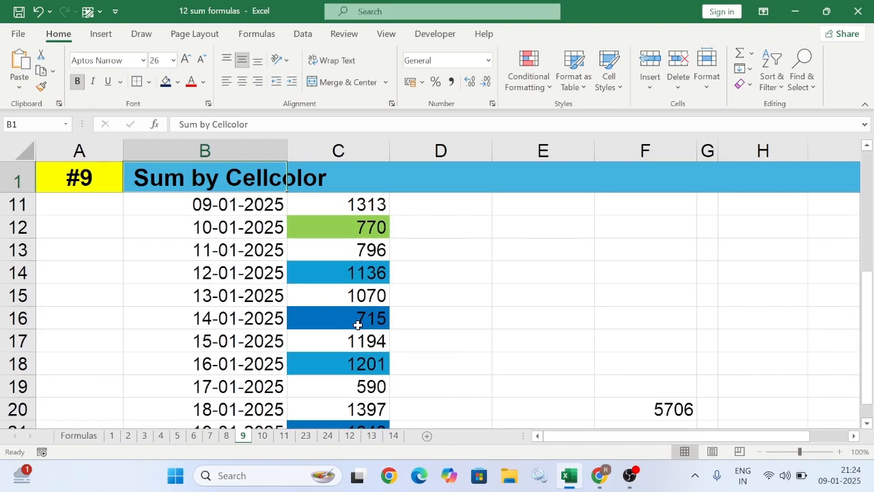
pyautogui.scroll(3, 358, 325)
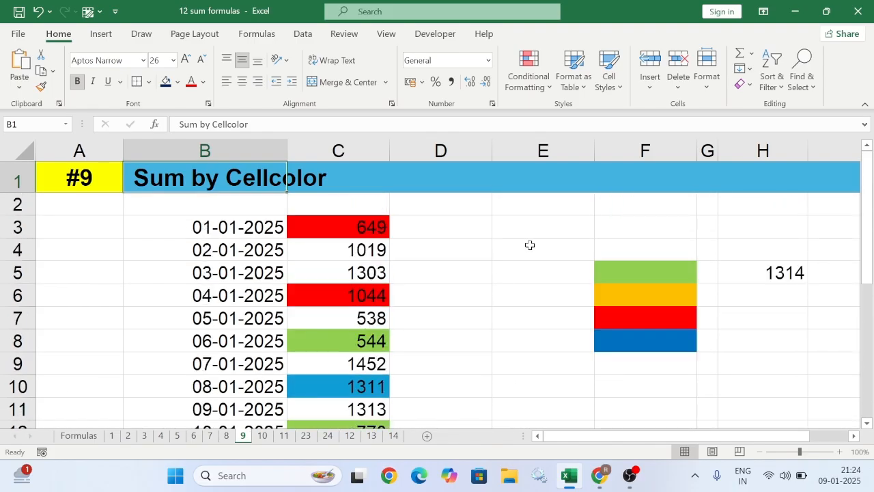
pyautogui.click(786, 272)
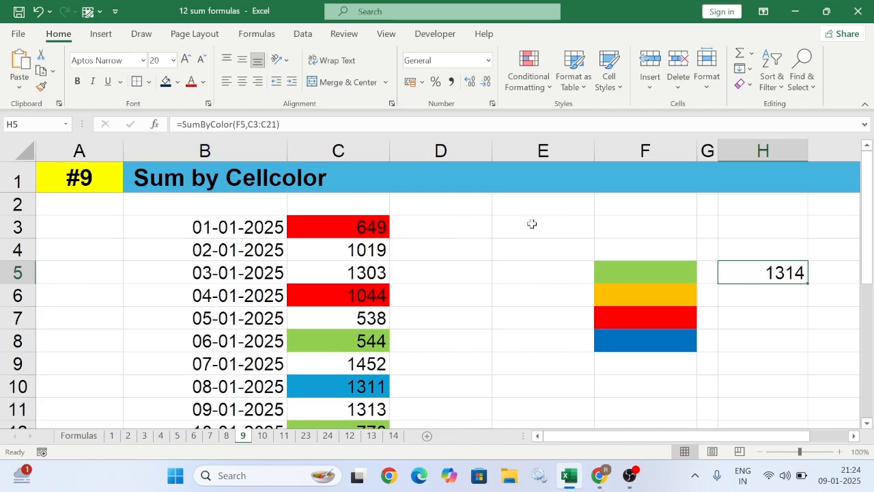
# Step: In F10, sum the blue cells of C3:C21 with SumByColor, using F8 as the colour reference
pyautogui.click(621, 387)
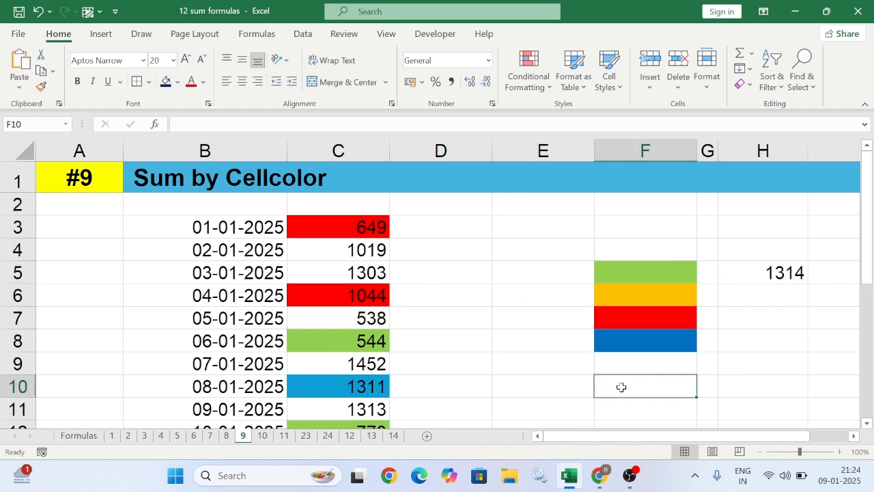
pyautogui.write('=sum')
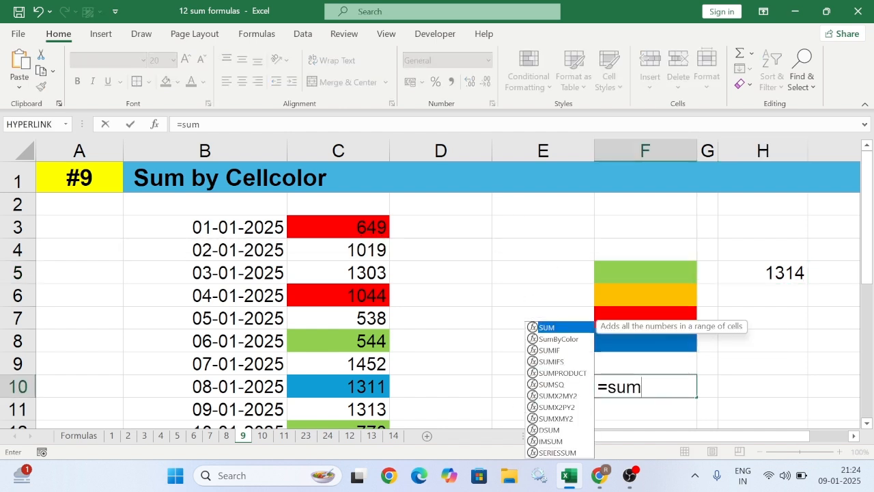
pyautogui.press('Down')
pyautogui.press('Tab')
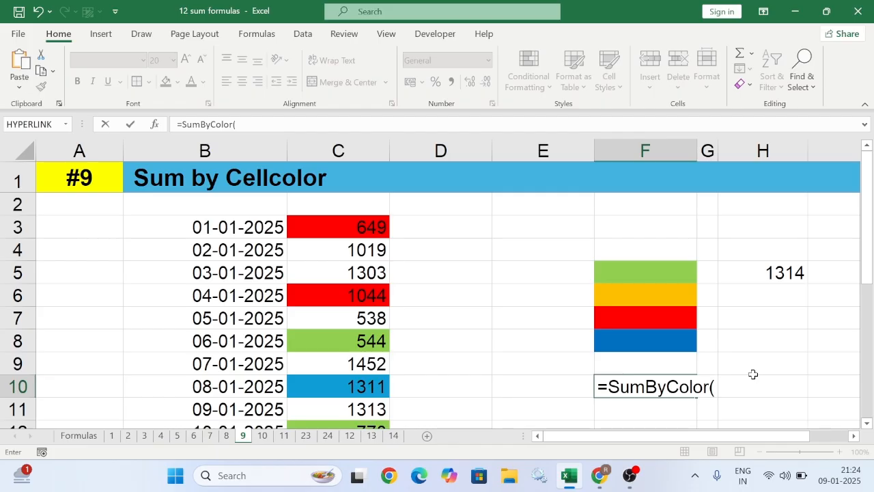
pyautogui.click(662, 273)
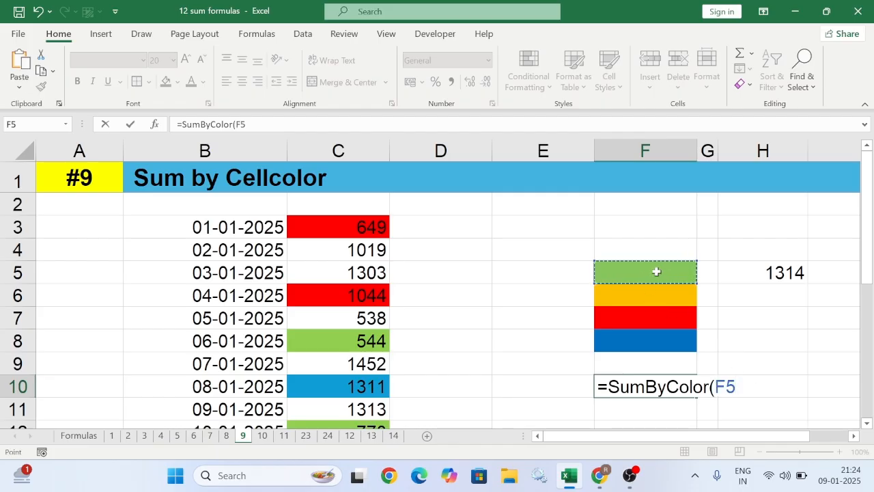
pyautogui.click(650, 342)
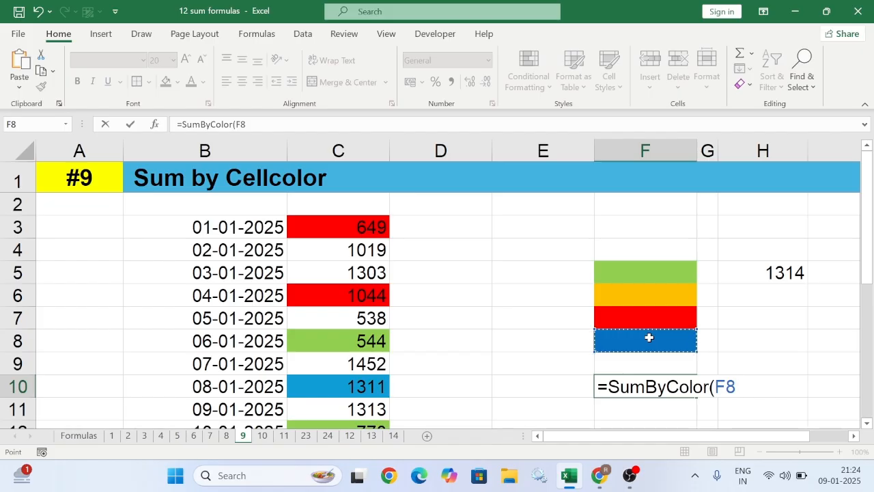
pyautogui.write(',')
pyautogui.moveTo(336, 228); pyautogui.dragTo(348, 386)
pyautogui.press('Return')
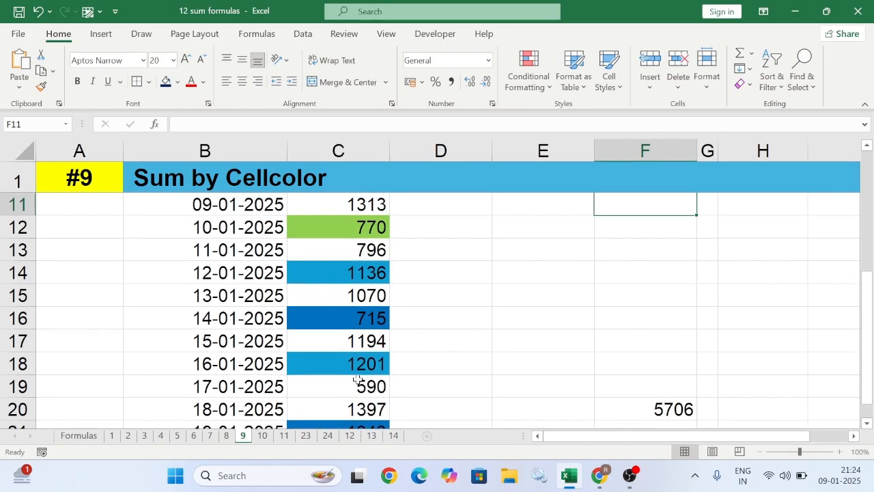
# Step: Change the colour reference of F10's SumByColor formula to the red cell F7
pyautogui.scroll(3, 390, 364)
pyautogui.click(637, 391)
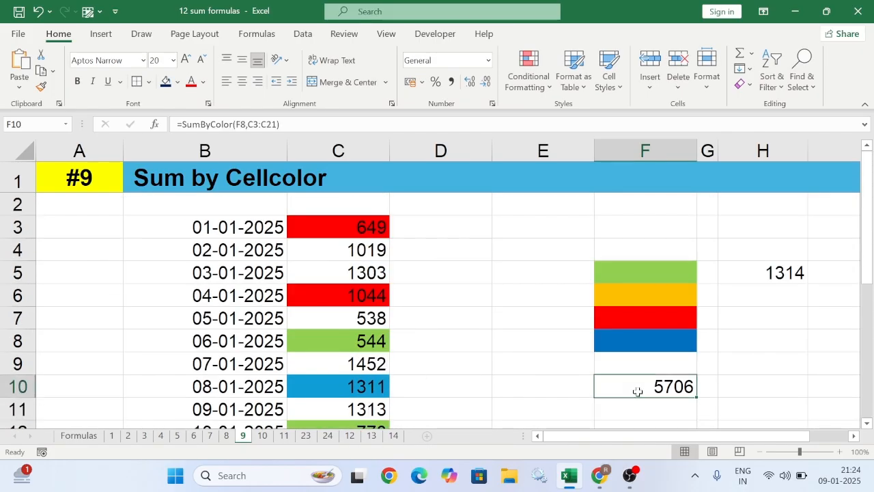
pyautogui.doubleClick(644, 388)
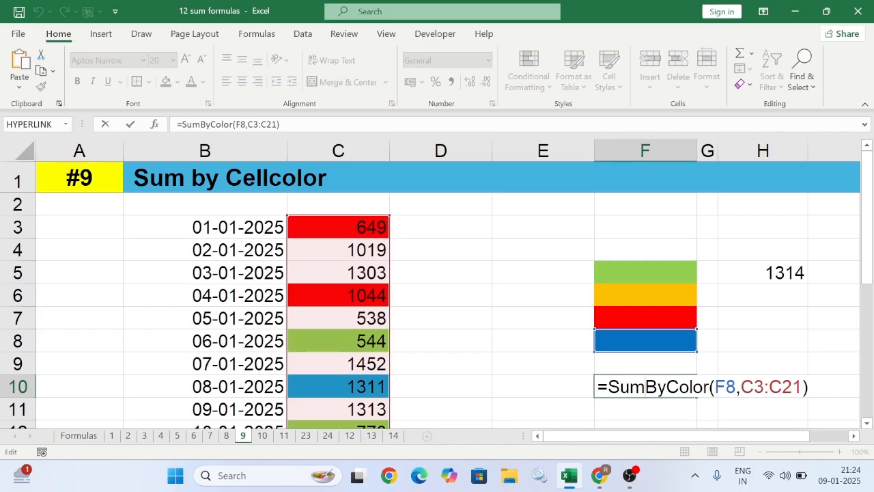
pyautogui.doubleClick(725, 386)
pyautogui.click(656, 315)
pyautogui.press('Return')
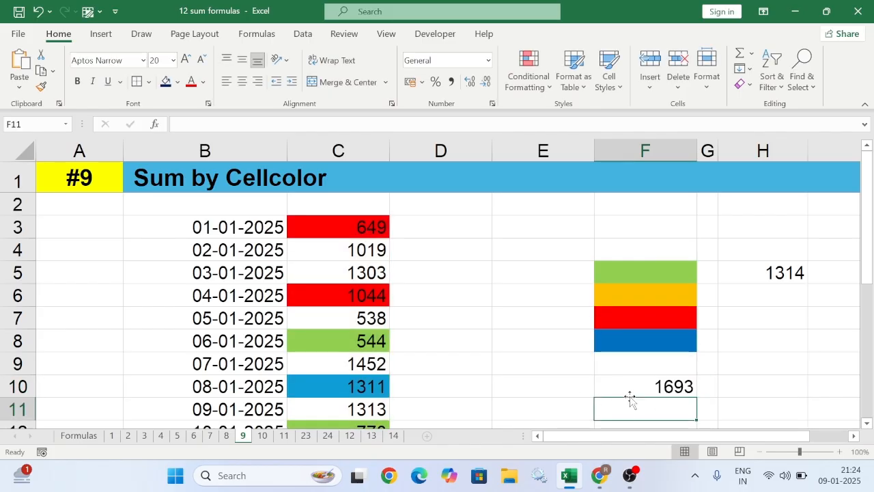
# Step: Look for the red cells in column C and add C6 and C3 in D4 to verify the red colour sum
pyautogui.scroll(-4, 349, 314)
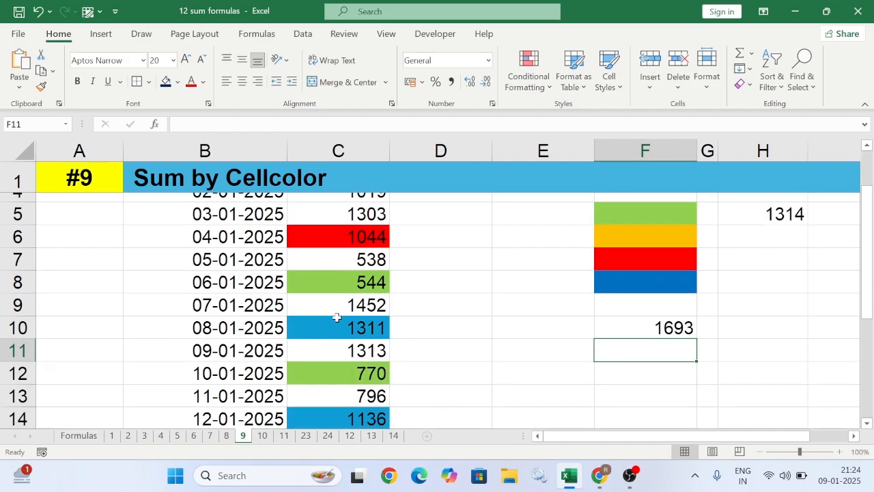
pyautogui.scroll(4, 339, 319)
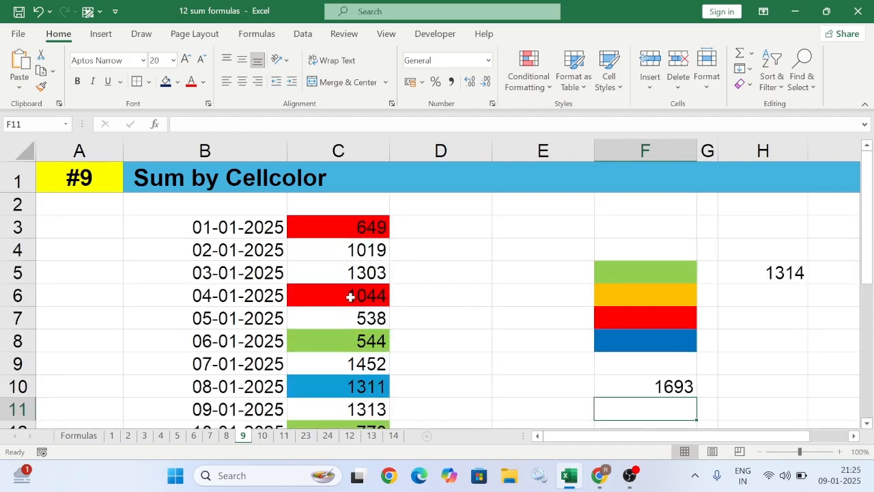
pyautogui.click(433, 259)
pyautogui.write('=')
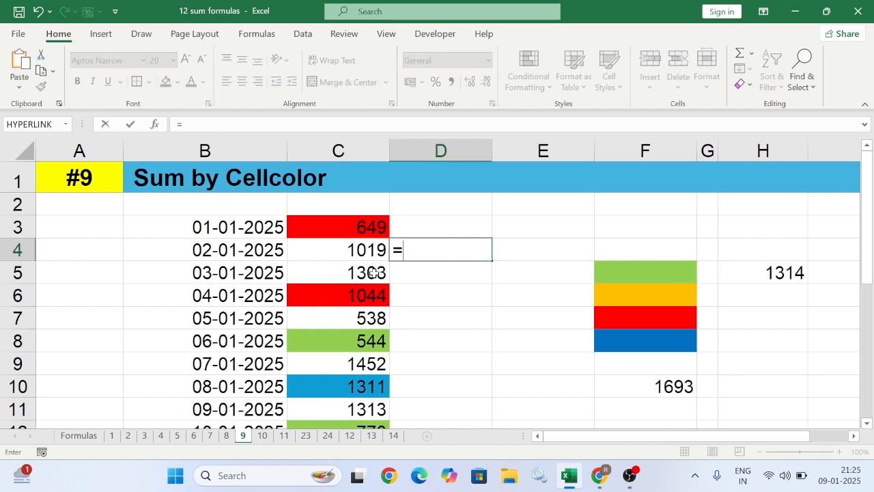
pyautogui.click(362, 297)
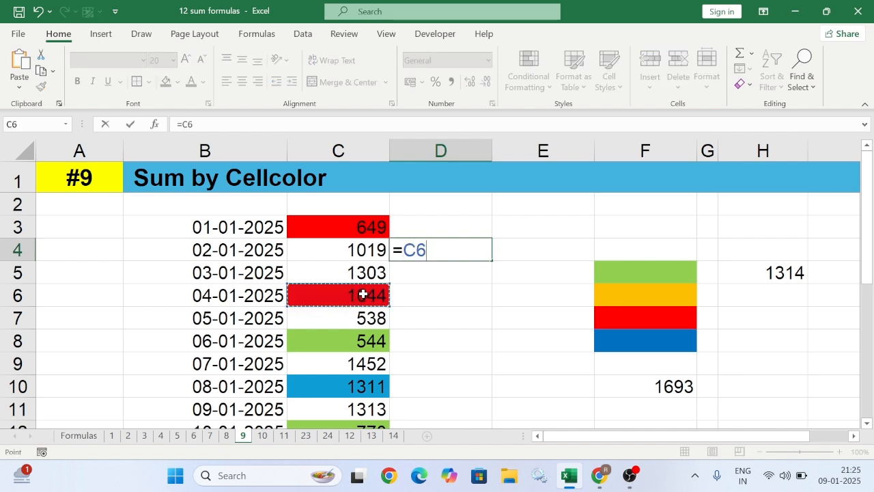
pyautogui.write('+')
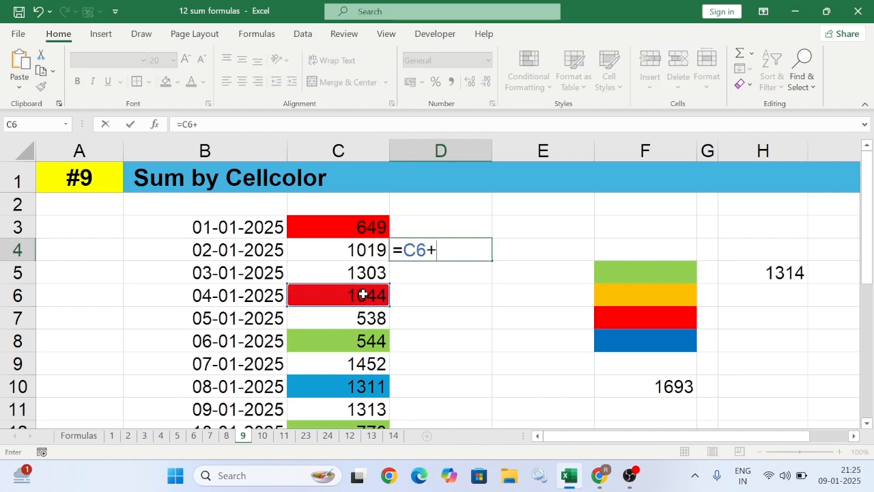
pyautogui.click(332, 225)
pyautogui.press('Return')
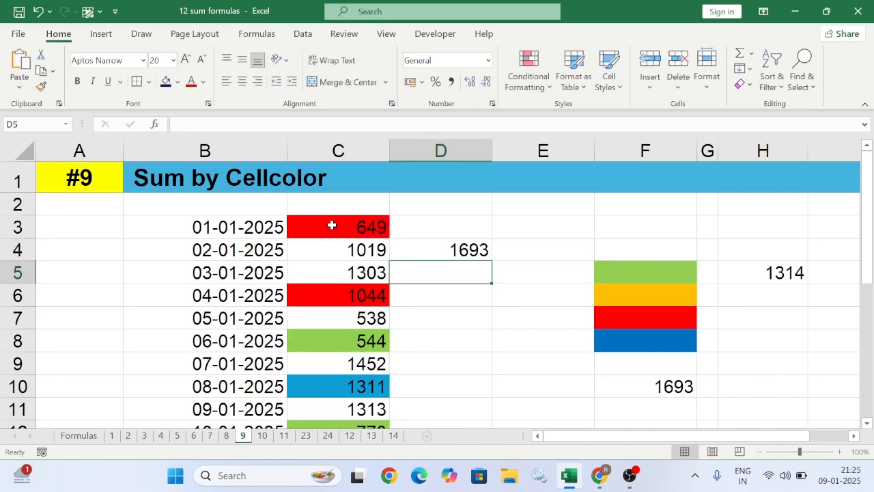
# Step: Compare the red sum formulas in D4 and F10, and examine the SumByColor function code in Module1 of the Visual Basic editor
pyautogui.click(469, 253)
pyautogui.click(680, 386)
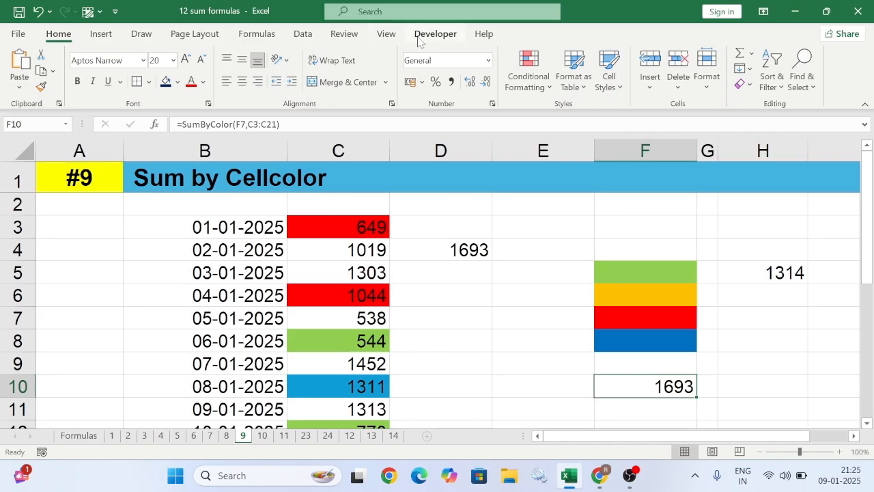
pyautogui.hotkey('alt', 'F11')
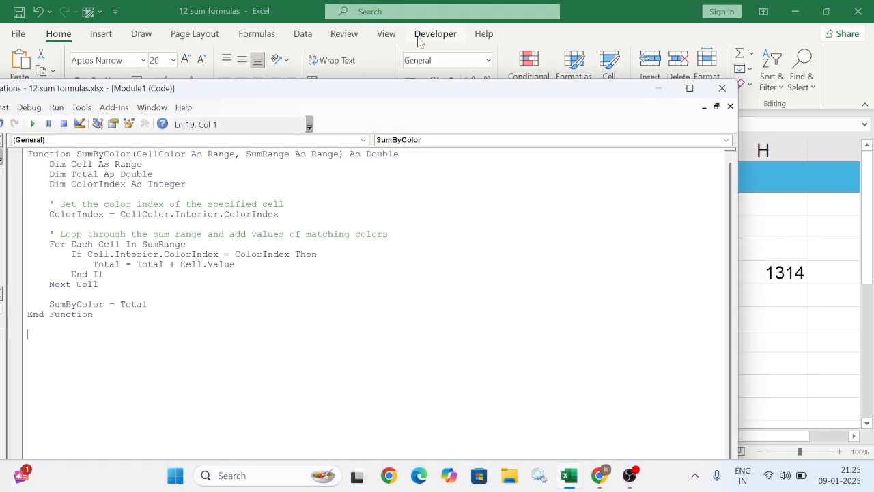
pyautogui.moveTo(189, 92); pyautogui.dragTo(352, 42)
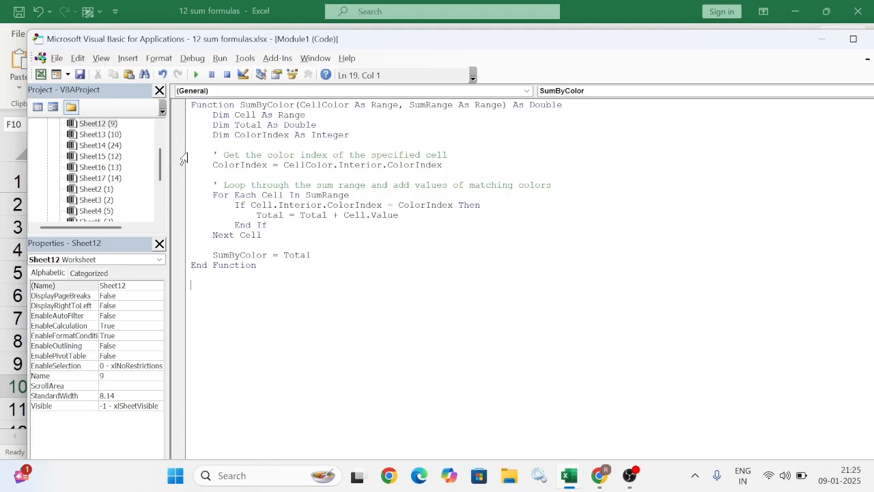
pyautogui.moveTo(191, 104); pyautogui.dragTo(193, 280)
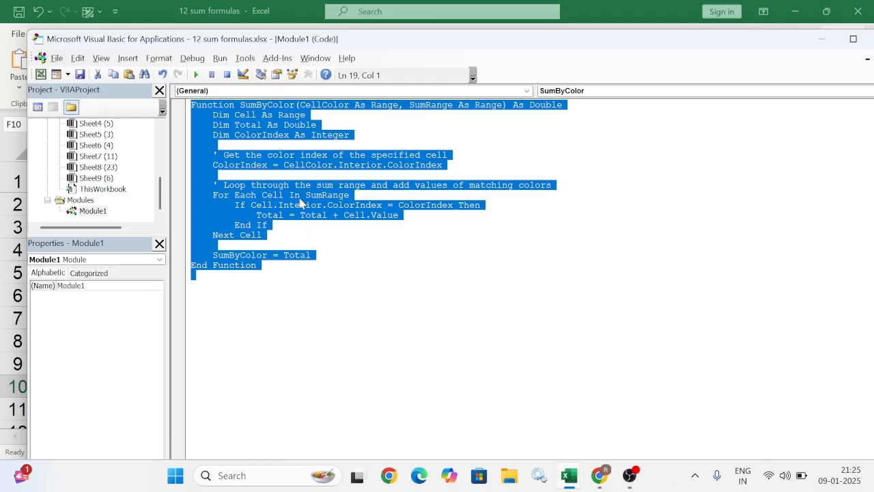
pyautogui.click(369, 248)
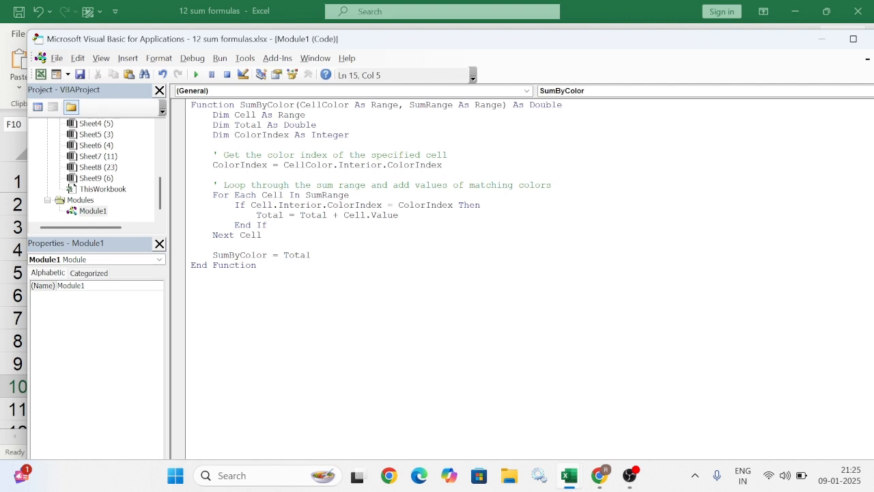
pyautogui.hotkey('ctrl', 'a')
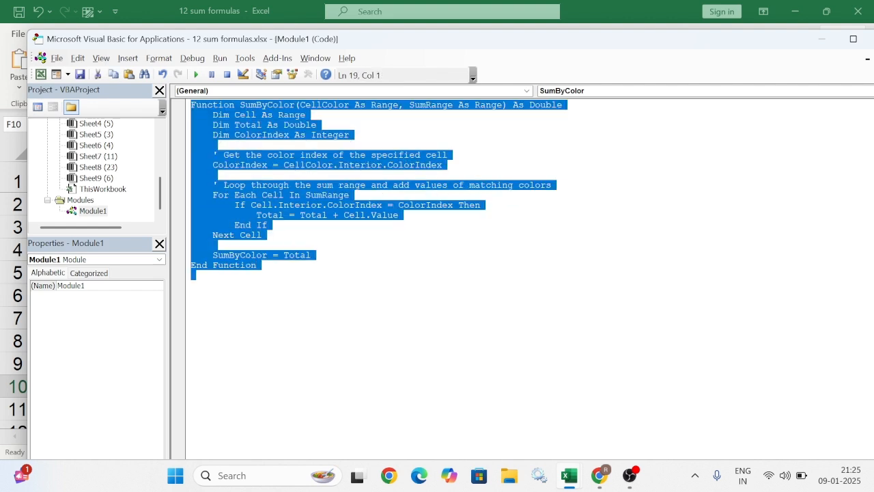
pyautogui.click(355, 287)
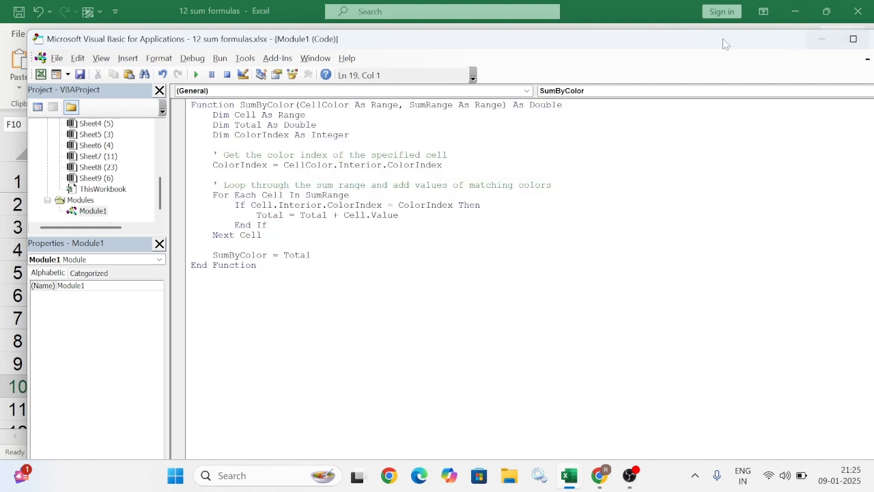
pyautogui.moveTo(723, 39); pyautogui.dragTo(659, 38)
pyautogui.click(803, 35)
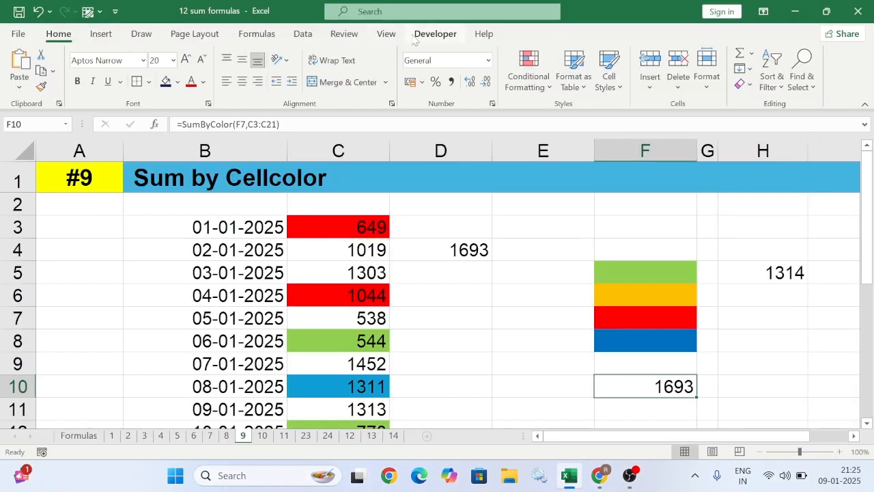
# Step: Insert a new code module into the workbook's VBA project
pyautogui.click(435, 34)
pyautogui.click(18, 68)
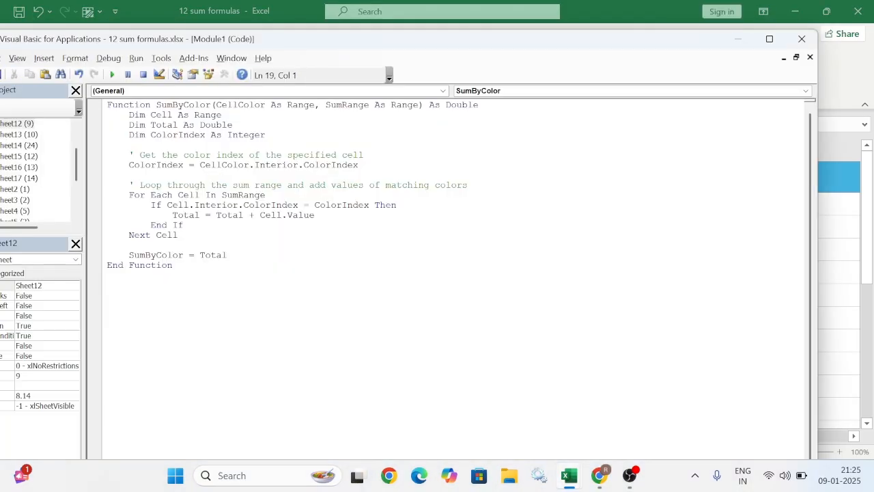
pyautogui.click(43, 58)
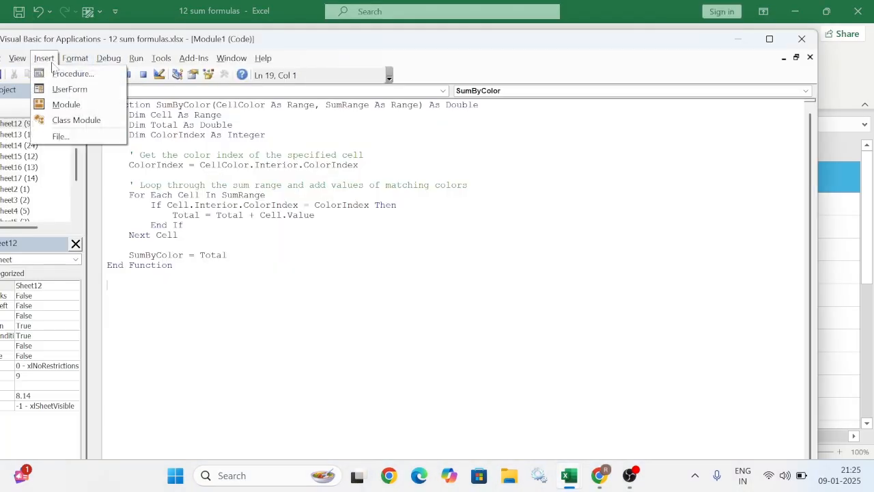
pyautogui.click(81, 105)
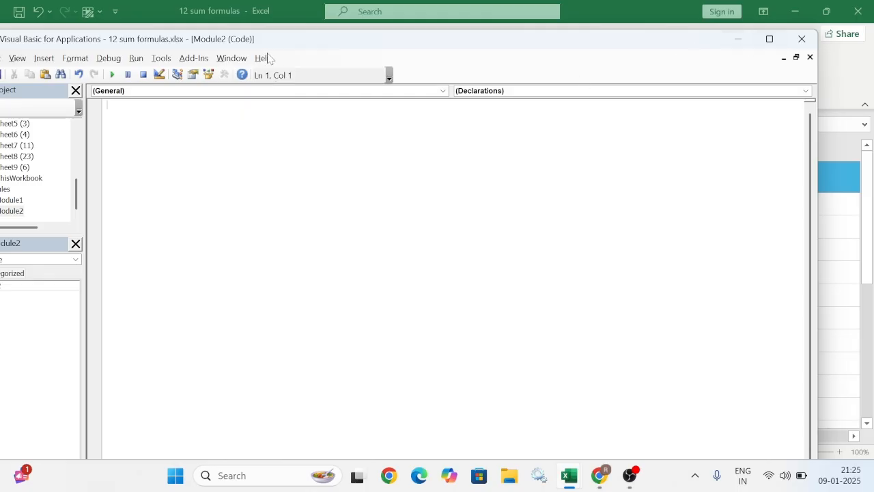
pyautogui.moveTo(330, 40); pyautogui.dragTo(419, 39)
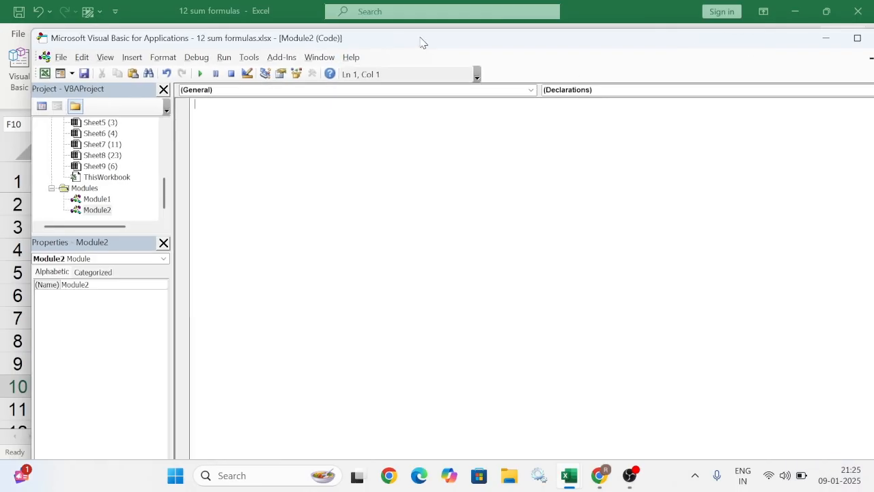
# Step: Copy the complete SumByColor function code from Module1 into Module2
pyautogui.click(116, 199)
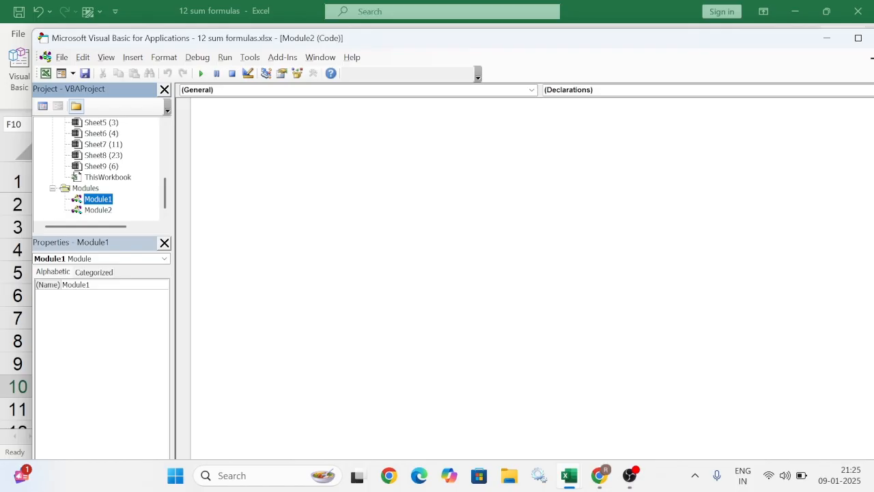
pyautogui.doubleClick(95, 199)
pyautogui.moveTo(186, 104); pyautogui.dragTo(248, 277)
pyautogui.hotkey('ctrl', 'c')
pyautogui.doubleClick(97, 210)
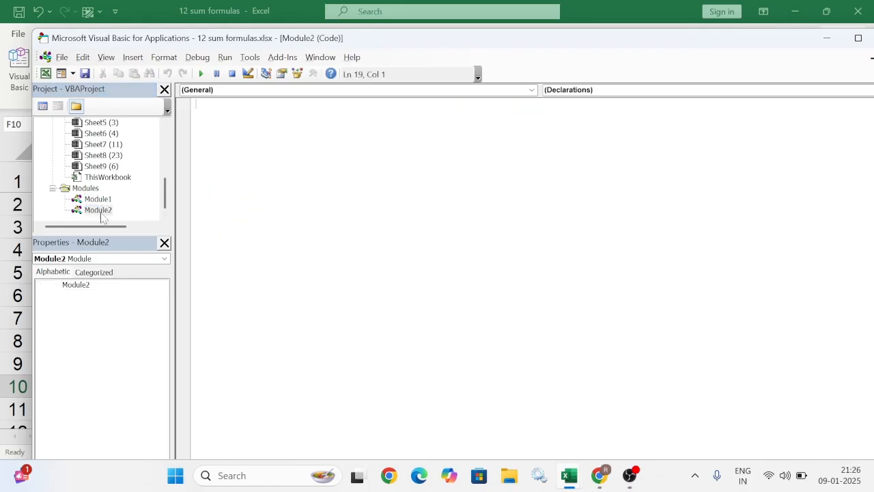
pyautogui.hotkey('ctrl', 'v')
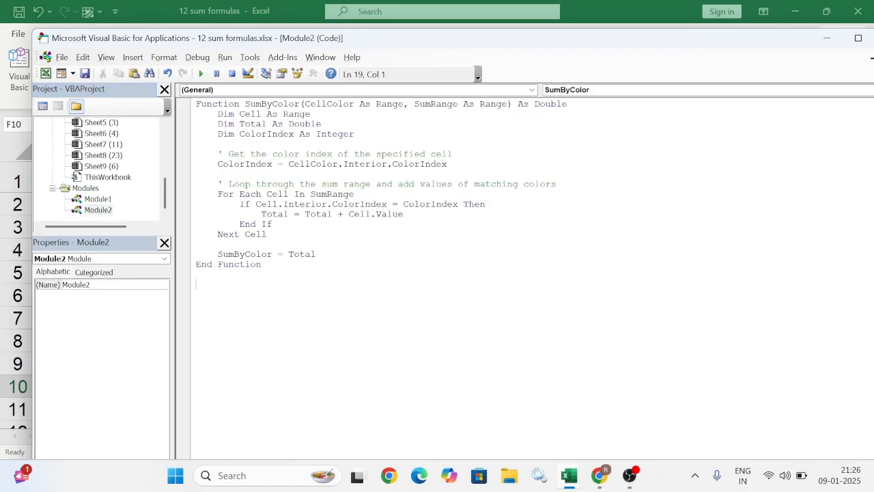
# Step: Try to save the workbook with its code from the Visual Basic editor, and return to the worksheet
pyautogui.click(85, 74)
pyautogui.click(390, 297)
pyautogui.doubleClick(757, 45)
pyautogui.click(717, 61)
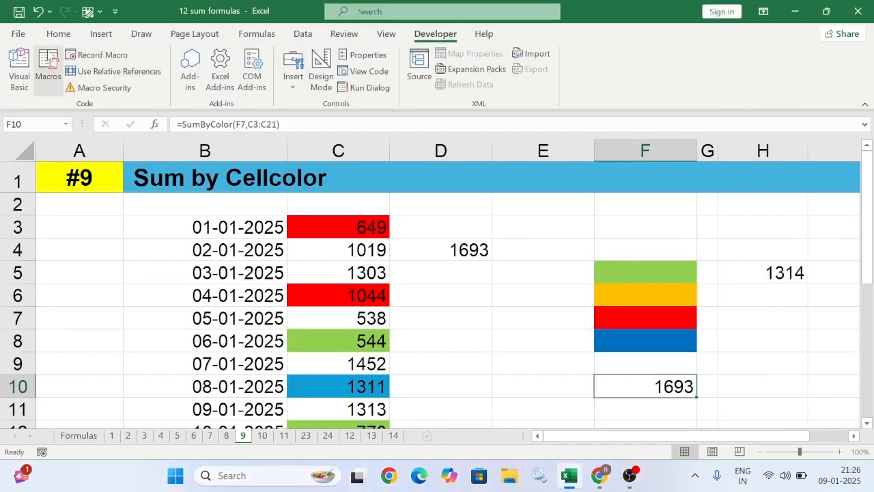
# Step: Choose Excel Macro-Enabled Workbook as the file type for saving a copy of 12 sum formulas, and cancel without saving
pyautogui.click(19, 34)
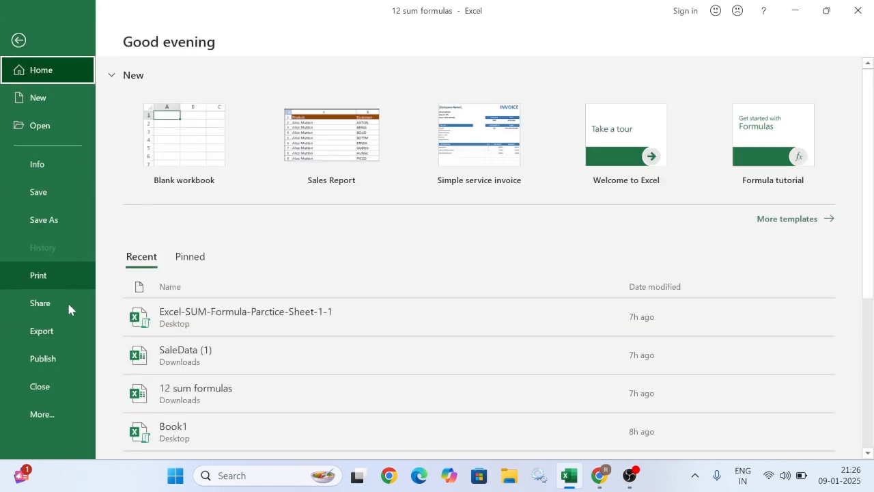
pyautogui.click(55, 224)
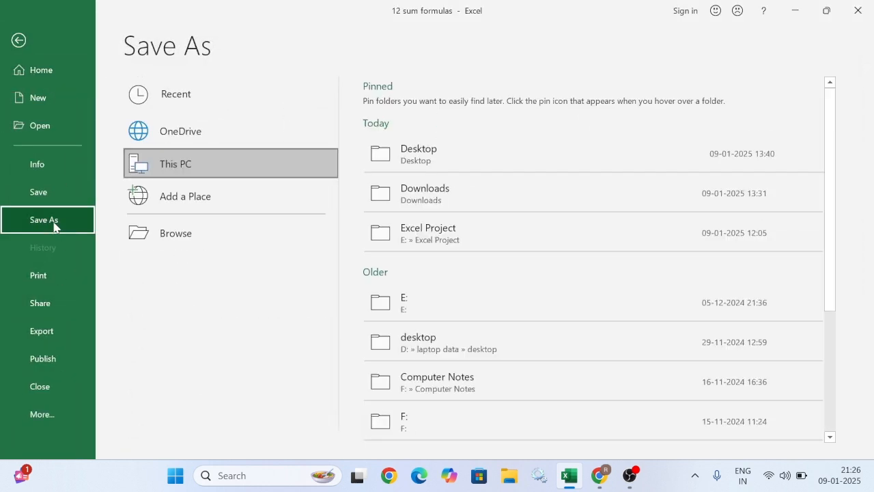
pyautogui.click(218, 236)
pyautogui.click(160, 242)
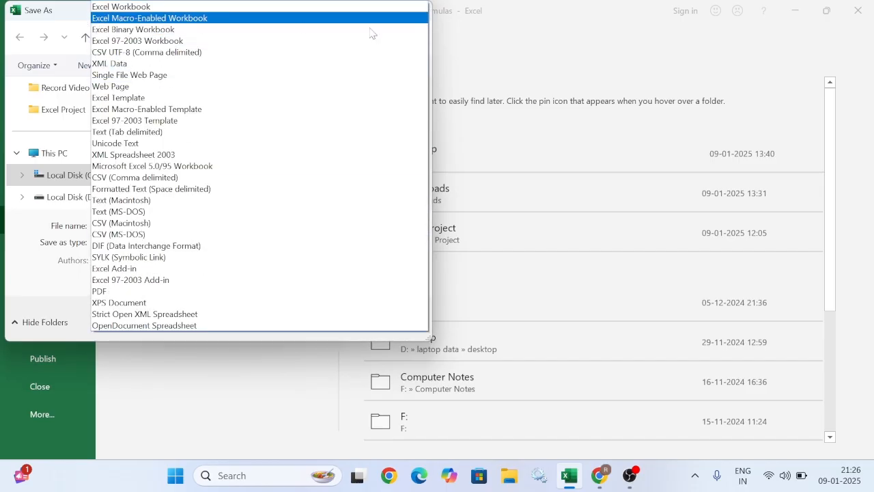
pyautogui.click(283, 18)
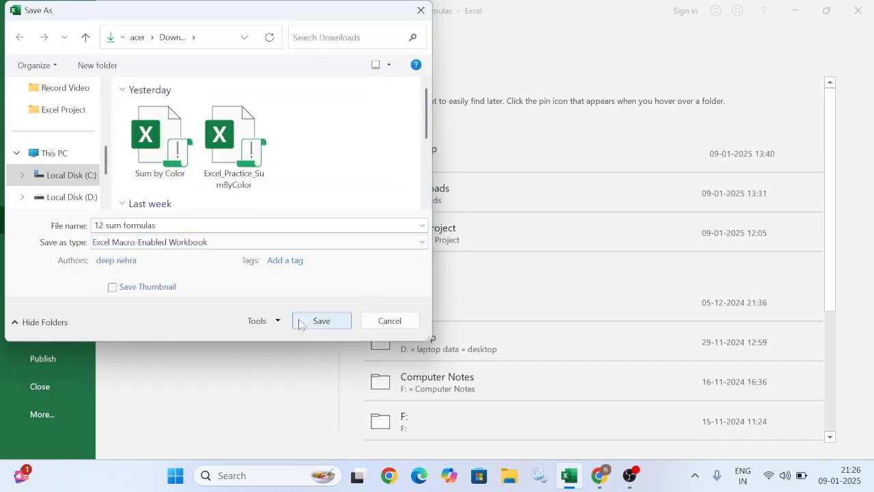
pyautogui.click(390, 326)
pyautogui.click(18, 41)
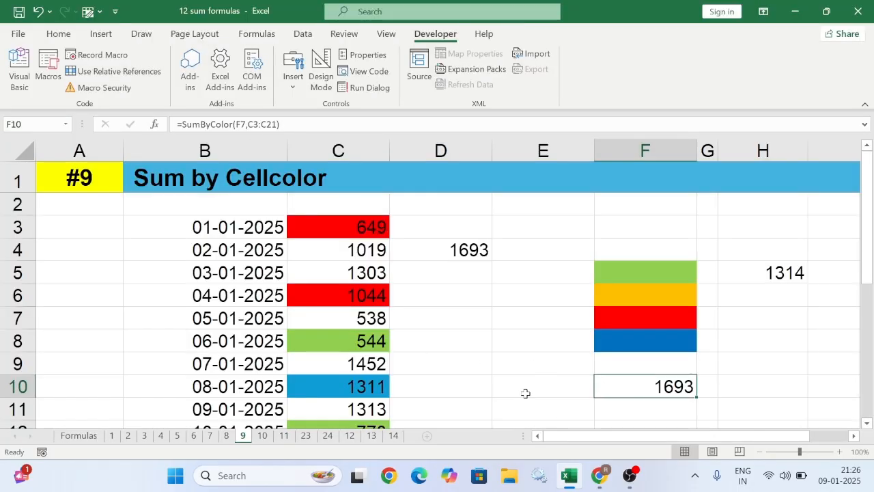
# Step: Check DSUM in the formula list, open its example on sheet 10, and examine the arguments of the formula in H4
pyautogui.click(78, 437)
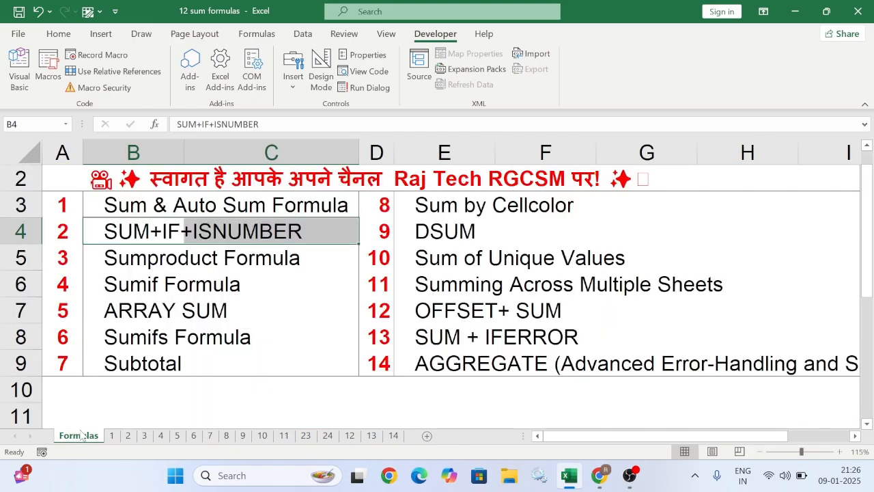
pyautogui.click(443, 237)
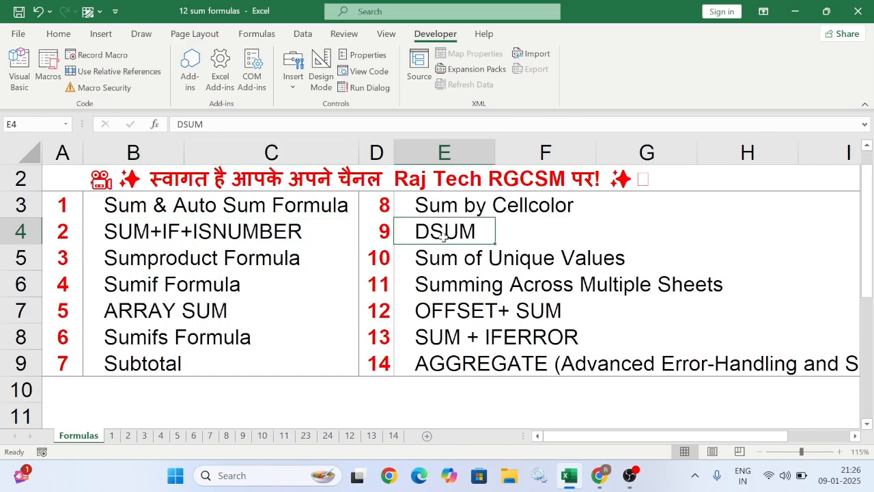
pyautogui.click(264, 435)
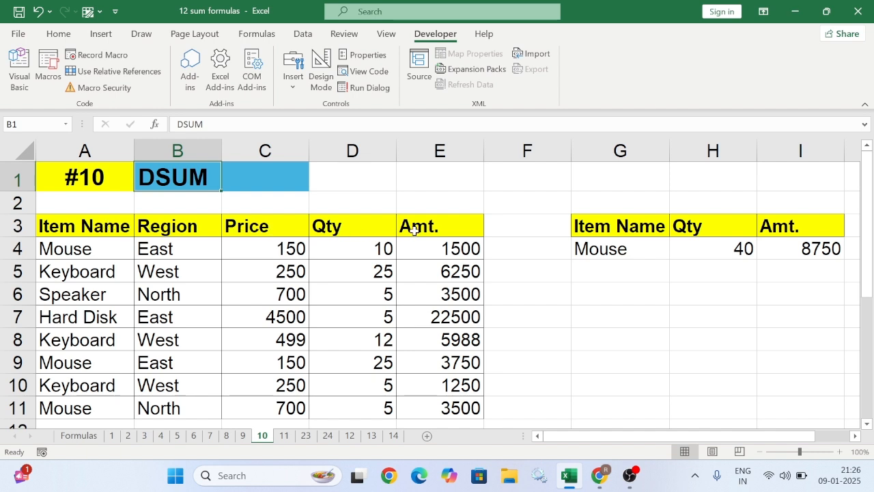
pyautogui.click(730, 258)
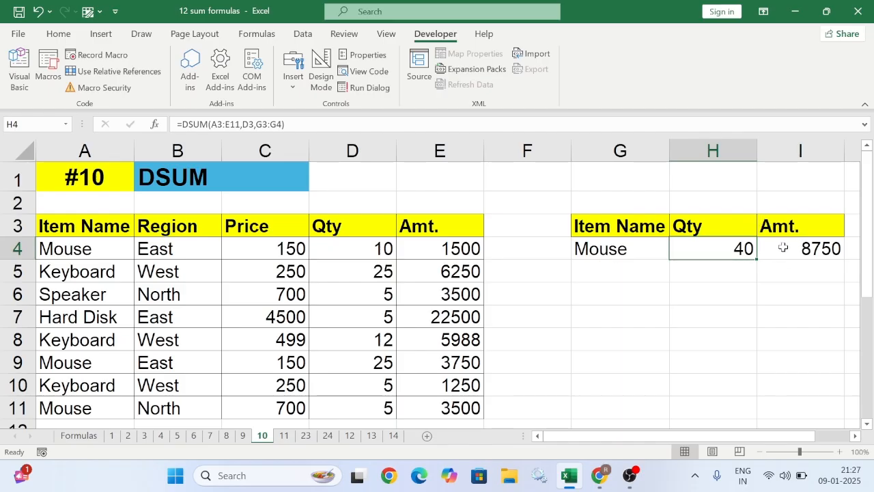
pyautogui.doubleClick(726, 250)
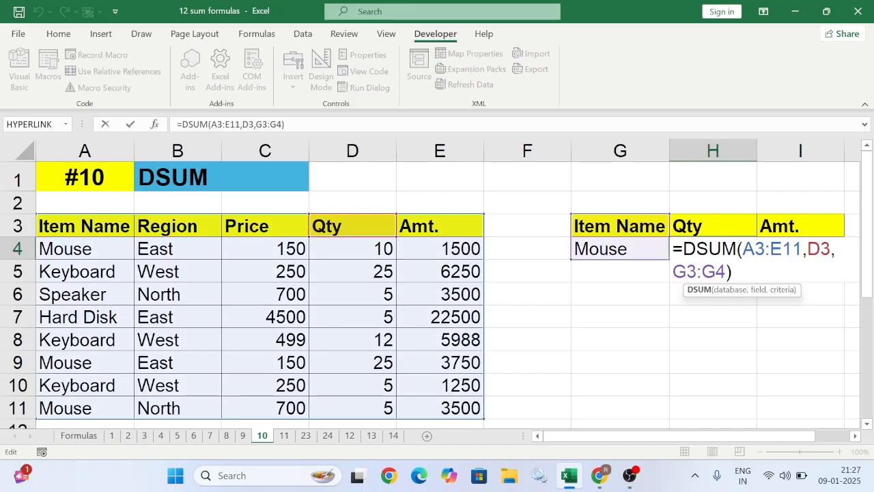
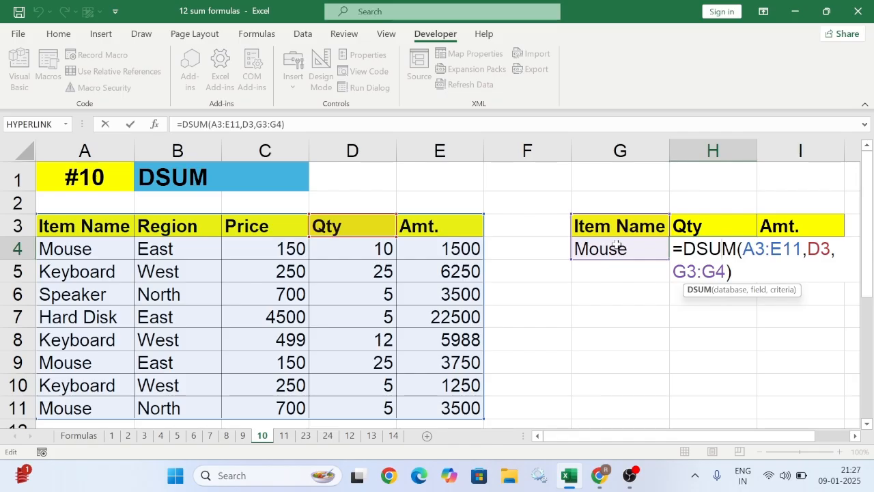
pyautogui.press('Return')
pyautogui.click(458, 288)
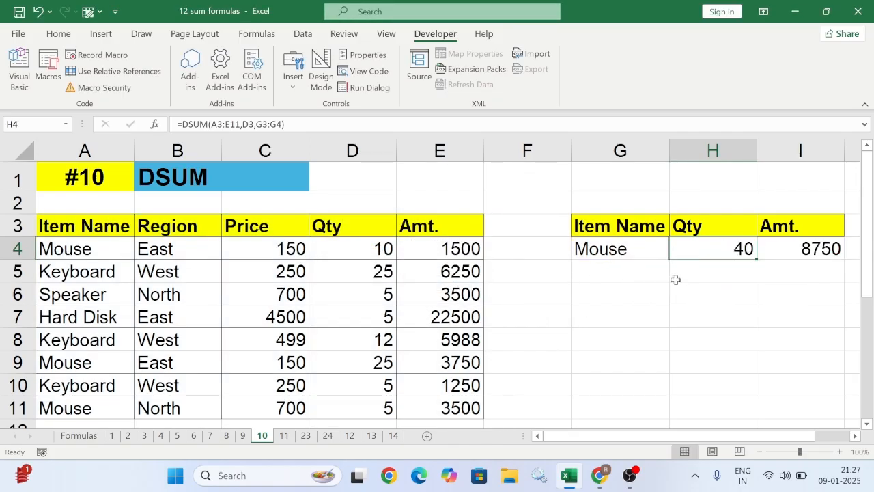
# Step: Enter the formula =DSUM(A3:E11,D3,G3:G4) in H5 to total the quantity for the item in G4
pyautogui.click(723, 269)
pyautogui.write('=')
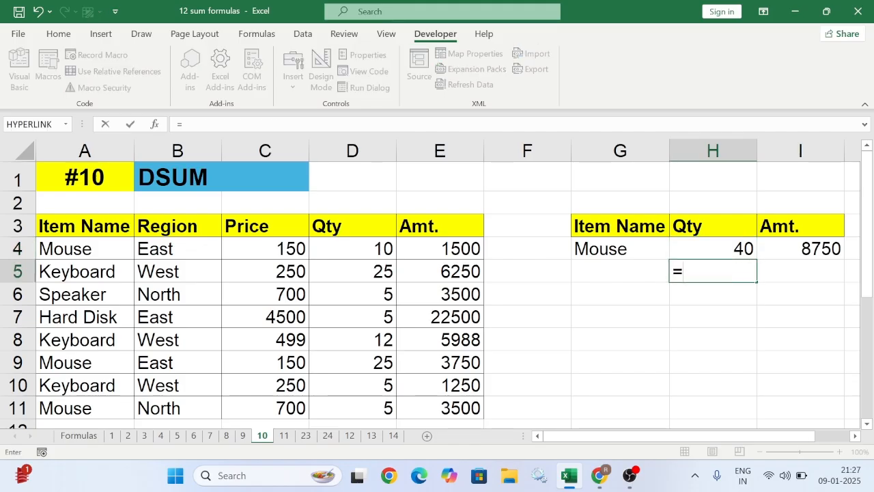
pyautogui.write('dsu')
pyautogui.press('Tab')
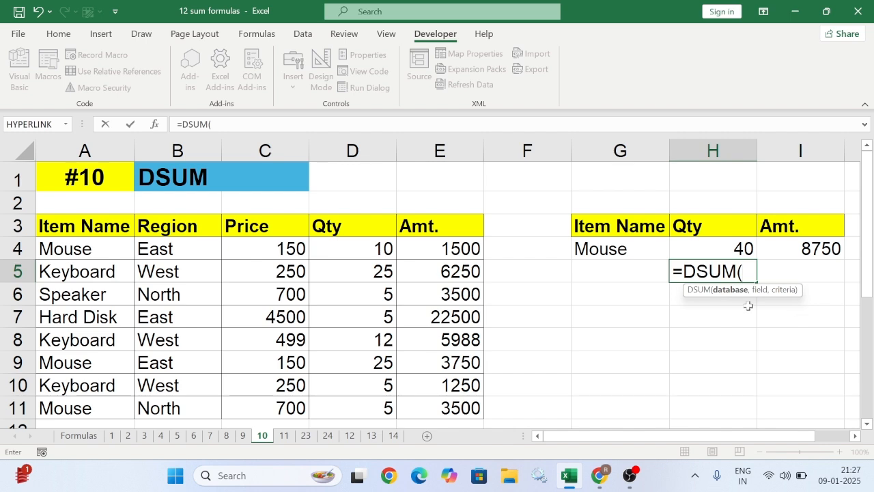
pyautogui.moveTo(65, 232); pyautogui.dragTo(425, 328)
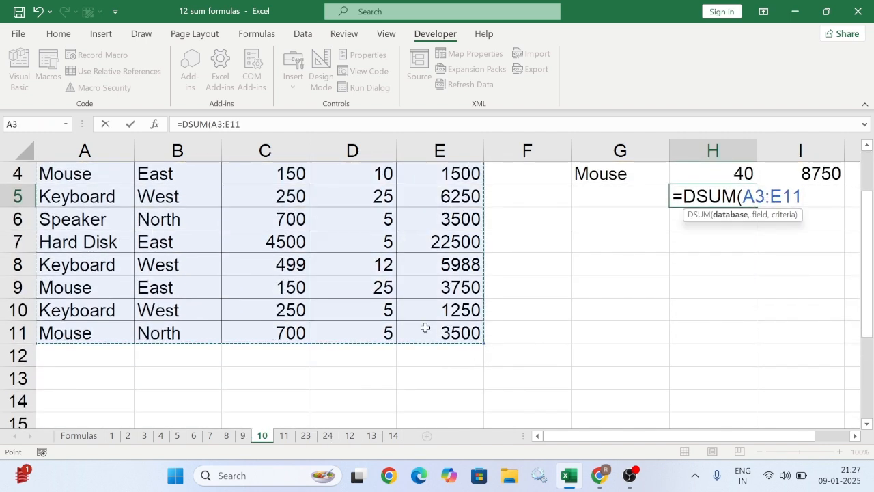
pyautogui.write(',')
pyautogui.scroll(1, 425, 327)
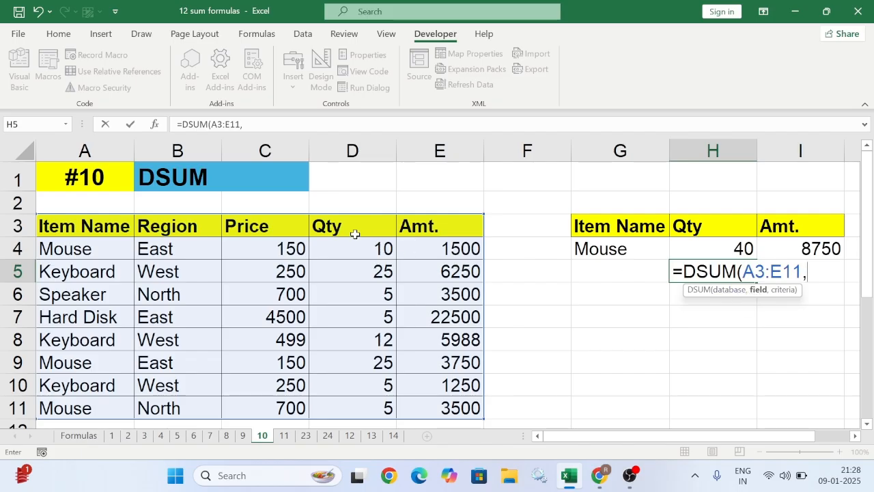
pyautogui.click(350, 229)
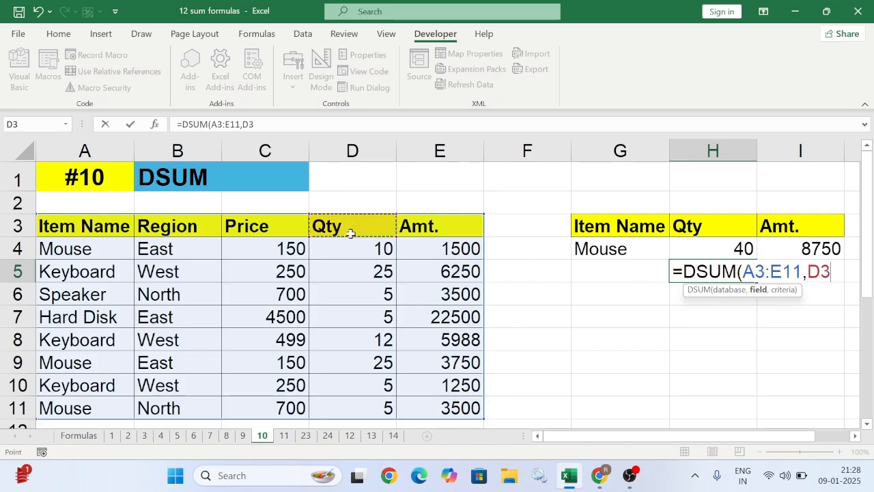
pyautogui.write(',')
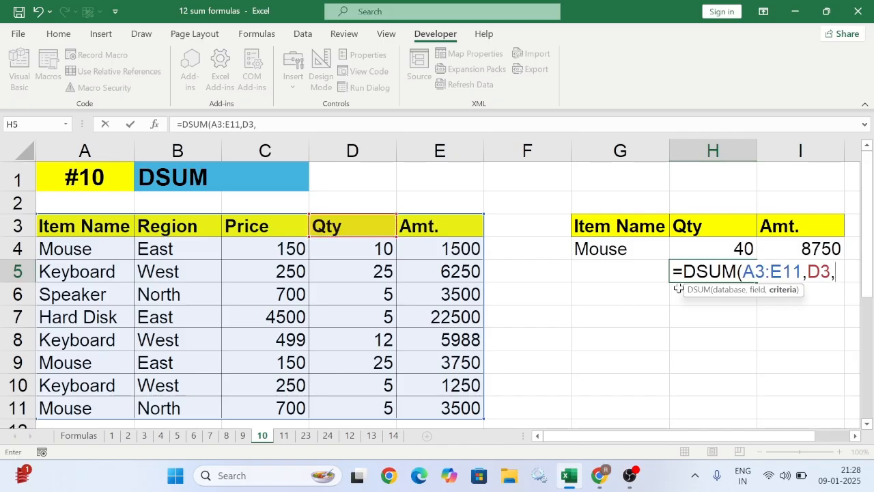
pyautogui.moveTo(607, 230); pyautogui.dragTo(603, 250)
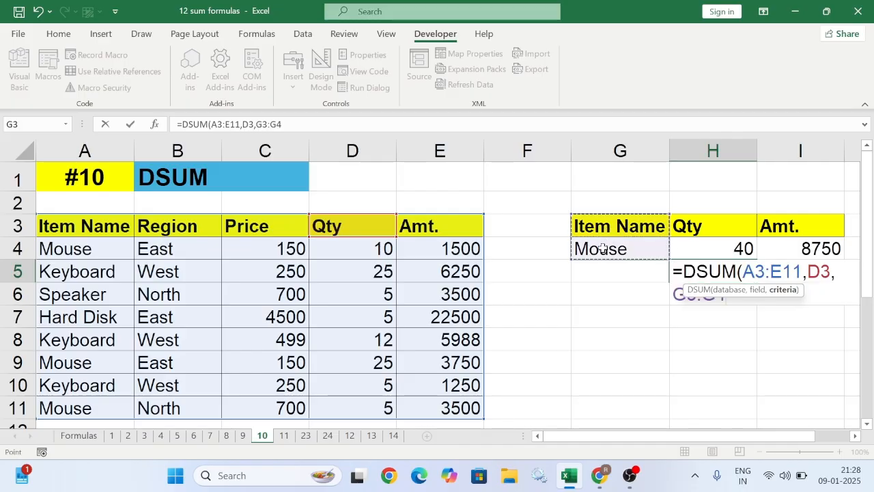
pyautogui.press('Return')
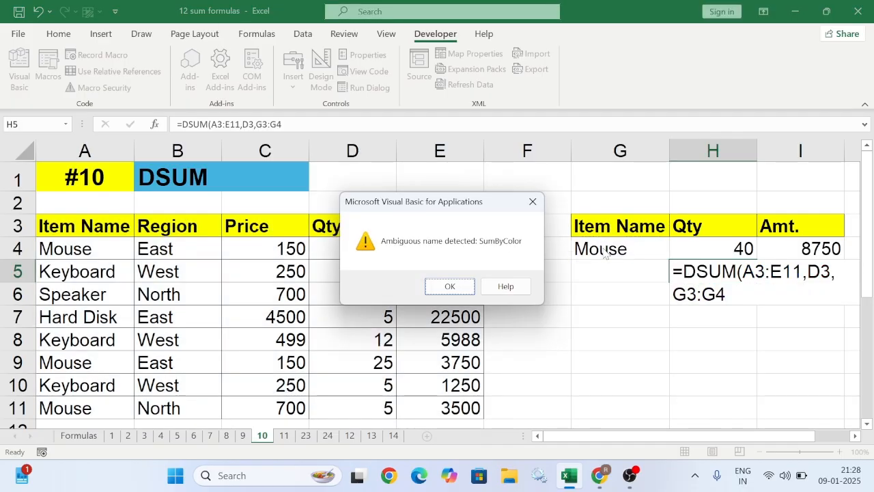
pyautogui.click(454, 284)
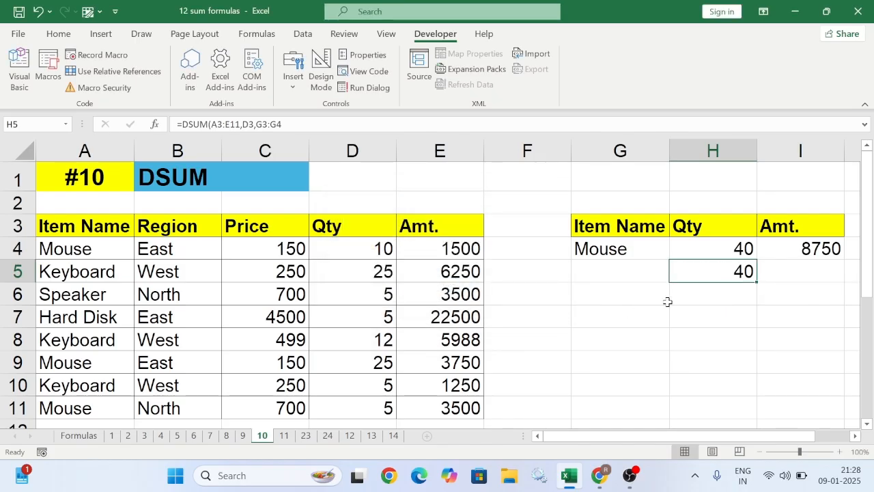
# Step: Check the SumByColor code of Module2 in the Visual Basic editor, and close the editor
pyautogui.moveTo(598, 476)
pyautogui.click(29, 64)
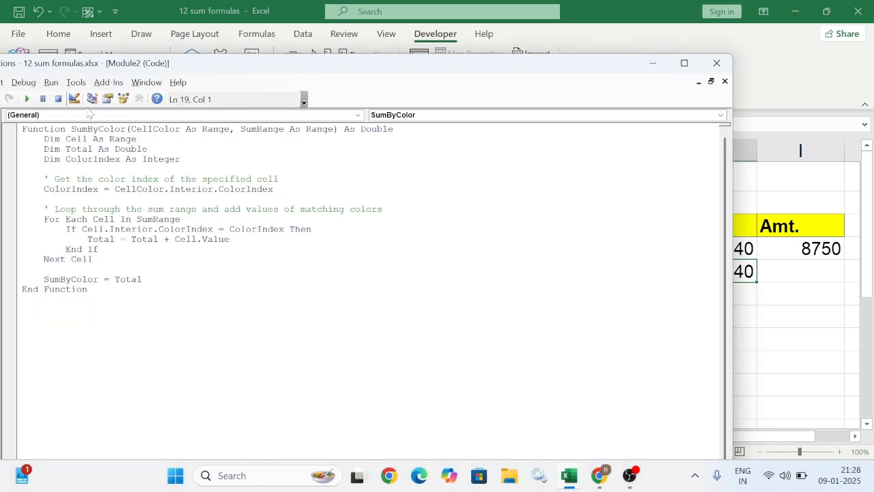
pyautogui.click(716, 64)
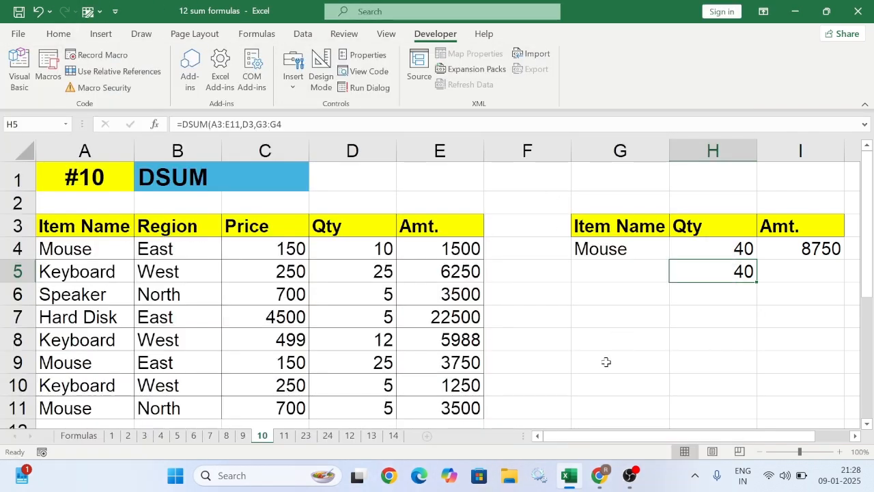
# Step: Enter the formula =DSUM(A3:E11,E3,G3:G4) in I5 to total the amount for the item in G4
pyautogui.click(807, 271)
pyautogui.write('=')
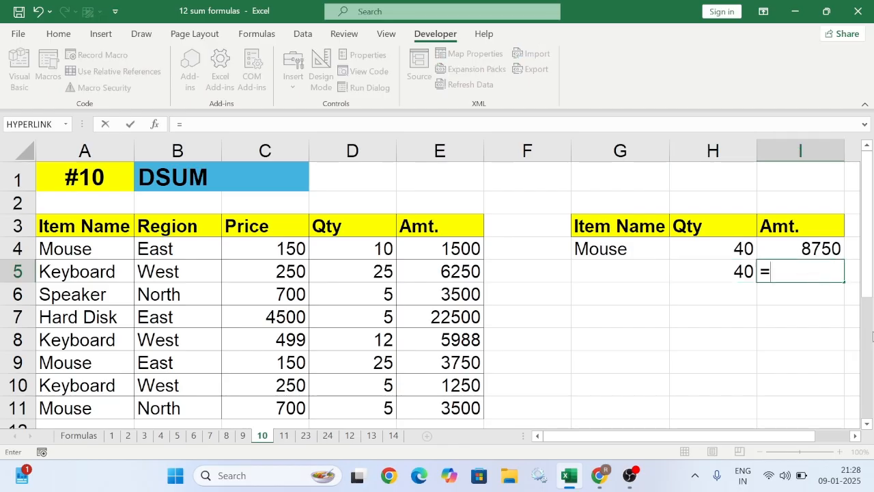
pyautogui.write('du')
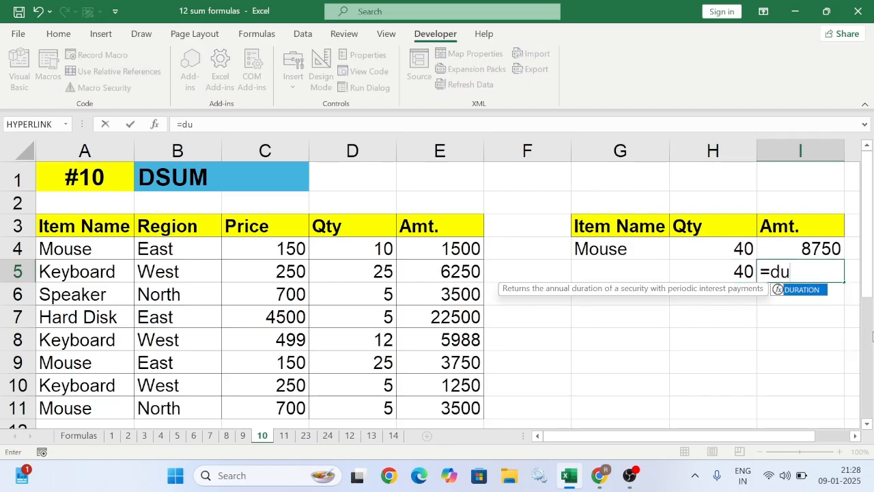
pyautogui.press('BackSpace')
pyautogui.write('su')
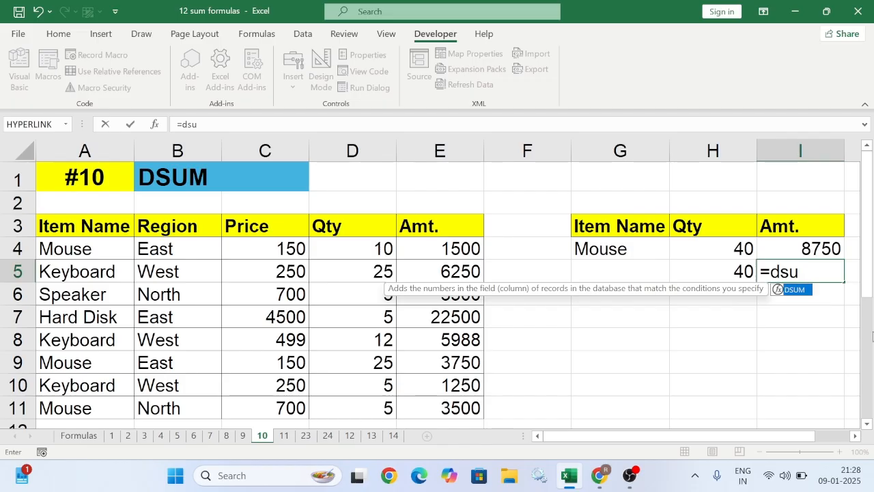
pyautogui.press('Tab')
pyautogui.moveTo(93, 221); pyautogui.dragTo(407, 401)
pyautogui.write(',')
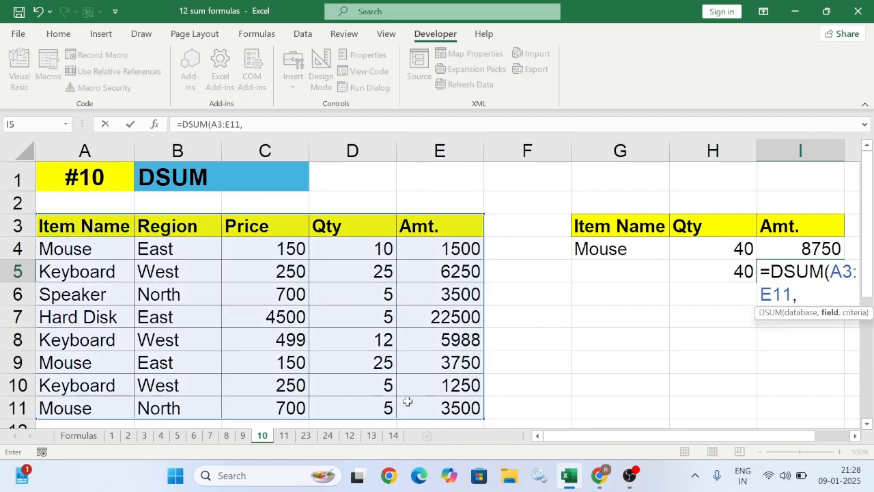
pyautogui.click(442, 231)
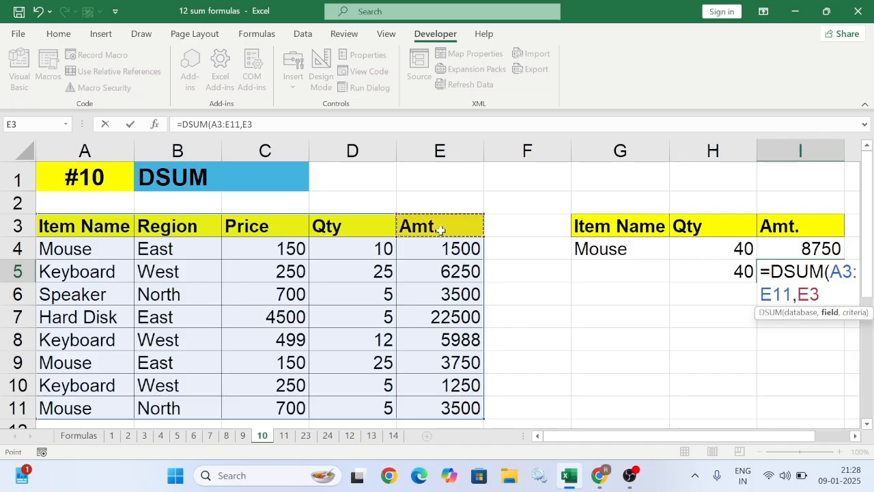
pyautogui.write(',')
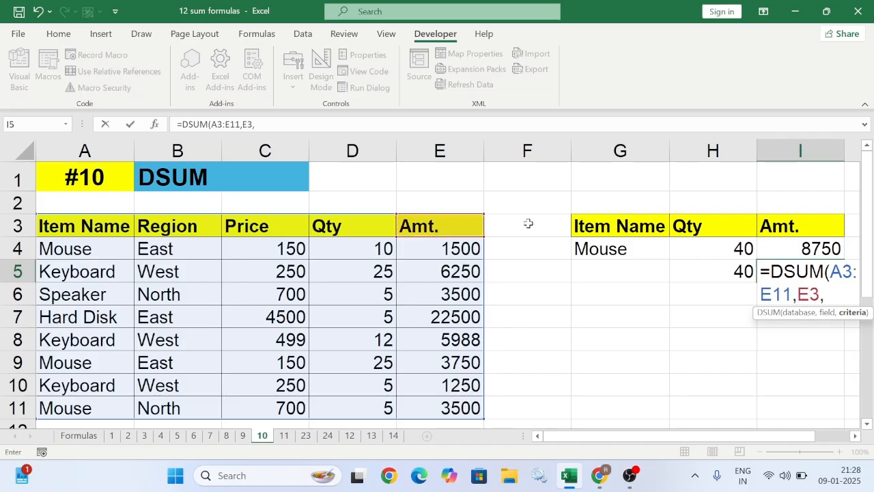
pyautogui.moveTo(584, 231); pyautogui.dragTo(587, 240)
pyautogui.press('Return')
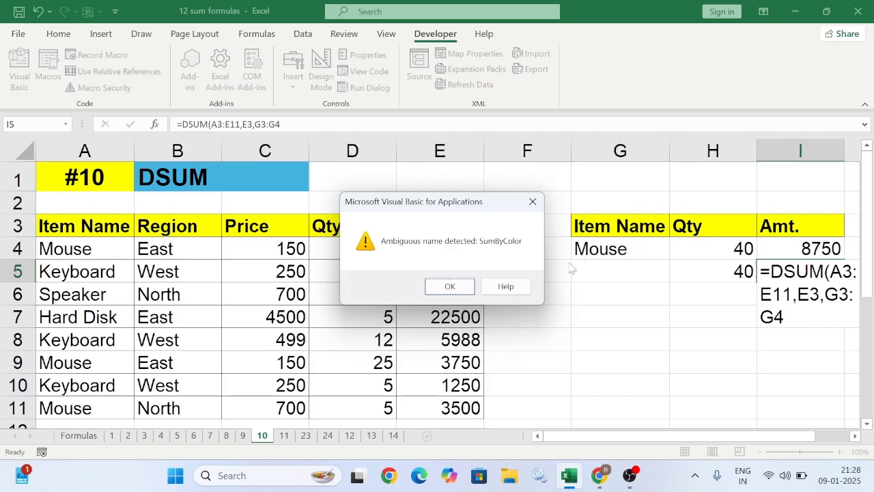
pyautogui.click(449, 287)
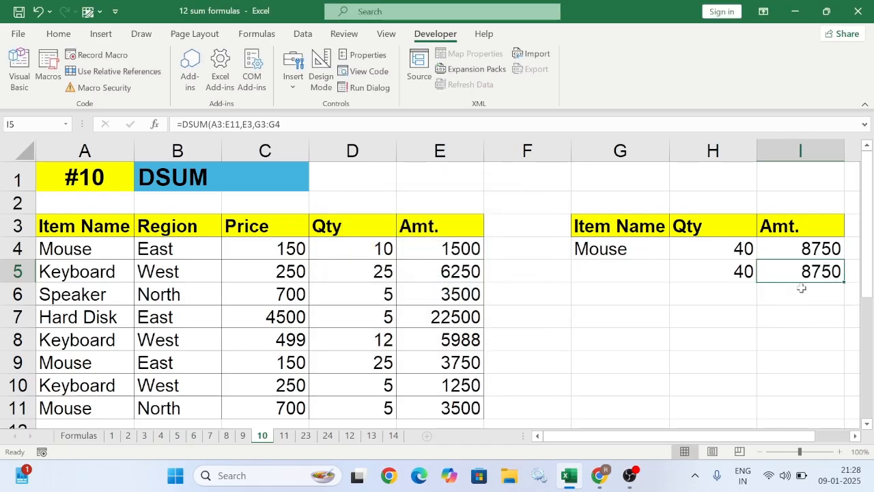
# Step: Change the DSUM criterion in G4 to Speaker by linking it to the item name with =A6
pyautogui.click(604, 254)
pyautogui.write('=')
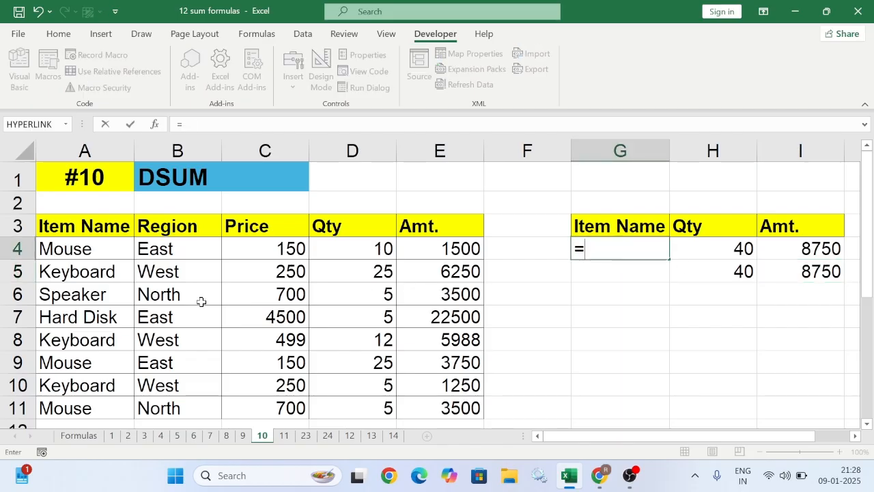
pyautogui.click(97, 292)
pyautogui.press('Return')
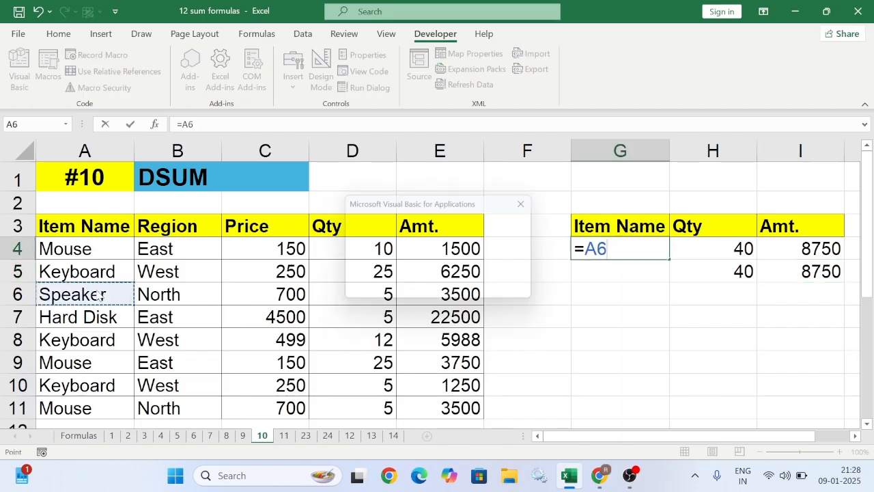
pyautogui.click(443, 288)
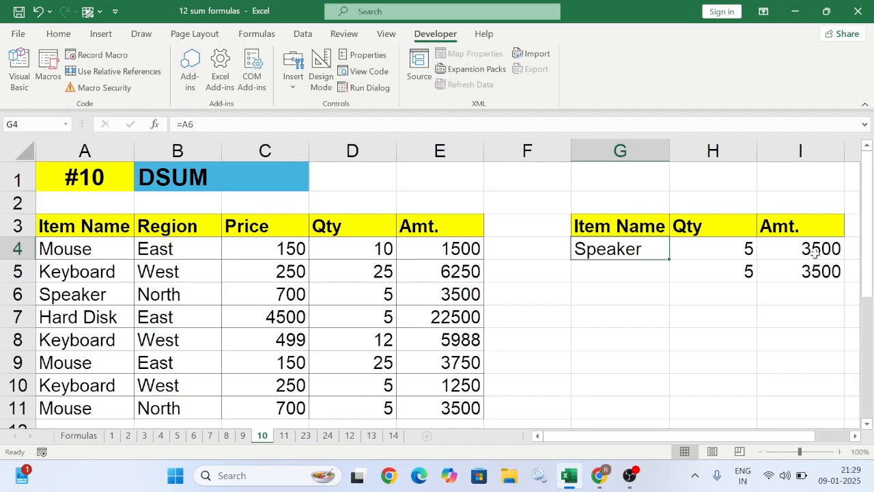
# Step: Check the formula list, open the Sum of Unique Values example on sheet 11, and examine the total formulas in B11 and C11
pyautogui.click(77, 435)
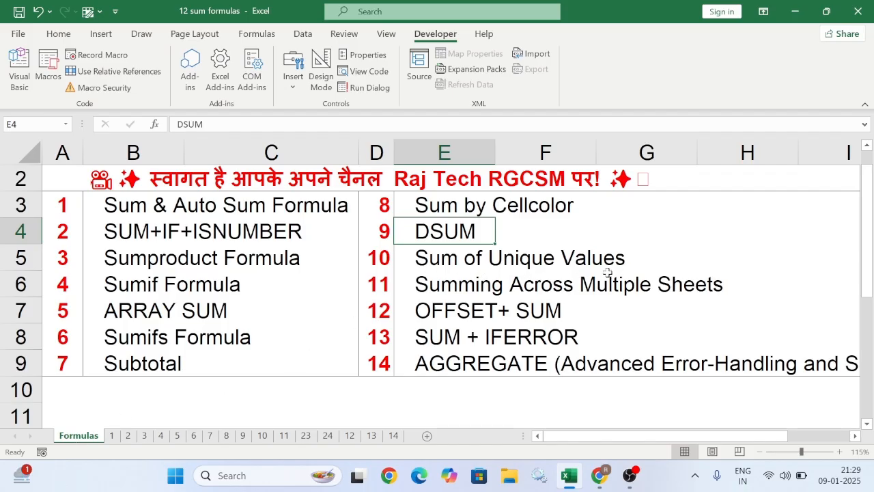
pyautogui.hotkey('ctrl', 'a')
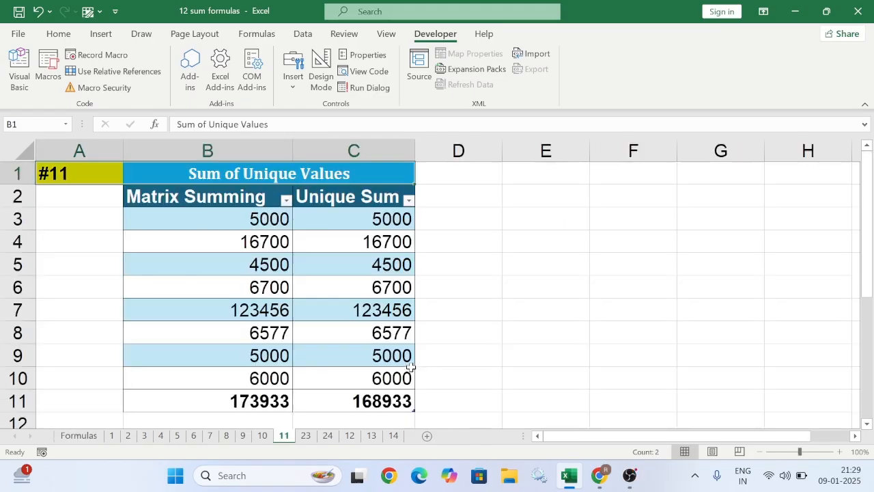
pyautogui.click(554, 315)
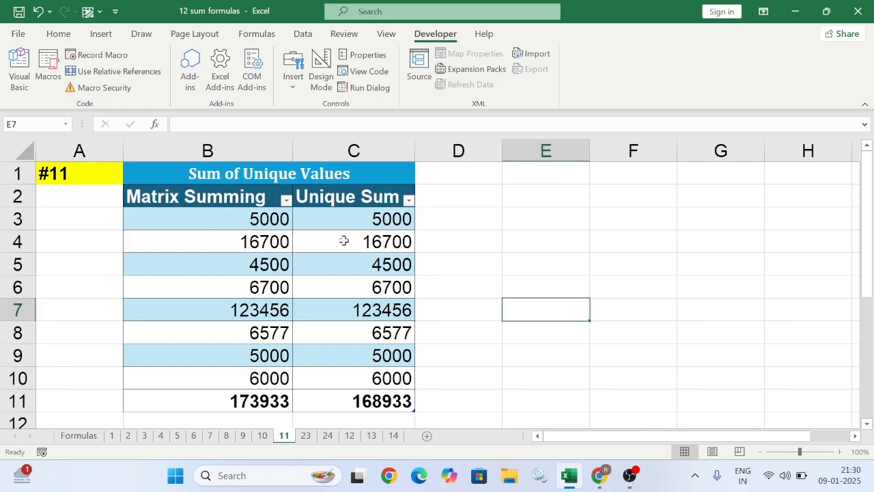
pyautogui.moveTo(248, 213); pyautogui.dragTo(242, 378)
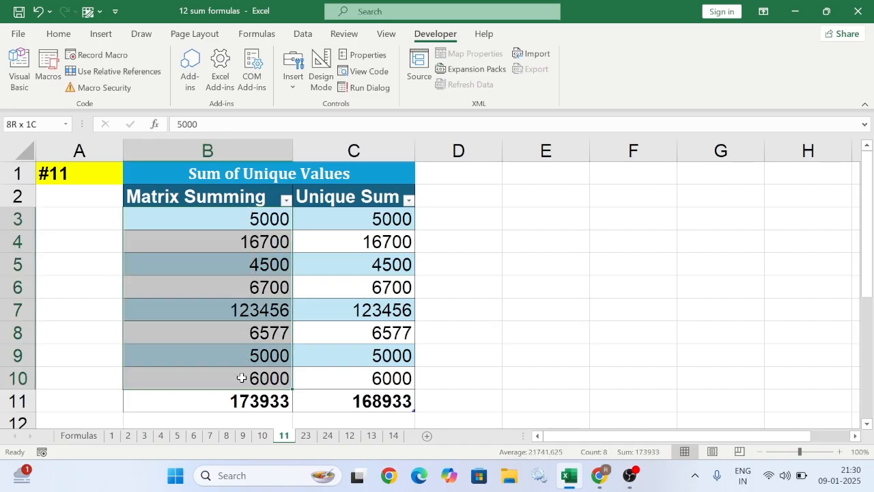
pyautogui.click(257, 403)
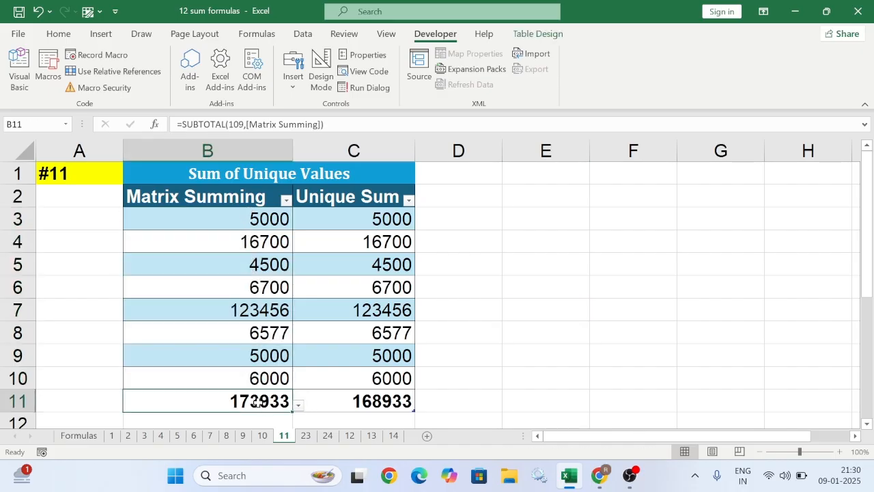
pyautogui.press('Delete')
pyautogui.hotkey('ctrl', 'z')
pyautogui.click(365, 401)
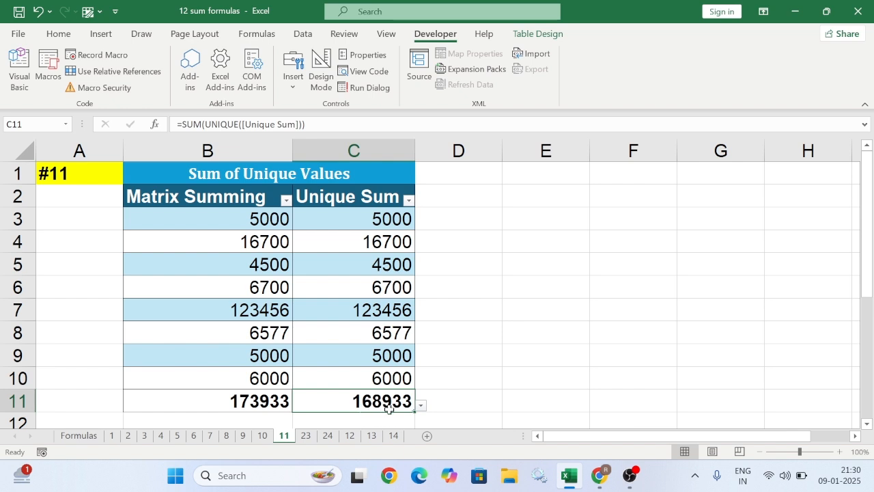
pyautogui.click(489, 375)
# Step: Total the Matrix Summing values in F2 with the formula =SUM(B3:B10)
pyautogui.click(656, 195)
pyautogui.write('=sum')
pyautogui.press('Tab')
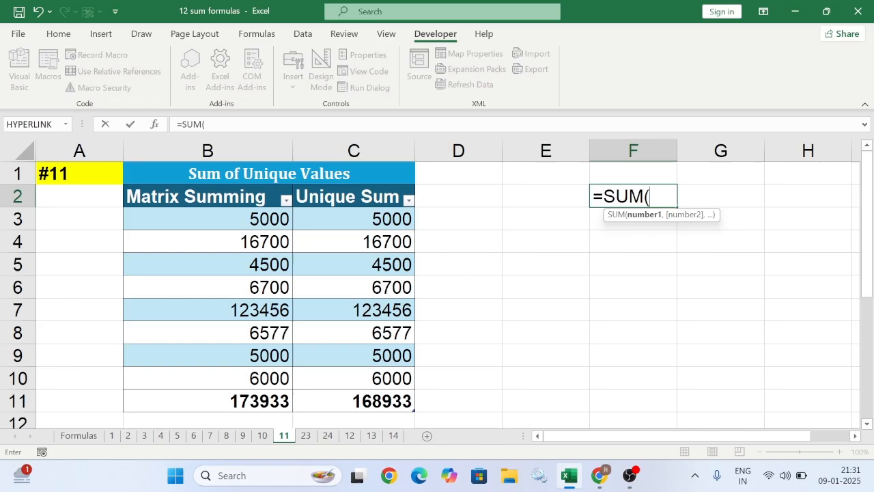
pyautogui.moveTo(214, 217); pyautogui.dragTo(238, 360)
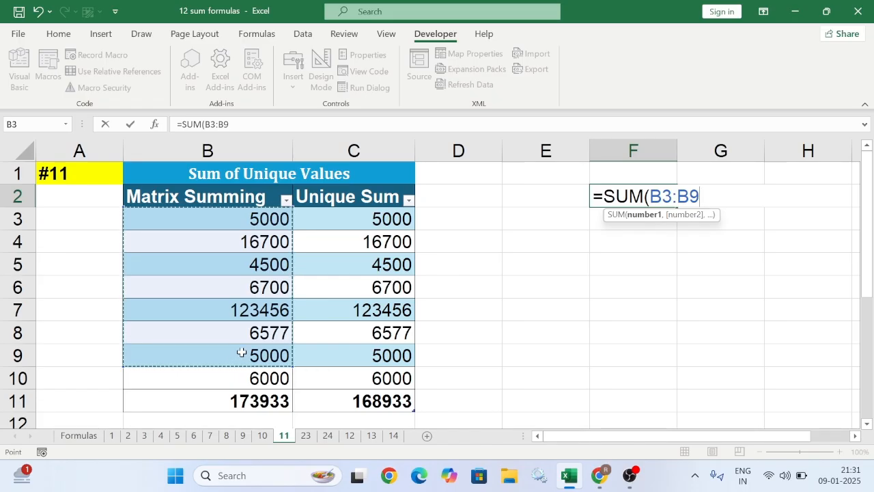
pyautogui.press('BackSpace')
pyautogui.write('10')
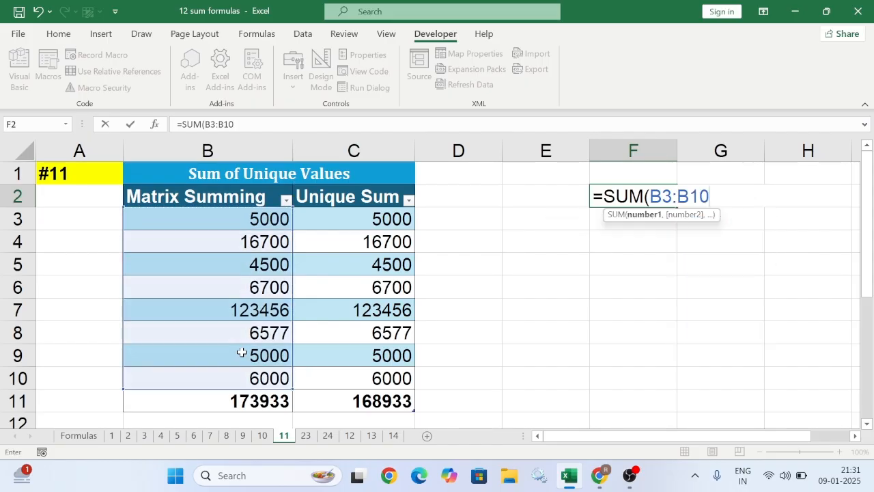
pyautogui.press('Return')
# Step: Total only the distinct Unique Sum values in F3 with the formula =SUM(UNIQUE(C3:C10))
pyautogui.write('=s')
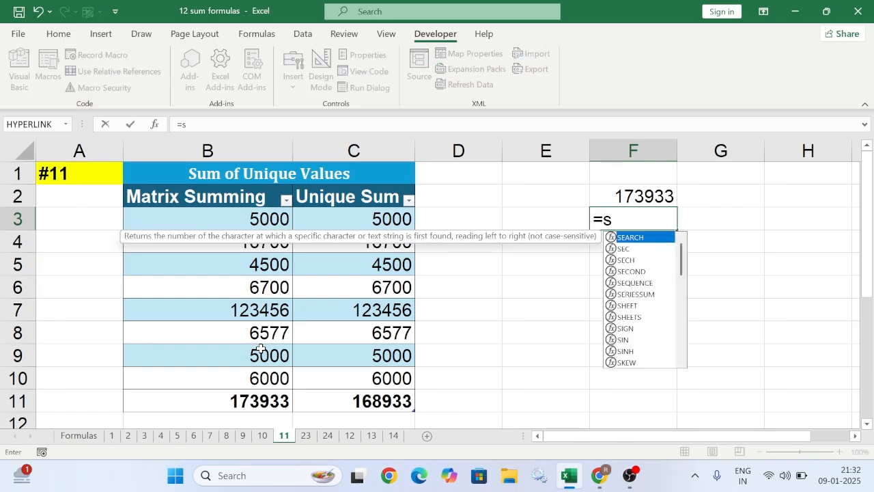
pyautogui.press('BackSpace')
pyautogui.write('sum')
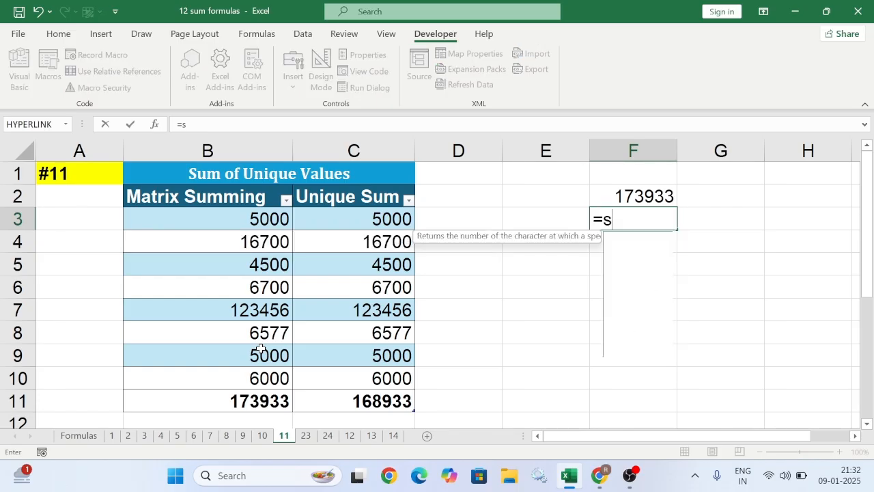
pyautogui.press('Tab')
pyautogui.write('un')
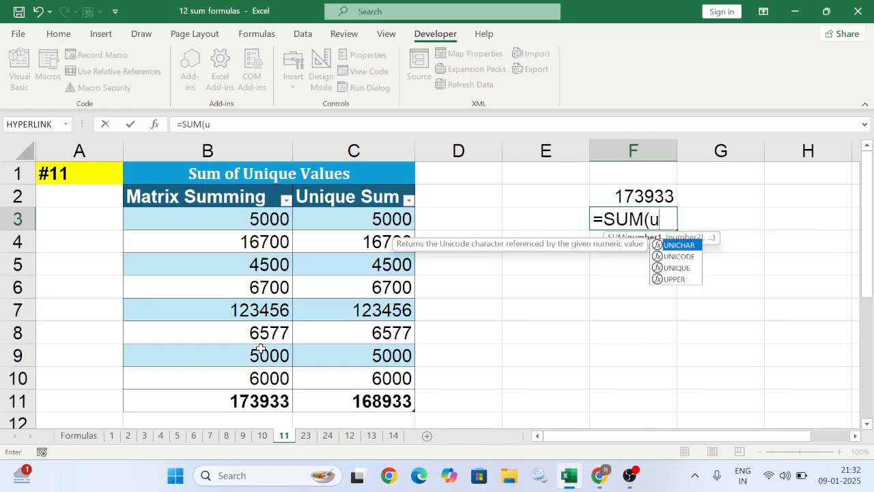
pyautogui.press('Down')
pyautogui.press('Down')
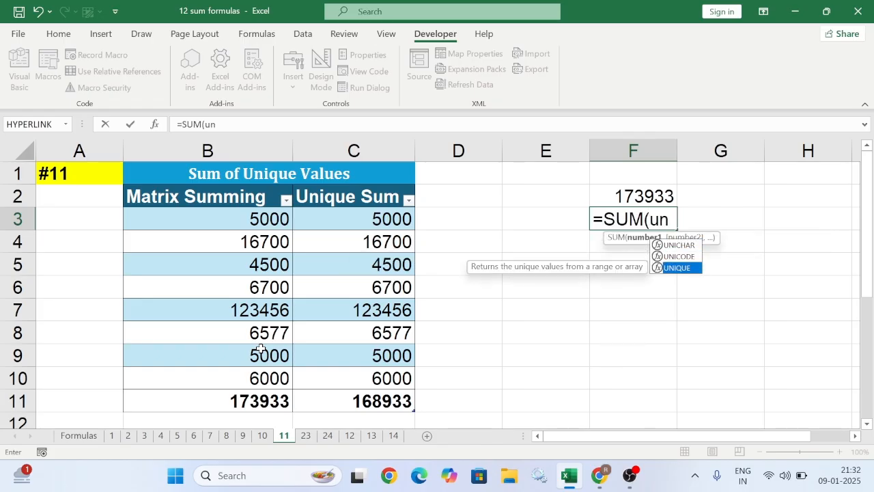
pyautogui.press('Tab')
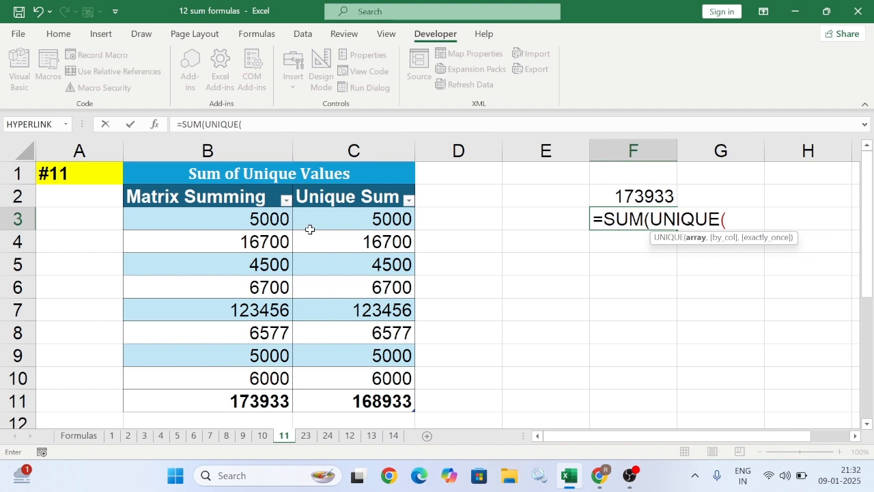
pyautogui.click(327, 222)
pyautogui.moveTo(327, 222); pyautogui.dragTo(328, 355)
pyautogui.press('BackSpace')
pyautogui.write('10')
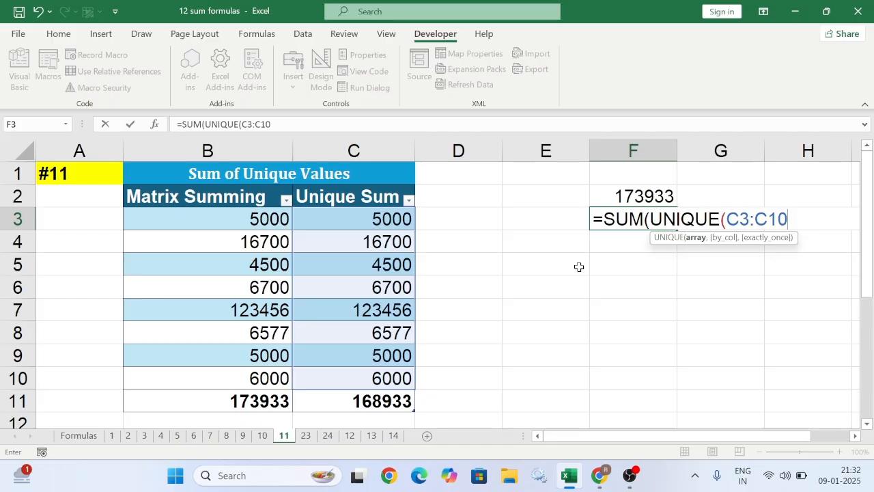
pyautogui.press('Return')
pyautogui.press('Return')
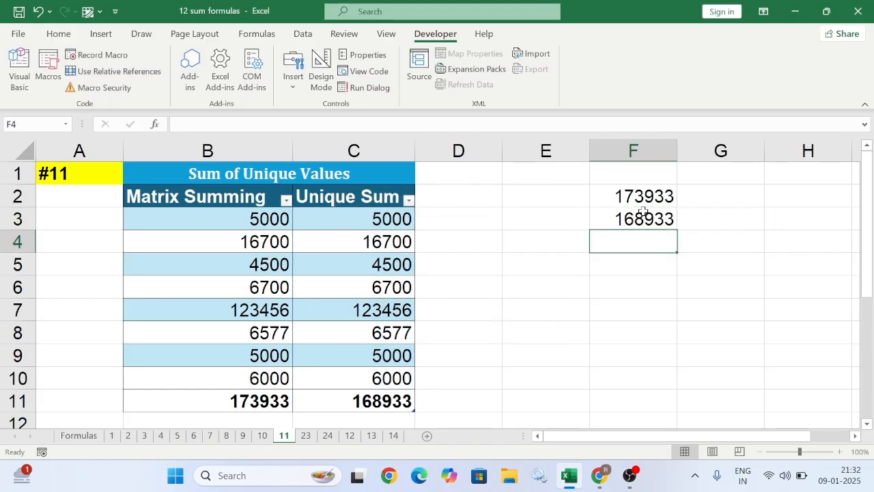
# Step: Calculate the difference between the two totals in G2 with =F2-F3, and compare it with the entries in C3 and C9
pyautogui.click(715, 199)
pyautogui.write('=')
pyautogui.click(655, 198)
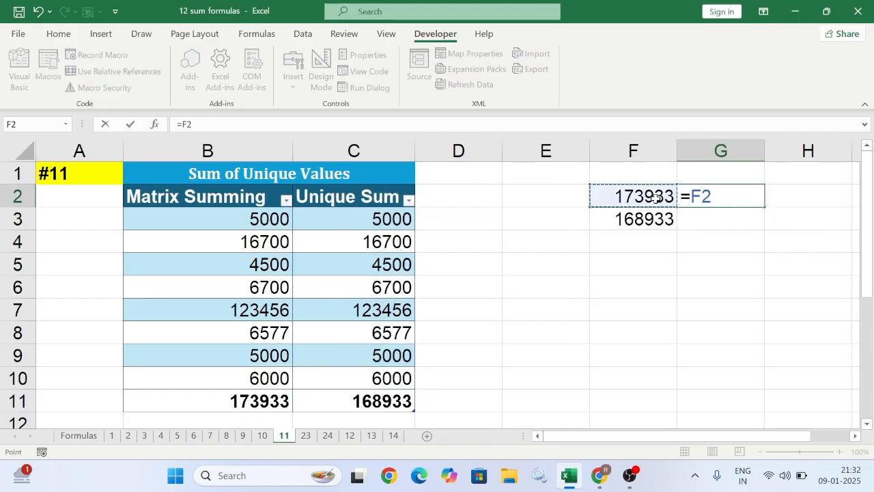
pyautogui.write('-')
pyautogui.click(660, 220)
pyautogui.press('Return')
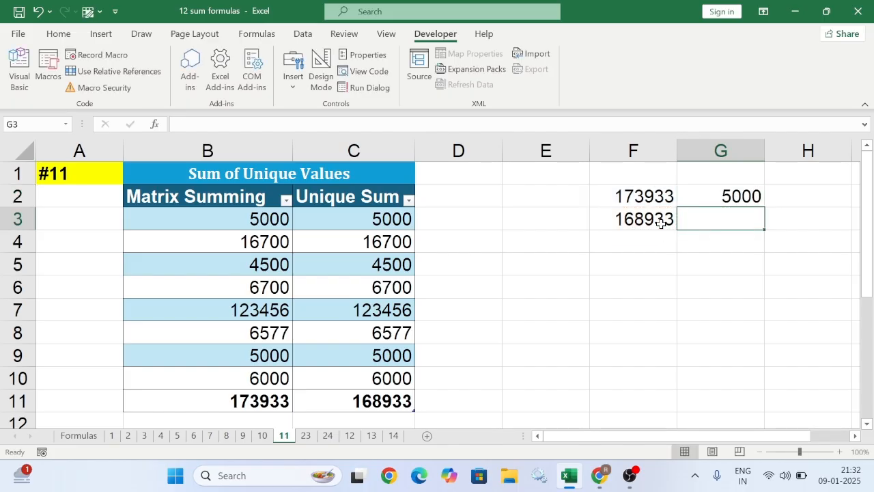
pyautogui.click(733, 196)
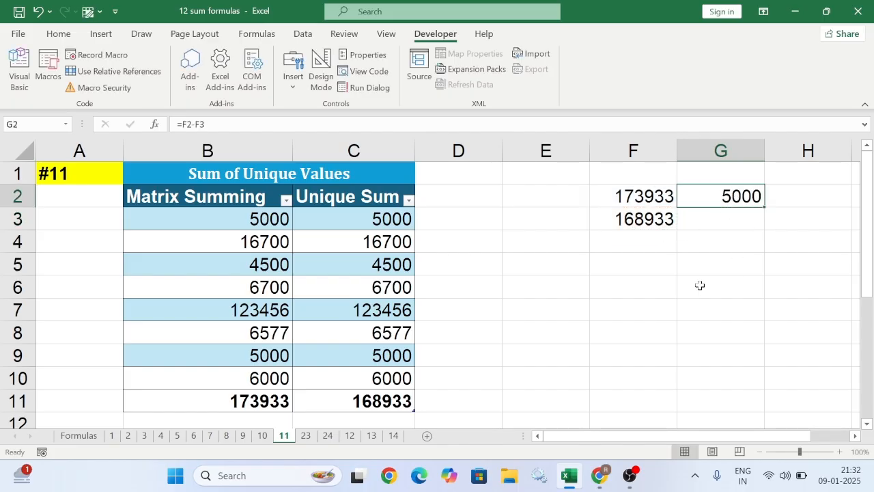
pyautogui.click(401, 220)
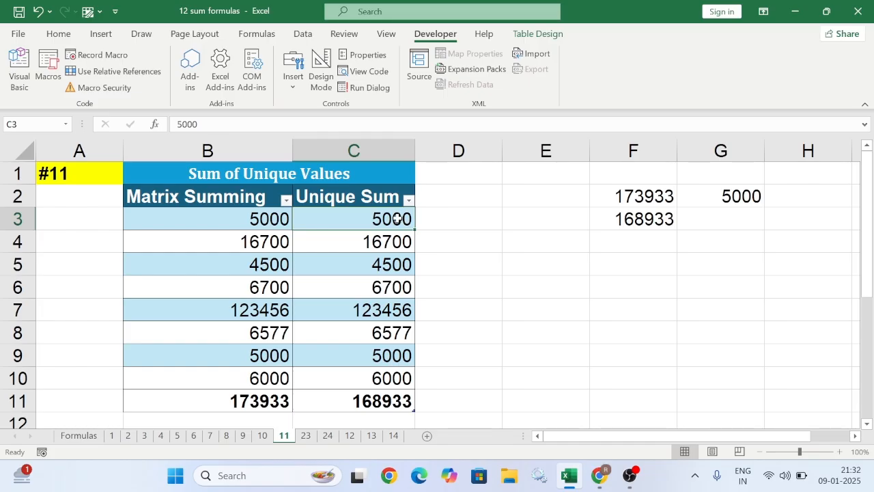
pyautogui.click(390, 358)
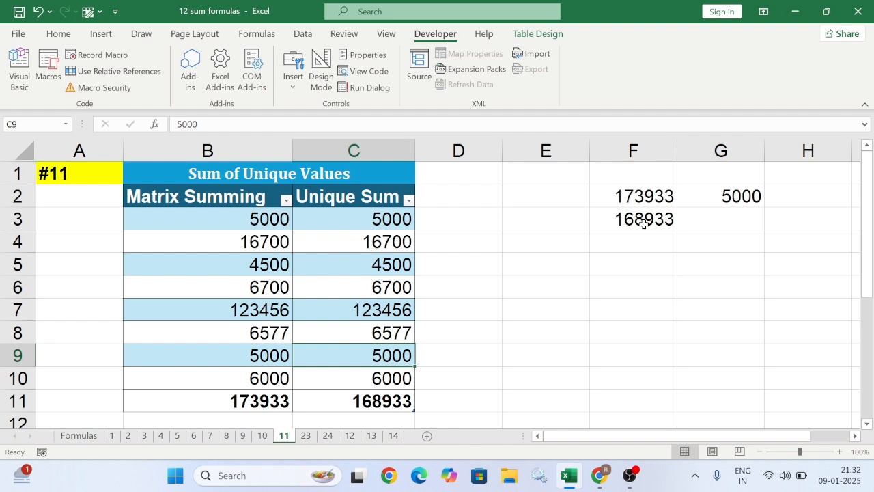
# Step: Clear the practice formulas from the range F2:H5
pyautogui.moveTo(634, 194); pyautogui.dragTo(772, 255)
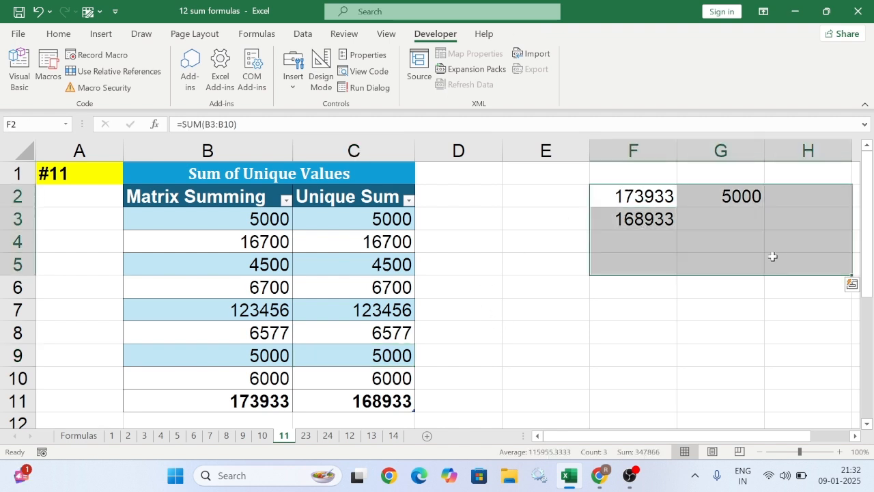
pyautogui.press('Delete')
pyautogui.click(478, 291)
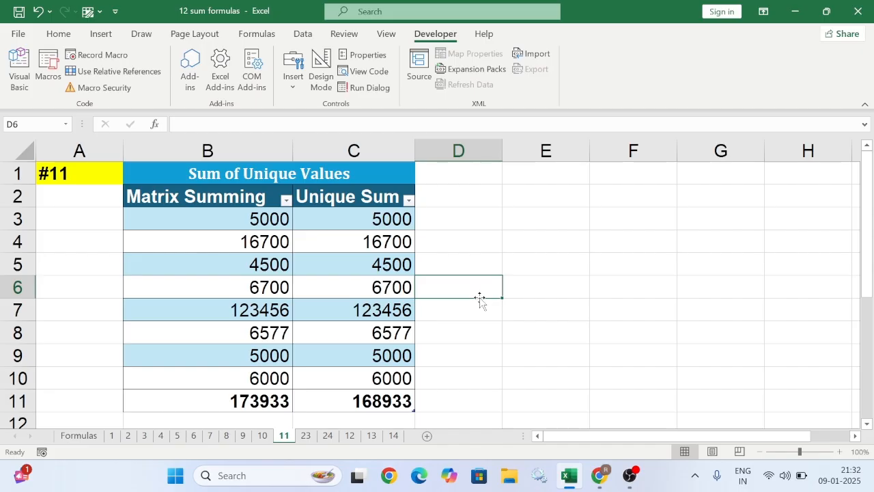
# Step: Enter the formula =SUM(UNIQUE([Unique Sum])) in D8 and undo its automatic fill through the rest of the column
pyautogui.scroll(-1, 341, 371)
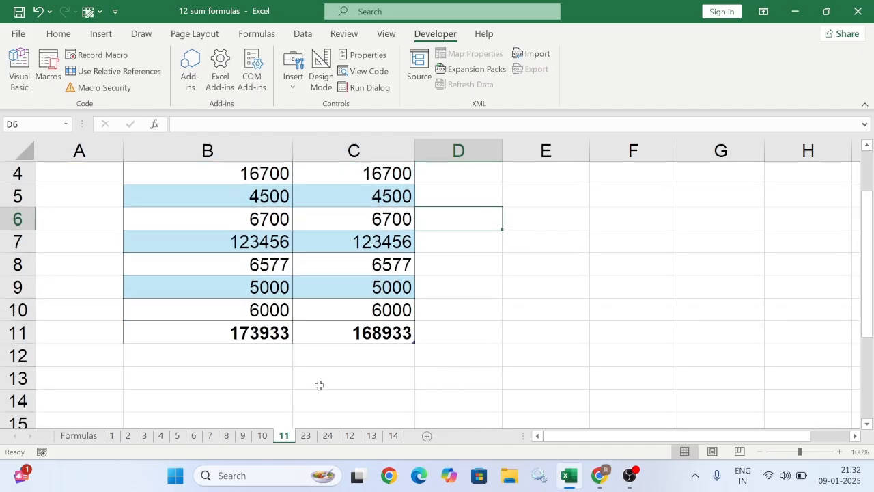
pyautogui.scroll(1, 457, 355)
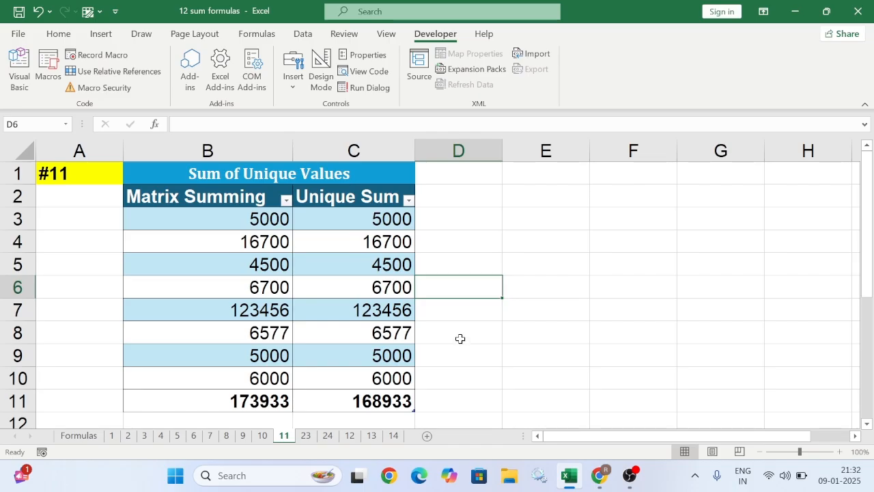
pyautogui.click(470, 335)
pyautogui.write('=')
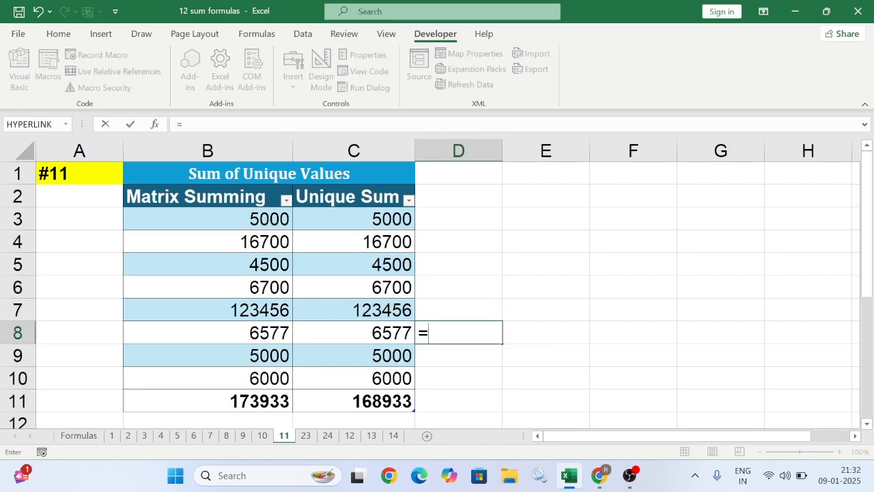
pyautogui.write('sum')
pyautogui.press('Tab')
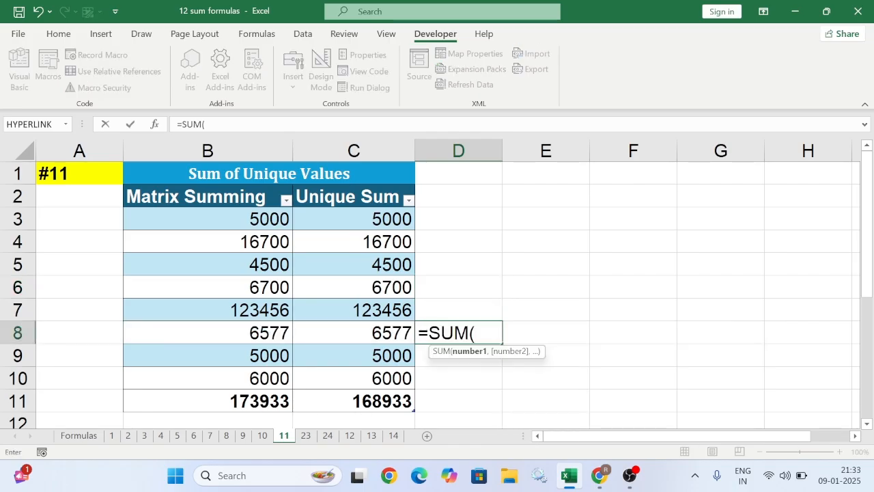
pyautogui.write('un')
pyautogui.press('Down')
pyautogui.press('Down')
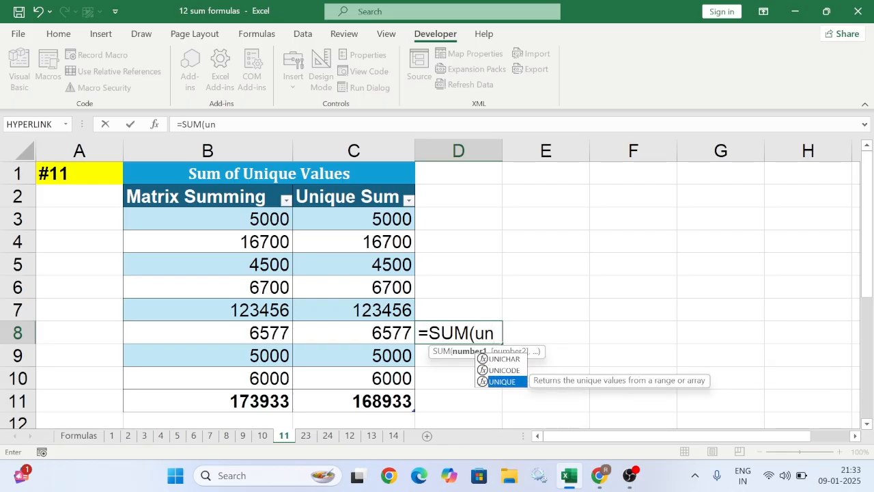
pyautogui.press('Tab')
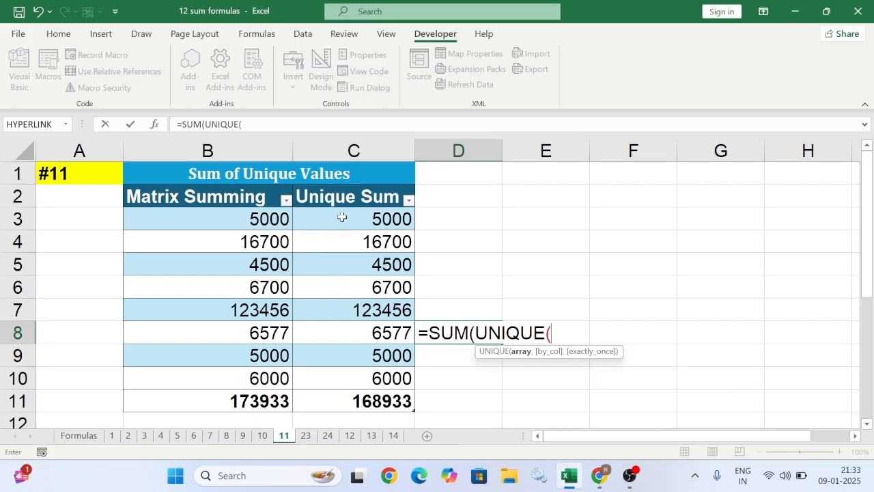
pyautogui.moveTo(343, 216); pyautogui.dragTo(355, 371)
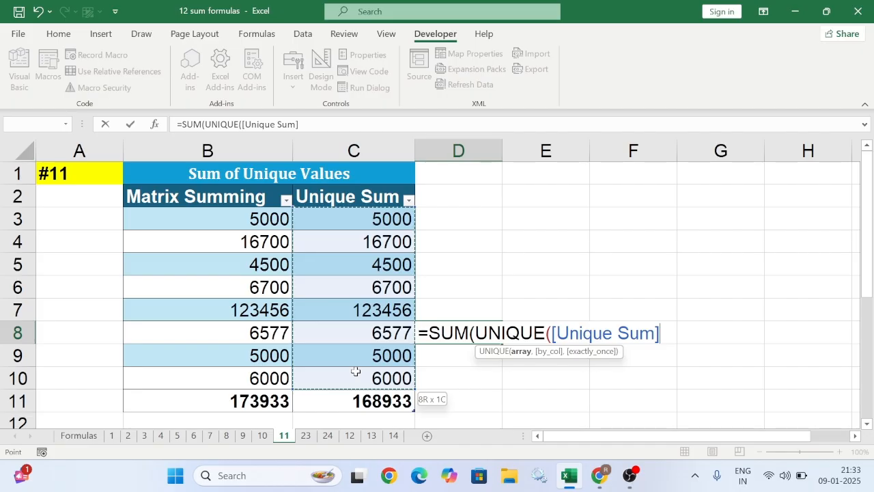
pyautogui.press('Return')
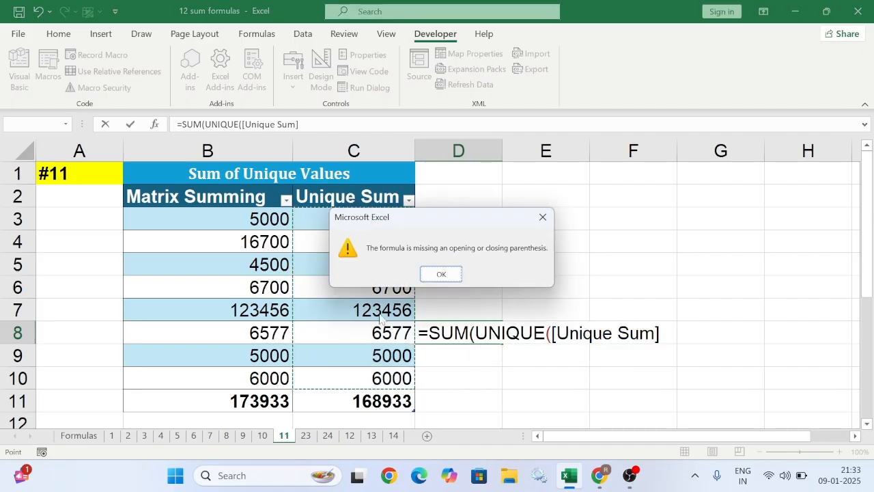
pyautogui.click(443, 273)
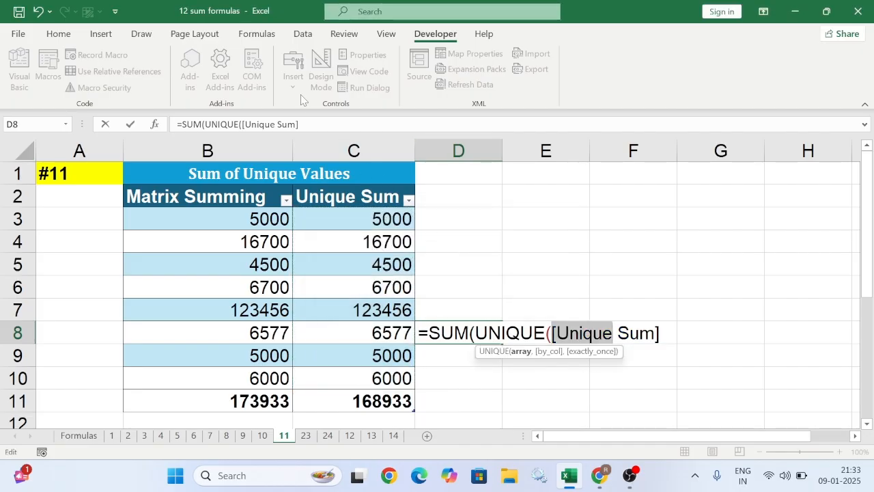
pyautogui.click(300, 124)
pyautogui.write('))')
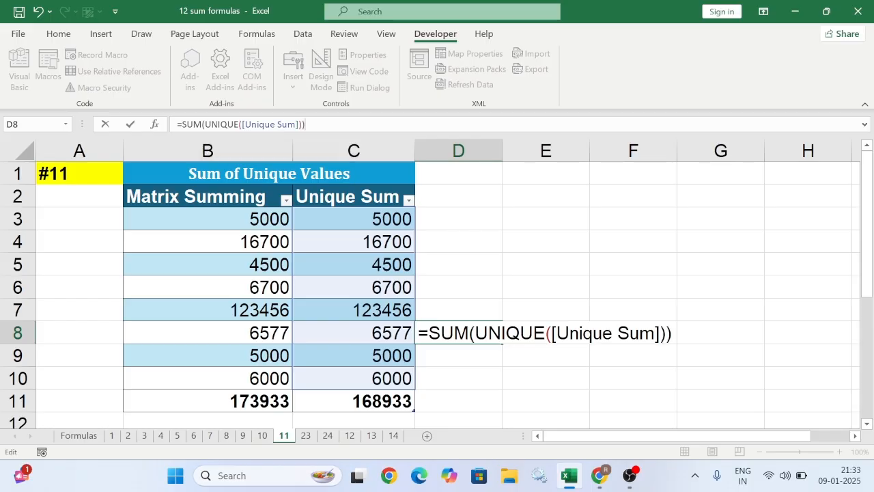
pyautogui.press('Return')
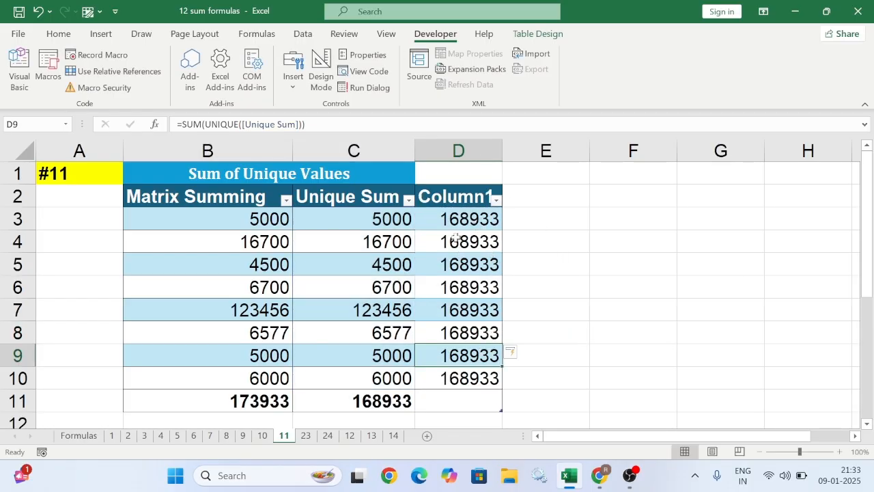
pyautogui.hotkey('ctrl', 'z')
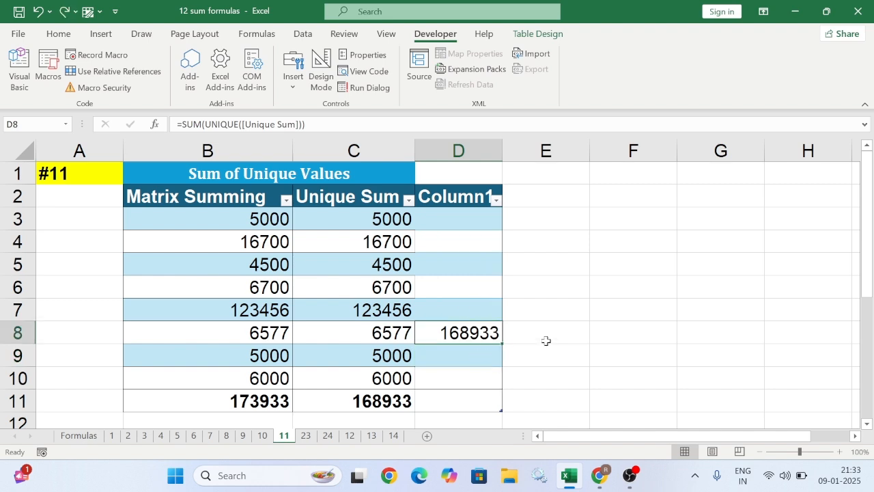
pyautogui.click(613, 314)
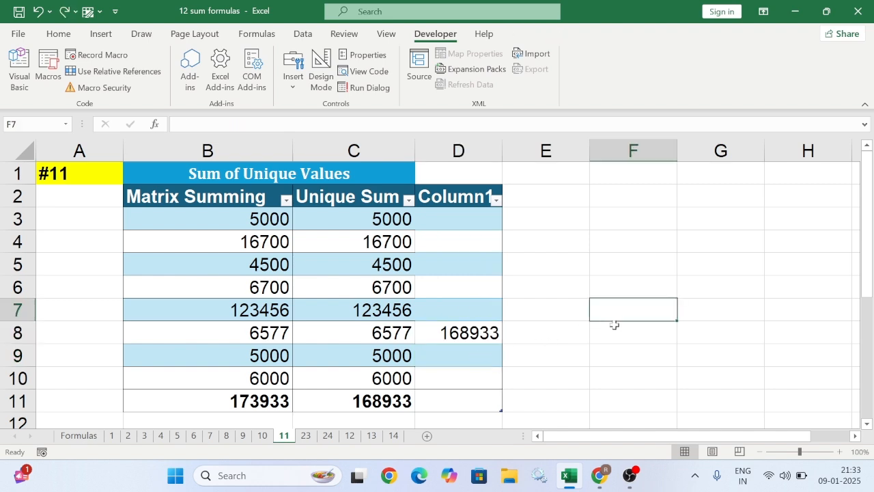
# Step: Check the formula list, then examine the monthly figures of Data 2023 on sheet 23 and Data 2024 on sheet 24
pyautogui.click(69, 437)
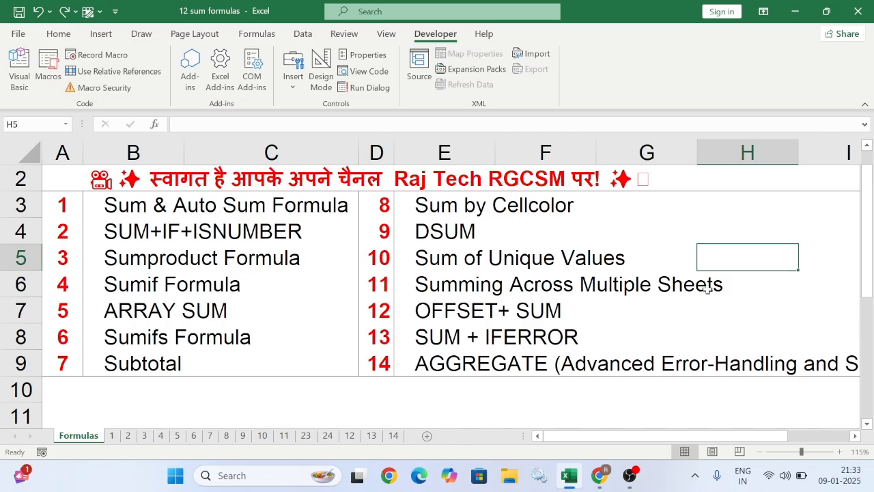
pyautogui.click(305, 437)
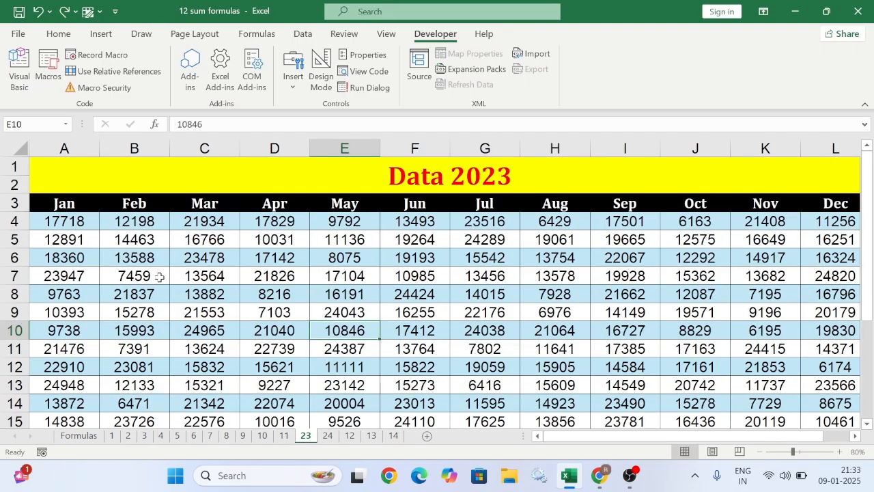
pyautogui.click(333, 436)
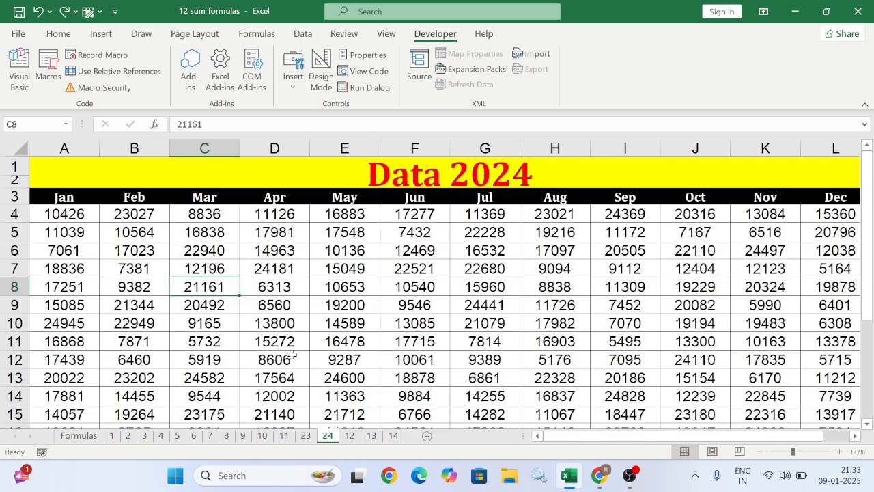
pyautogui.click(306, 435)
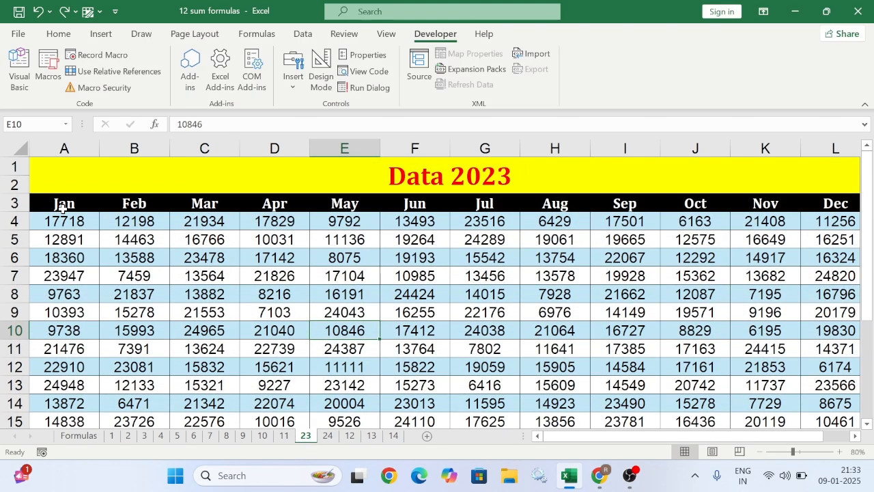
pyautogui.click(328, 438)
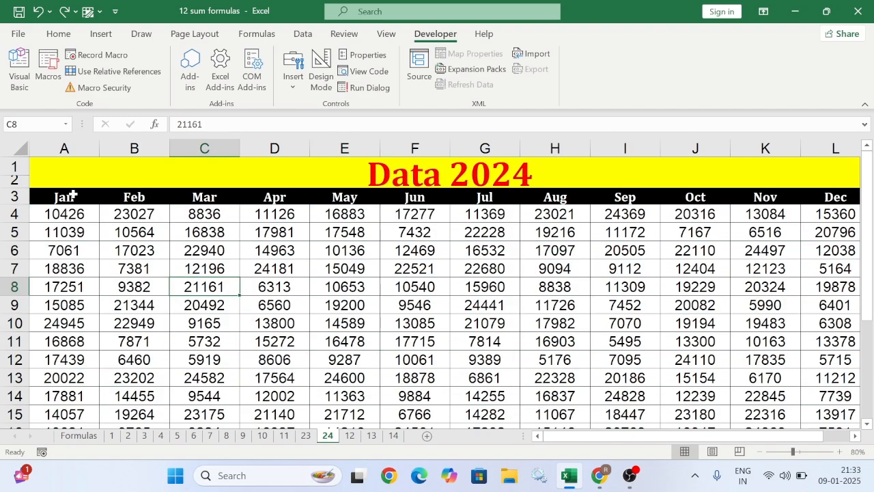
pyautogui.scroll(-1, 66, 319)
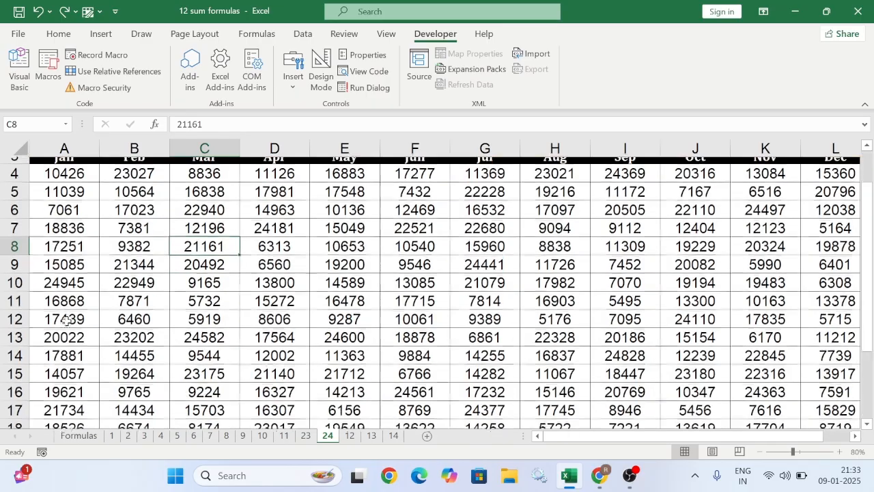
# Step: On sheet 12, enter =SUM('23:24'!A4:A22) in B5 to total January across sheets 23 and 24, accepting the suggested formula correction
pyautogui.click(349, 436)
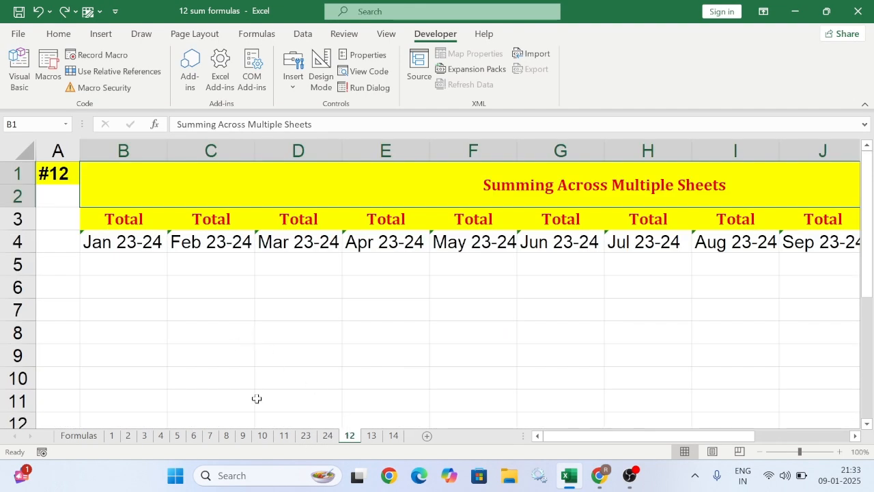
pyautogui.click(120, 270)
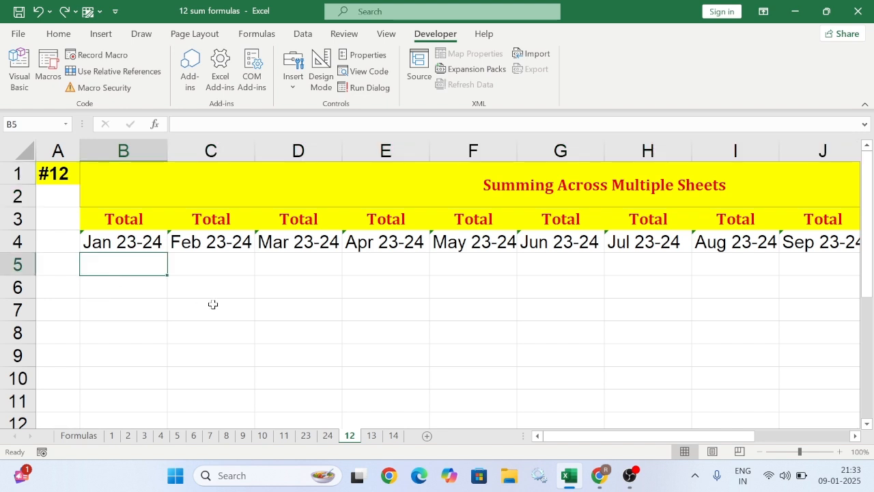
pyautogui.write('=sum')
pyautogui.press('Tab')
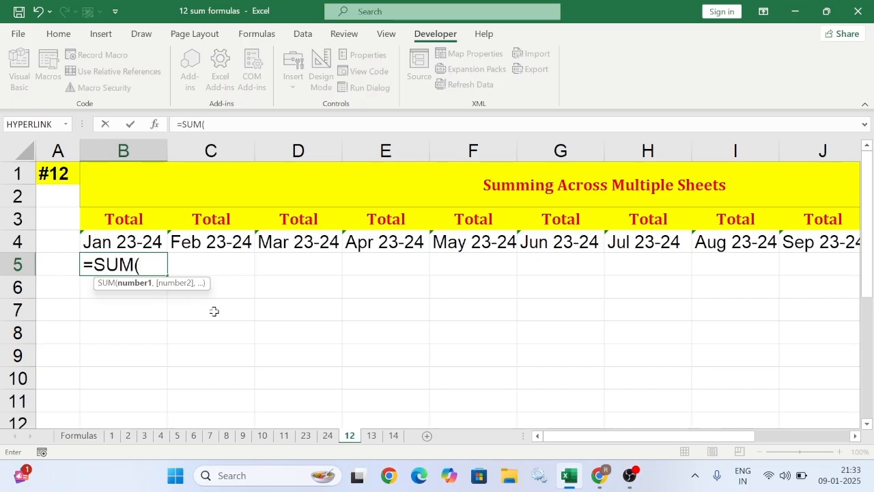
pyautogui.write('23')
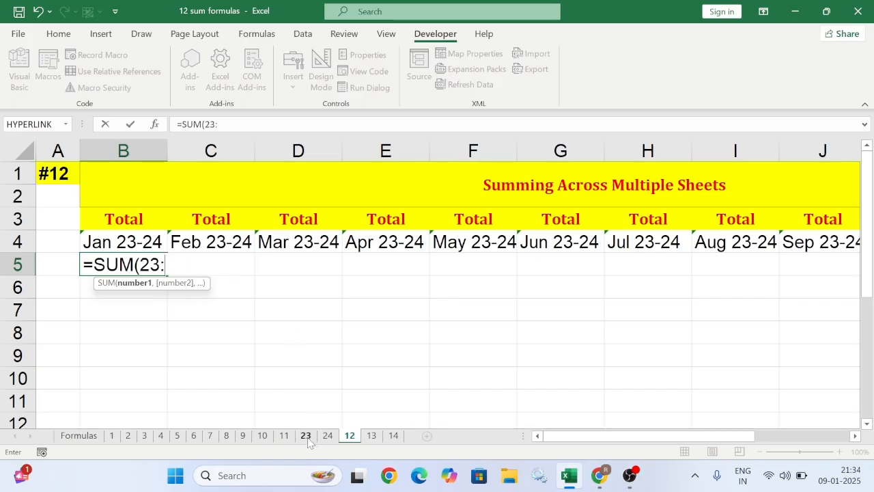
pyautogui.write(':24 !')
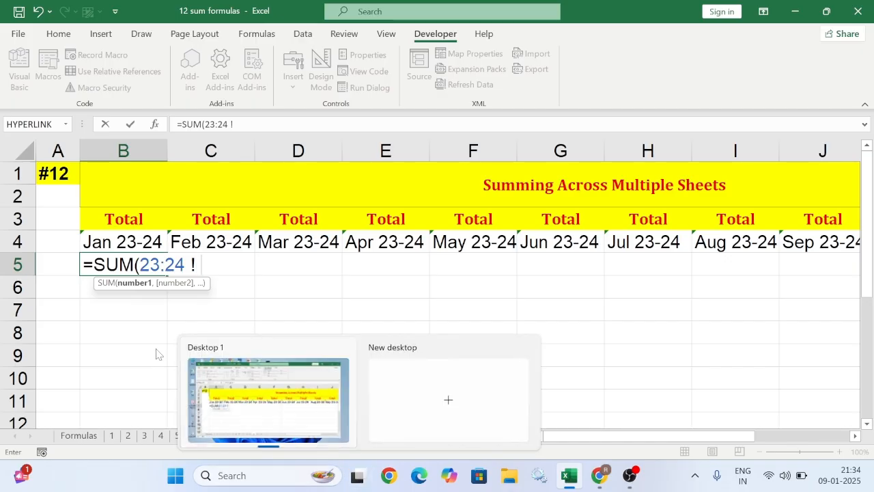
pyautogui.click(305, 435)
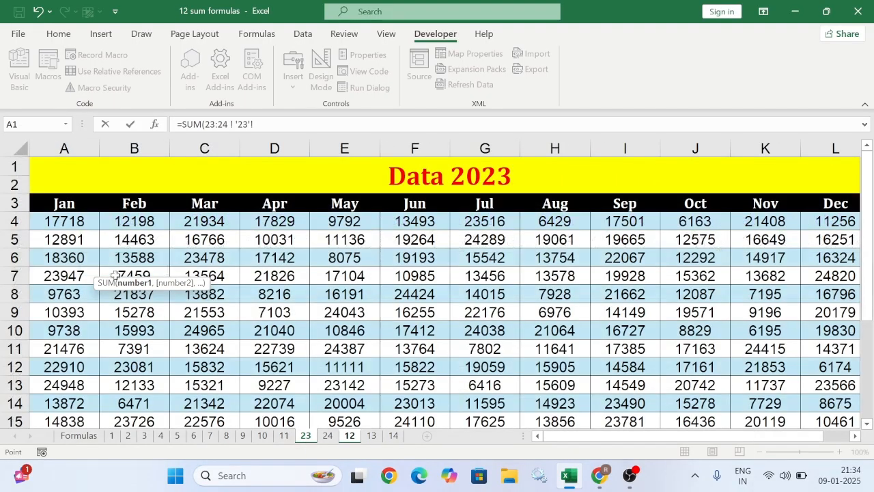
pyautogui.scroll(-4, 58, 228)
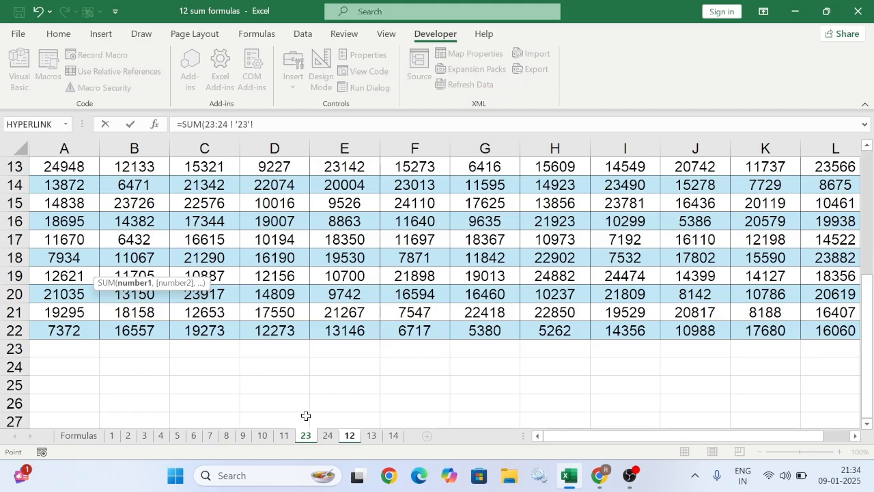
pyautogui.click(254, 125)
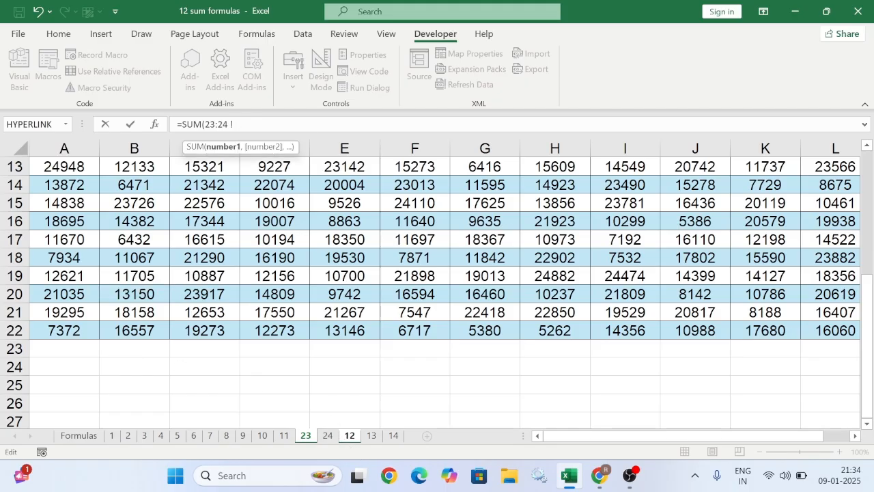
pyautogui.write('4:a22)')
pyautogui.press('Return')
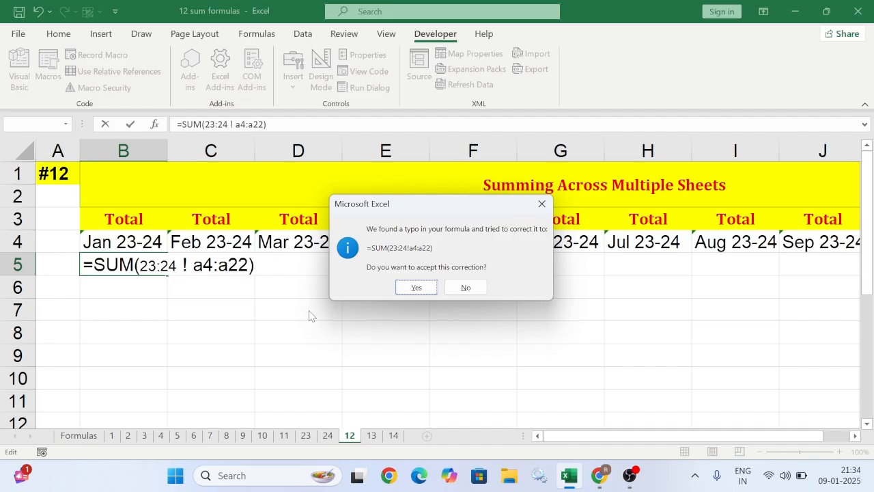
pyautogui.click(410, 288)
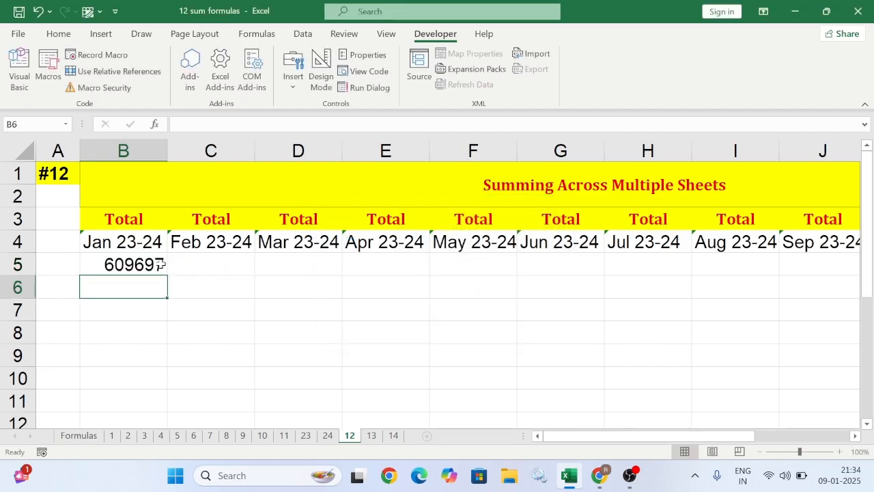
# Step: Fill the January total formula from B5 across to December in M5, and check the formulas in B5, C5 and D5
pyautogui.click(130, 258)
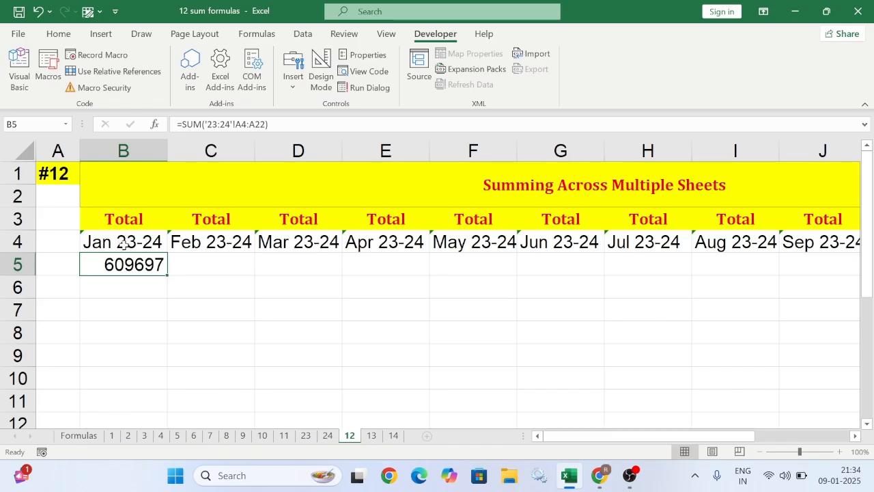
pyautogui.moveTo(168, 275); pyautogui.dragTo(738, 258)
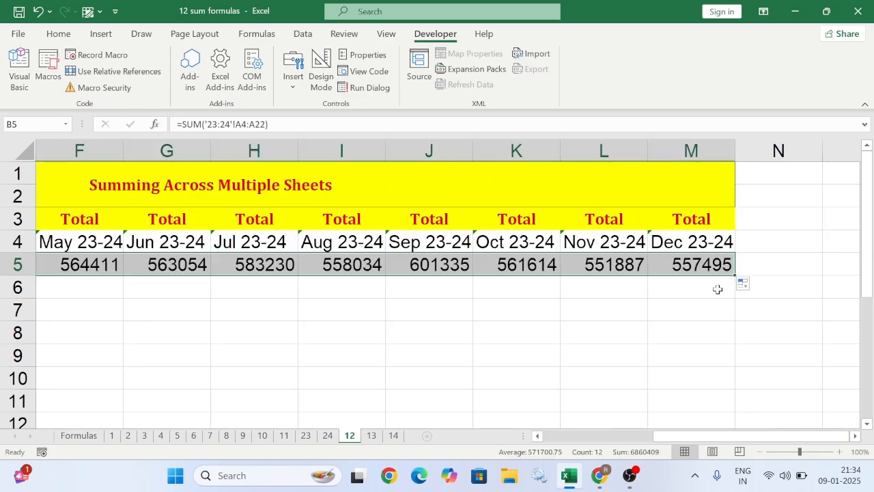
pyautogui.moveTo(718, 435); pyautogui.dragTo(683, 418)
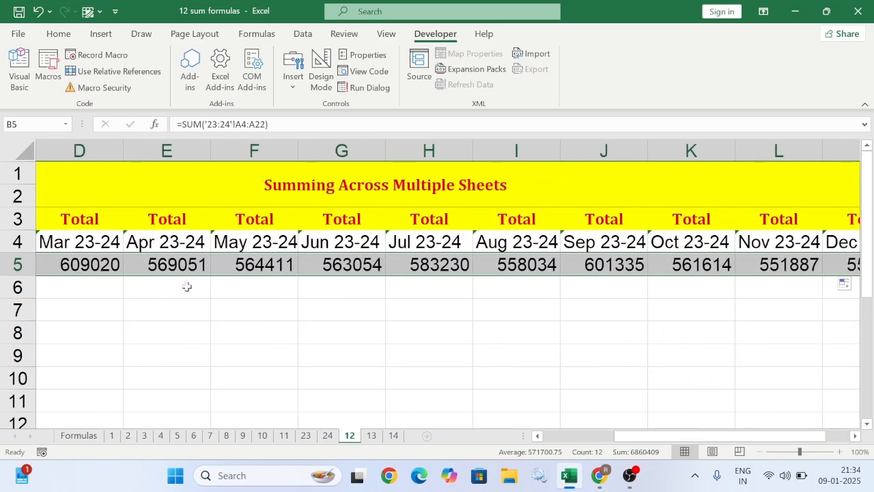
pyautogui.click(103, 265)
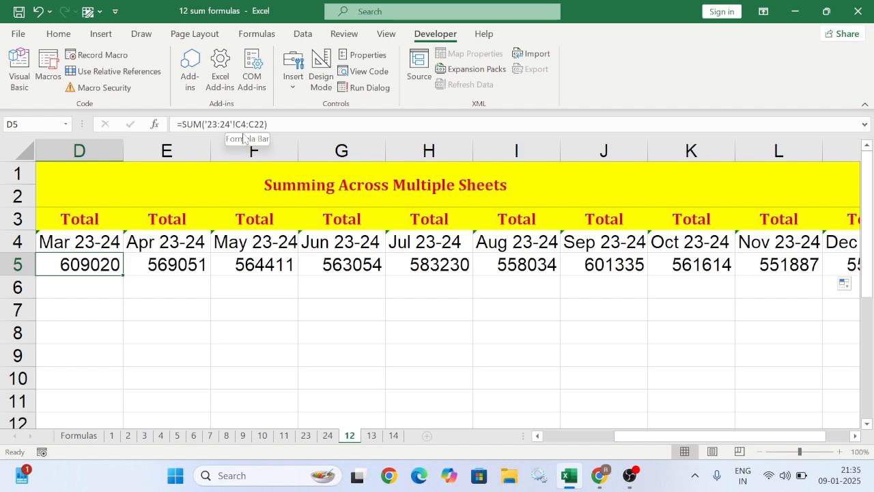
pyautogui.moveTo(710, 438); pyautogui.dragTo(601, 438)
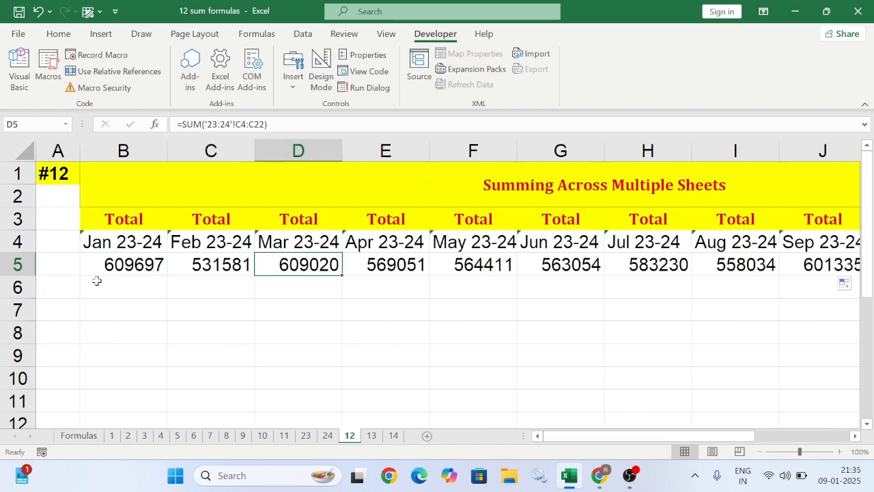
pyautogui.click(122, 263)
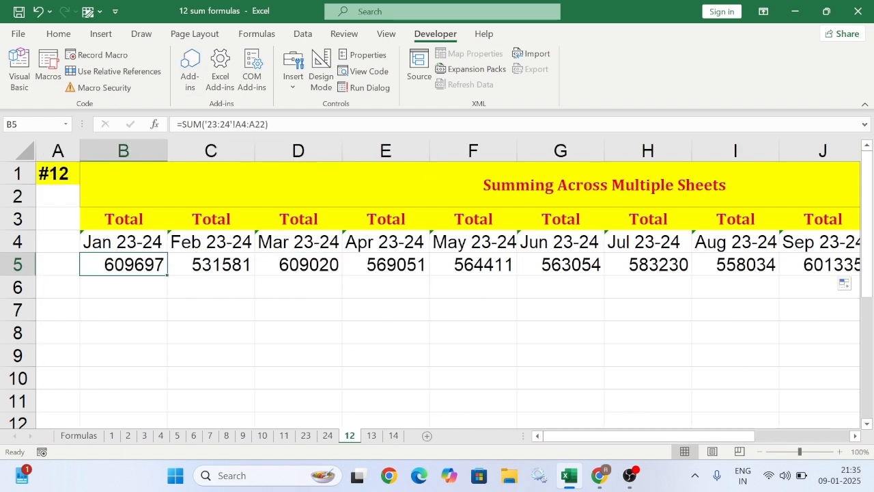
pyautogui.click(222, 263)
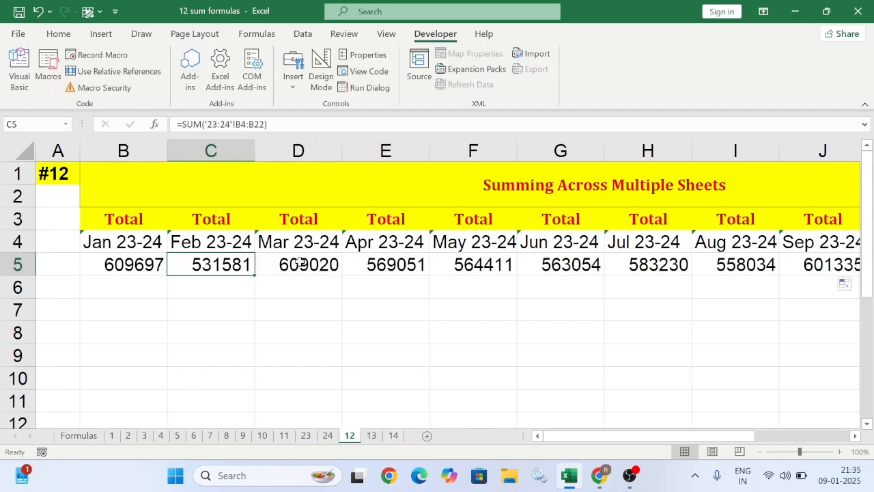
pyautogui.press('Right')
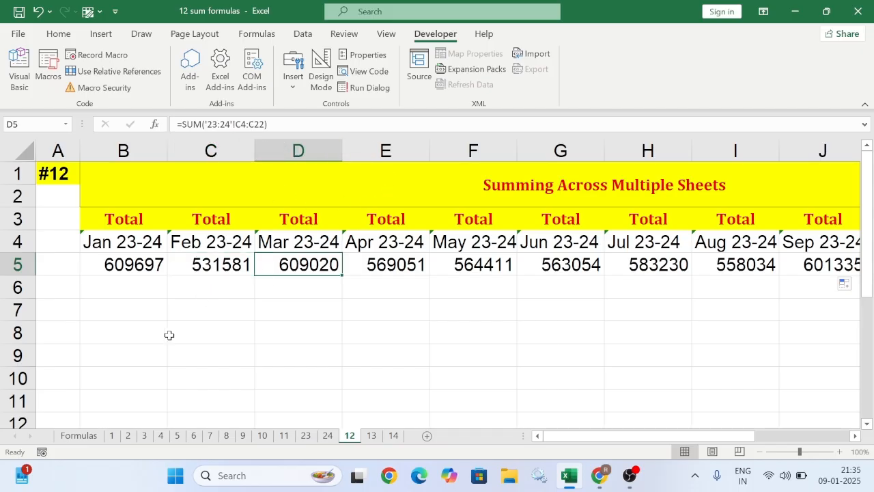
# Step: Check the formula list, then clear the existing Sales total from B9 on sheet 13
pyautogui.click(78, 436)
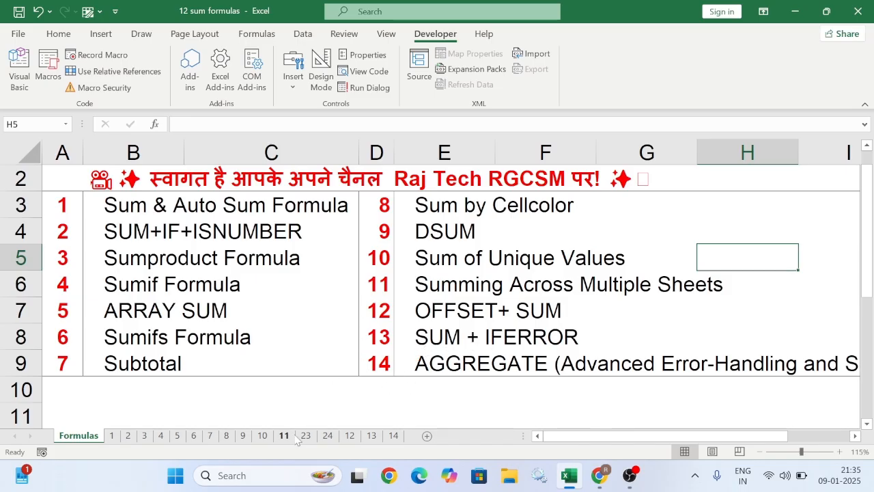
pyautogui.click(371, 437)
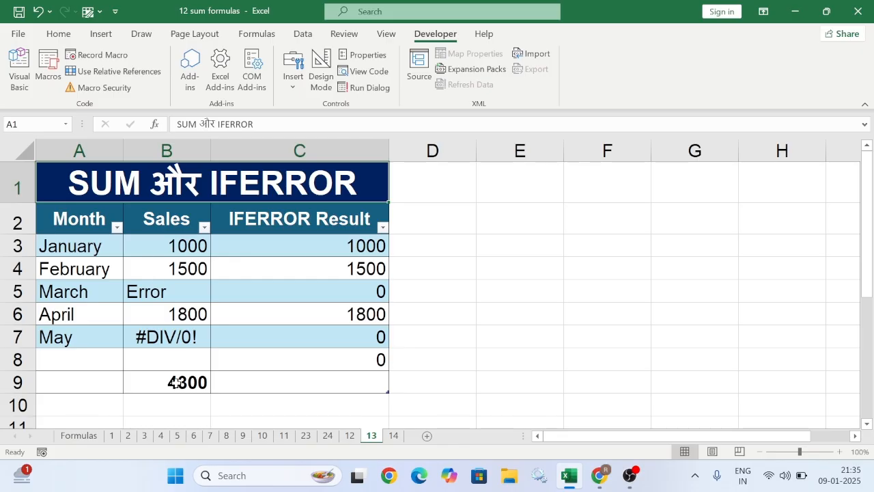
pyautogui.click(166, 247)
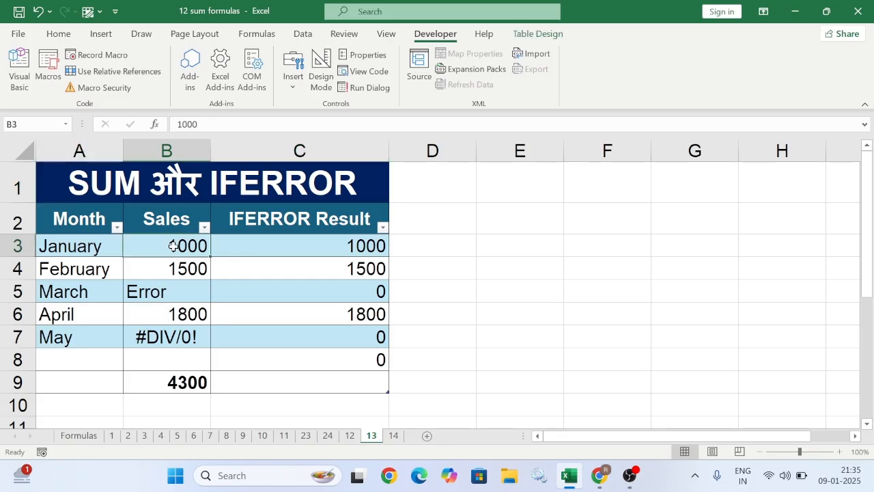
pyautogui.click(179, 382)
pyautogui.press('Delete')
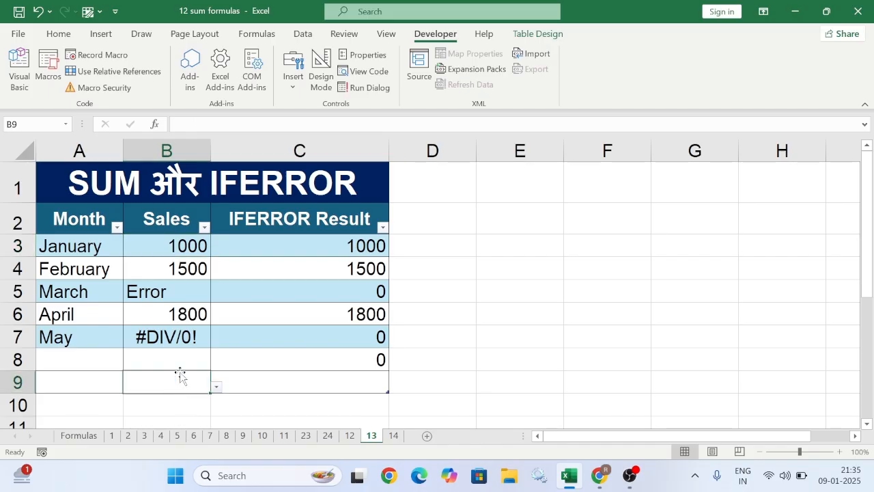
pyautogui.click(222, 404)
pyautogui.click(174, 360)
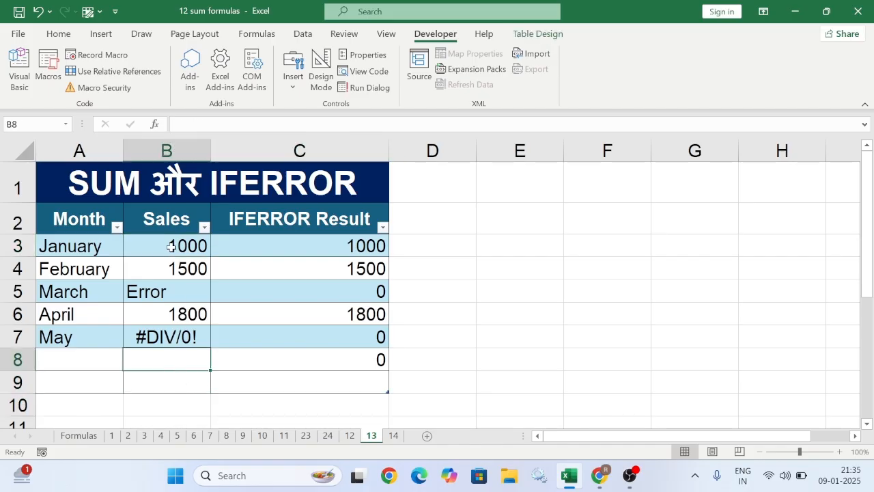
# Step: Total the Sales column range B3:B8 with AutoSum
pyautogui.moveTo(170, 246); pyautogui.dragTo(201, 366)
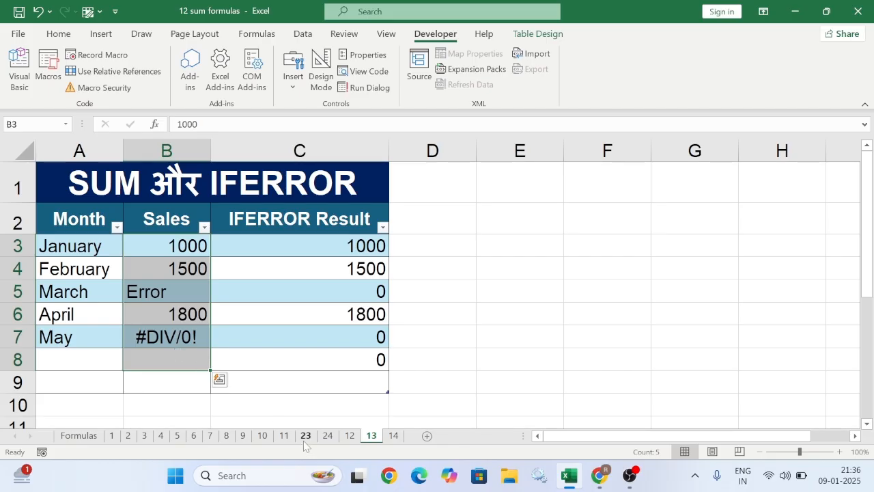
pyautogui.click(62, 34)
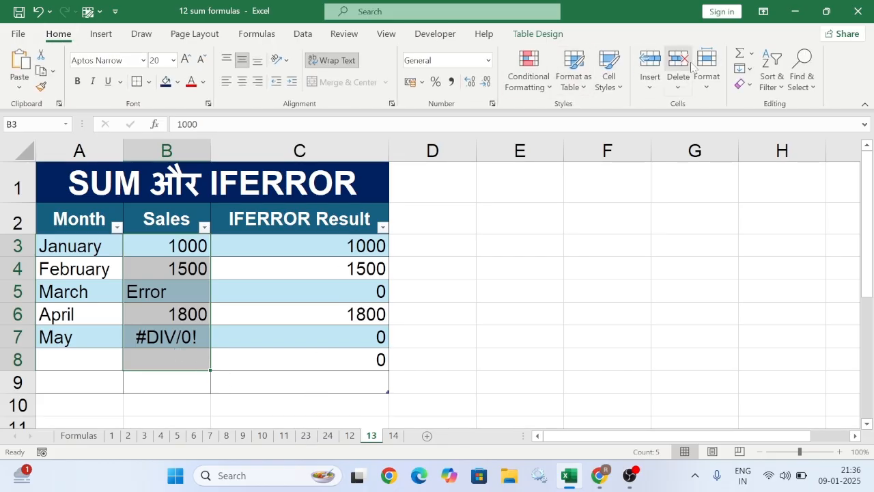
pyautogui.click(739, 53)
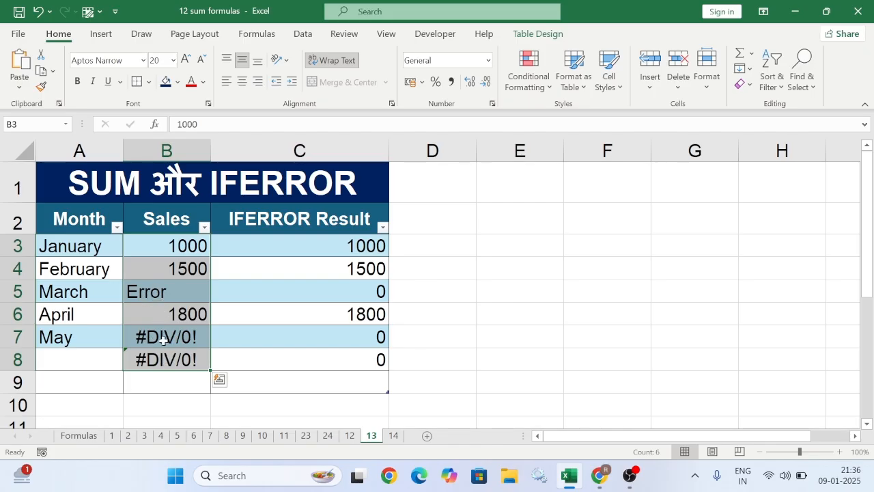
pyautogui.click(546, 316)
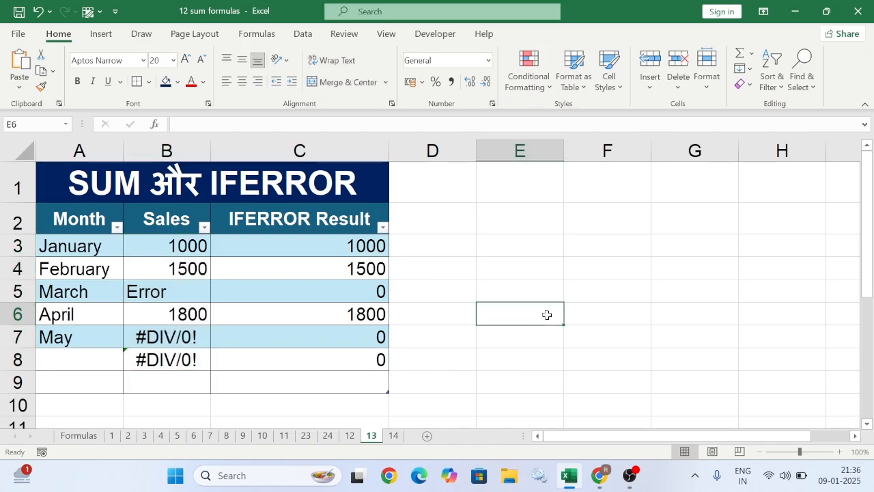
# Step: Total the IFERROR Result values in C3:C8 with AutoSum, placing the sum in C9
pyautogui.moveTo(349, 241); pyautogui.dragTo(353, 357)
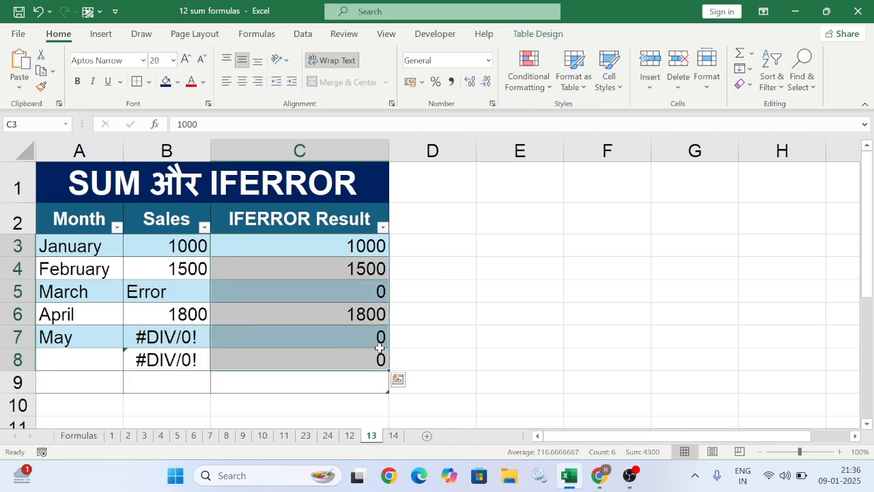
pyautogui.click(740, 52)
pyautogui.click(489, 338)
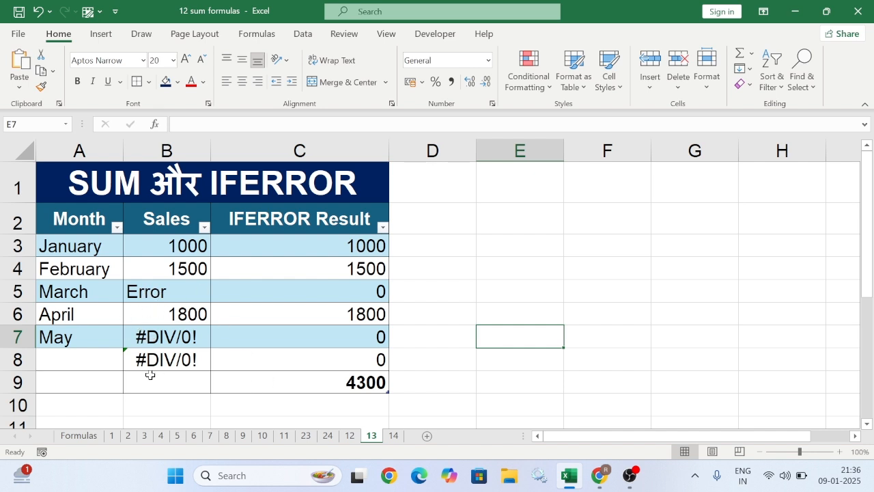
# Step: Try to enter =SUM(IFERROR(B3:B7) in B10 to total the Sales values despite errors
pyautogui.click(163, 405)
pyautogui.hotkey('ctrl', 'a')
pyautogui.click(161, 406)
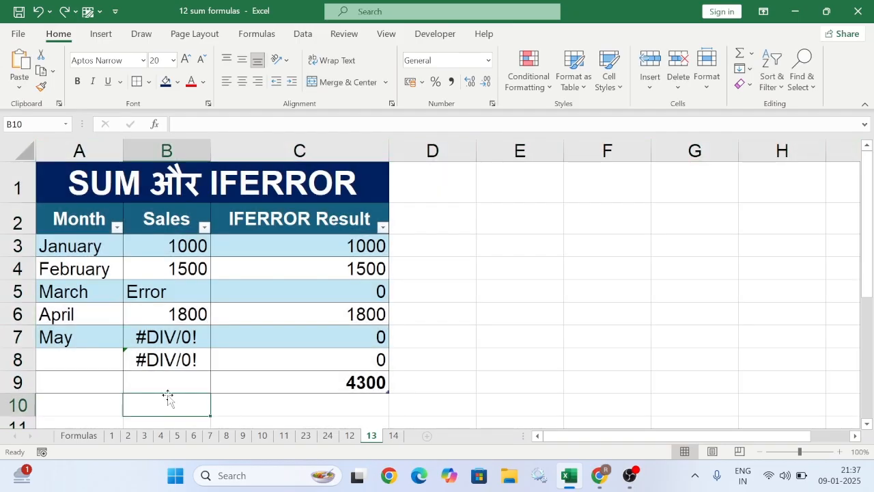
pyautogui.write('=su')
pyautogui.press('Tab')
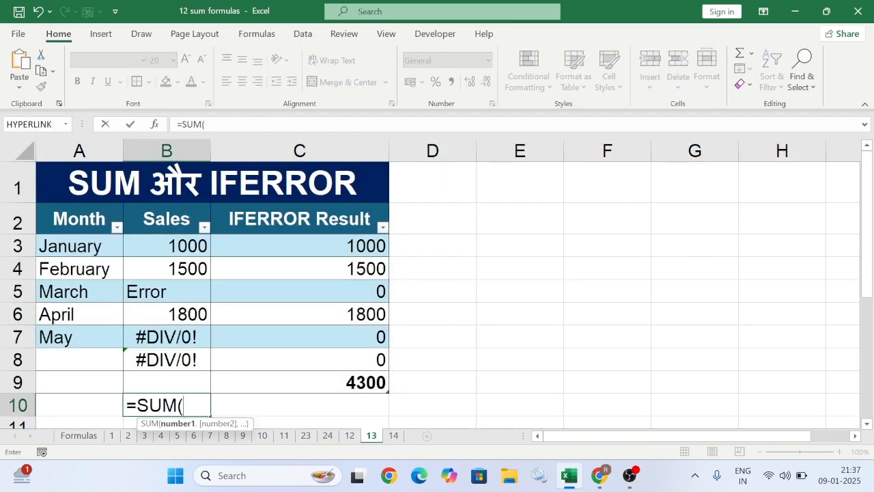
pyautogui.write('if')
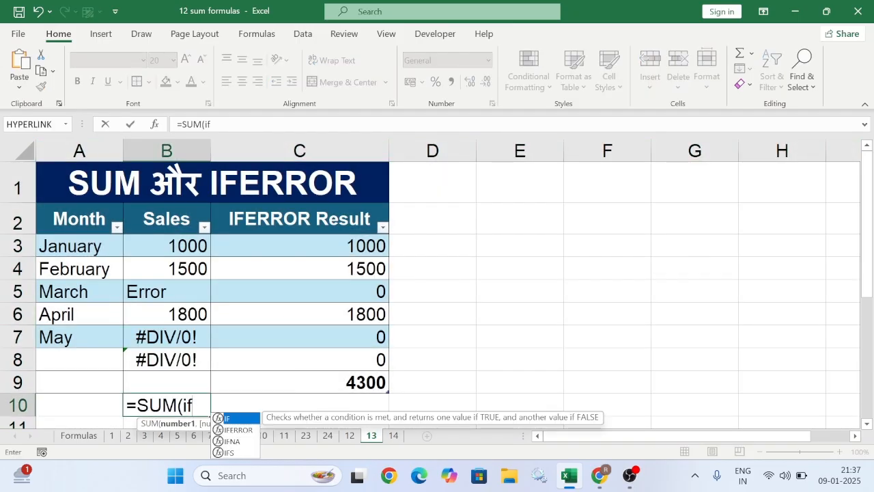
pyautogui.press('Down')
pyautogui.press('Tab')
pyautogui.moveTo(183, 246); pyautogui.dragTo(170, 339)
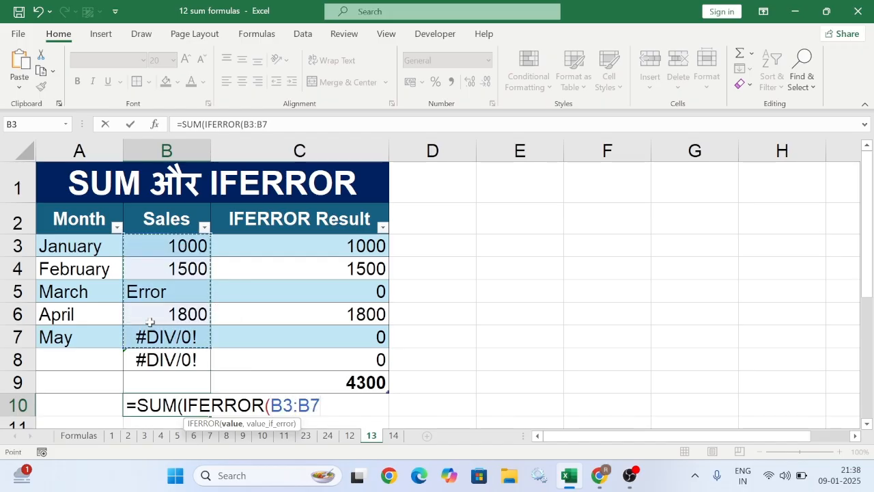
pyautogui.write(')')
pyautogui.press('Return')
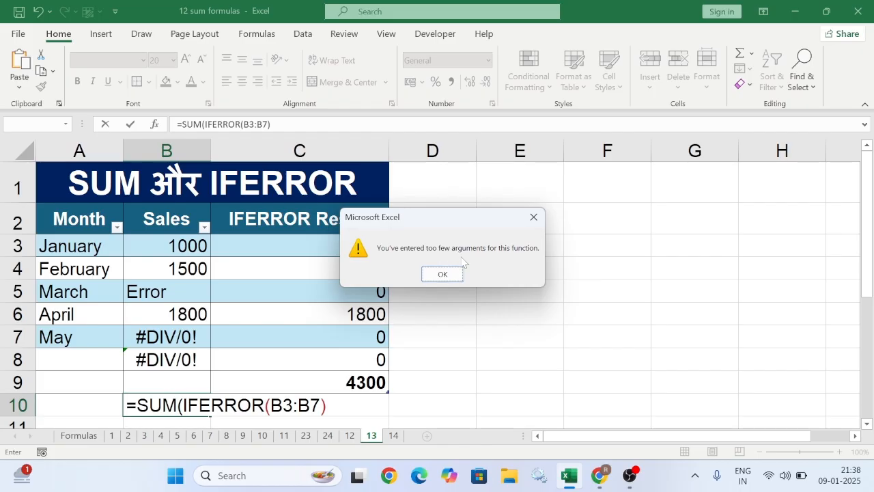
pyautogui.click(450, 280)
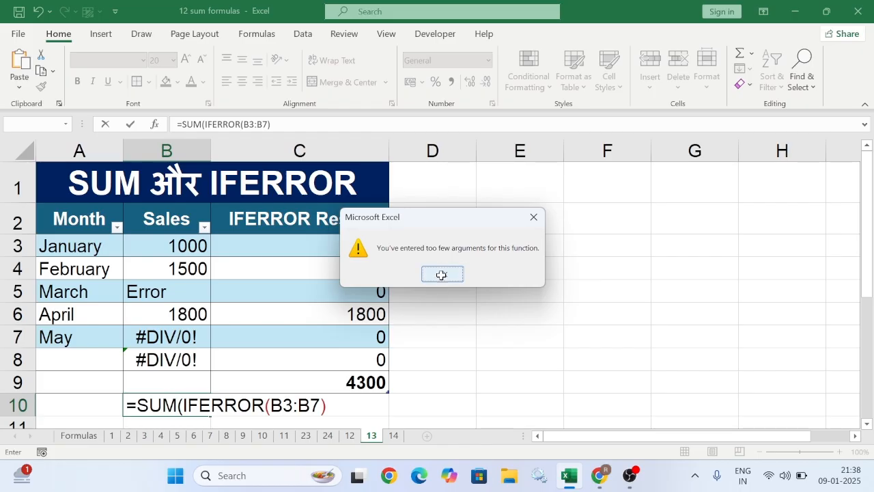
# Step: Add 0 as IFERROR's value_if_error argument in the B10 formula and accept the correction to =SUM(IFERROR(B3:B7,0))
pyautogui.write(',0')
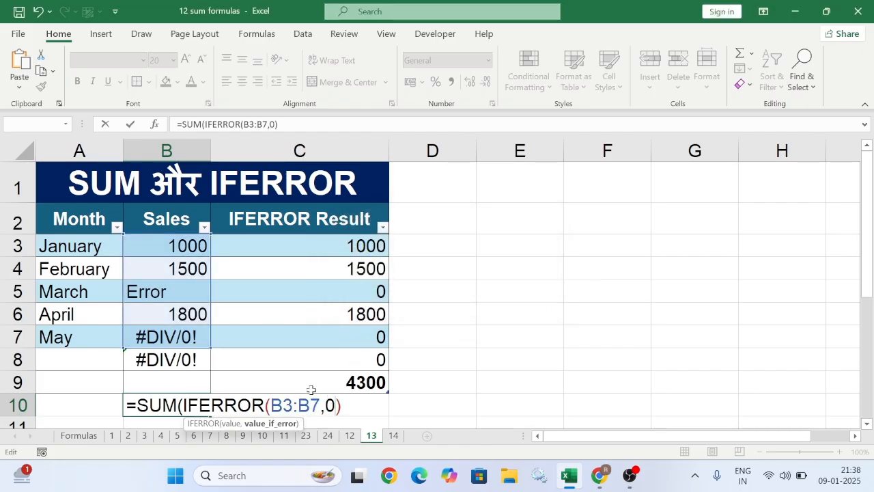
pyautogui.press('Return')
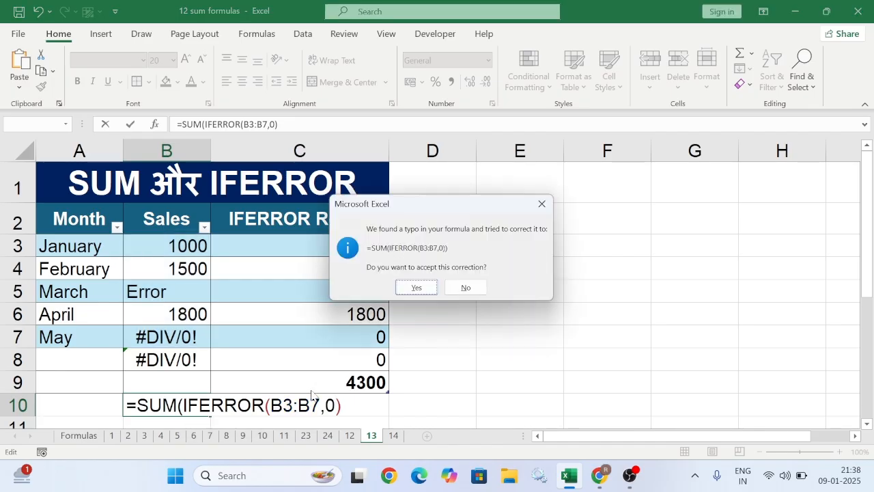
pyautogui.click(422, 290)
pyautogui.click(170, 364)
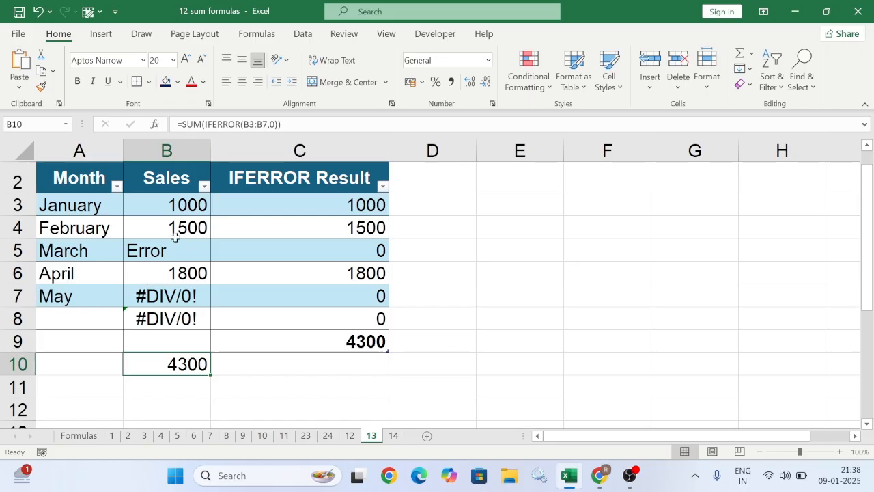
pyautogui.click(169, 208)
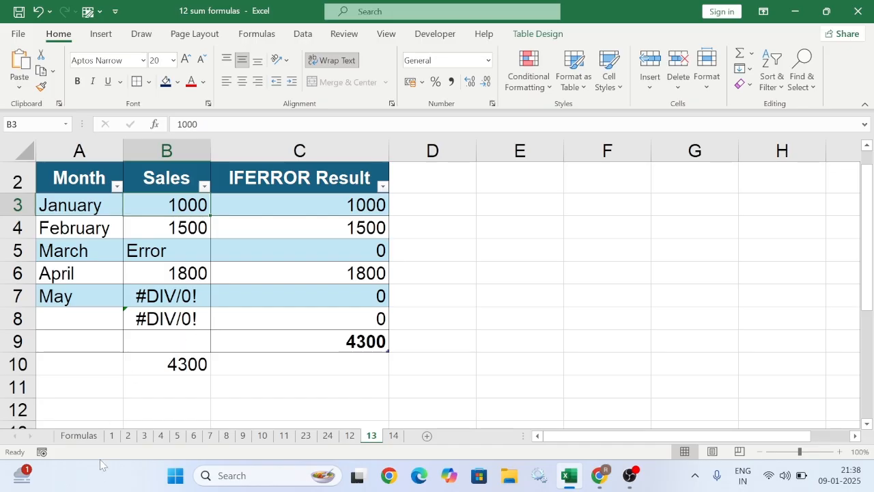
# Step: Check the formula list, then examine the AGGREGATE formula in C8 and the Sales values on sheet 14
pyautogui.click(86, 438)
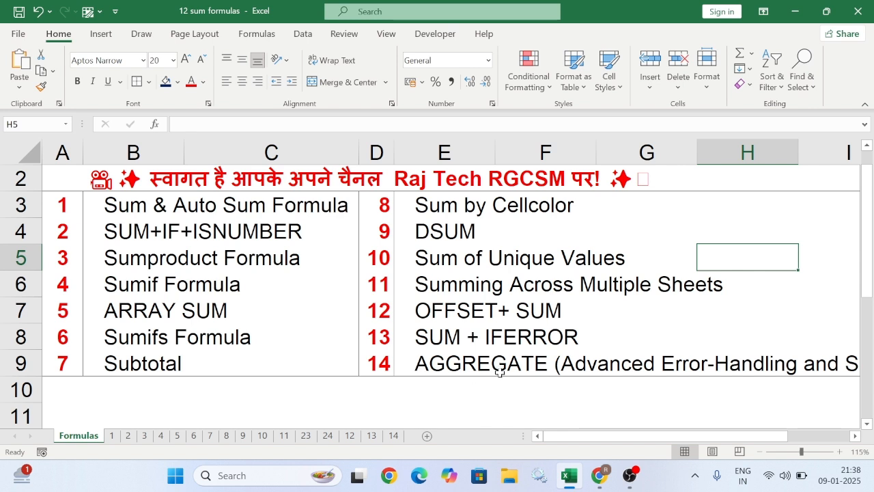
pyautogui.click(394, 436)
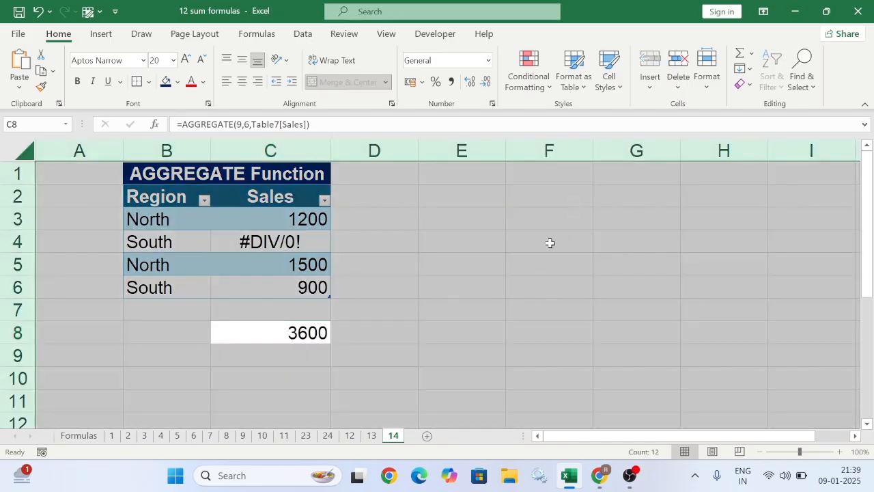
pyautogui.click(550, 244)
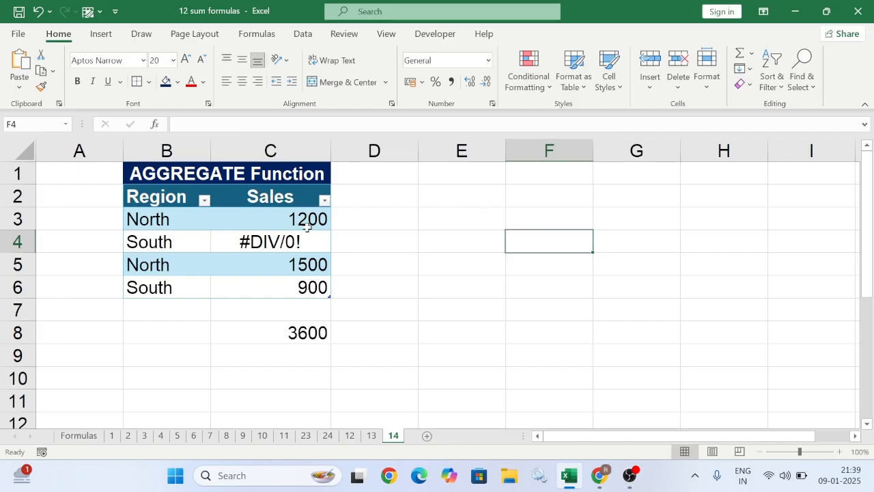
pyautogui.click(285, 333)
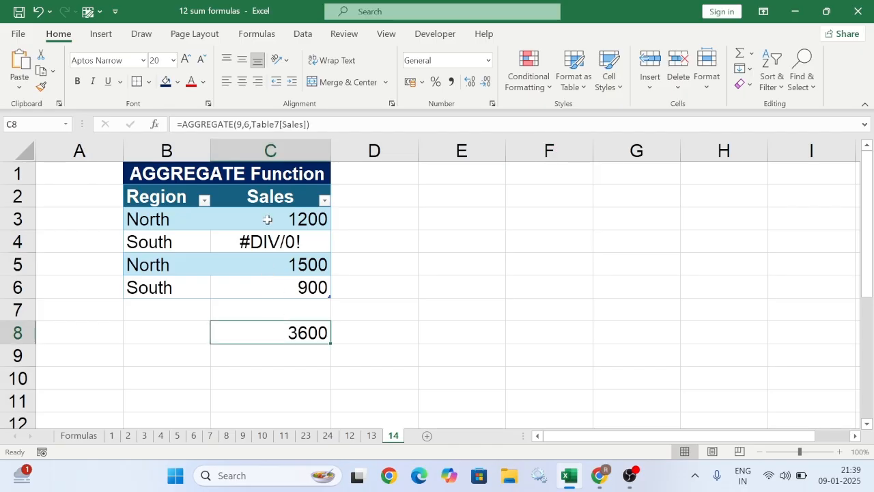
pyautogui.click(267, 219)
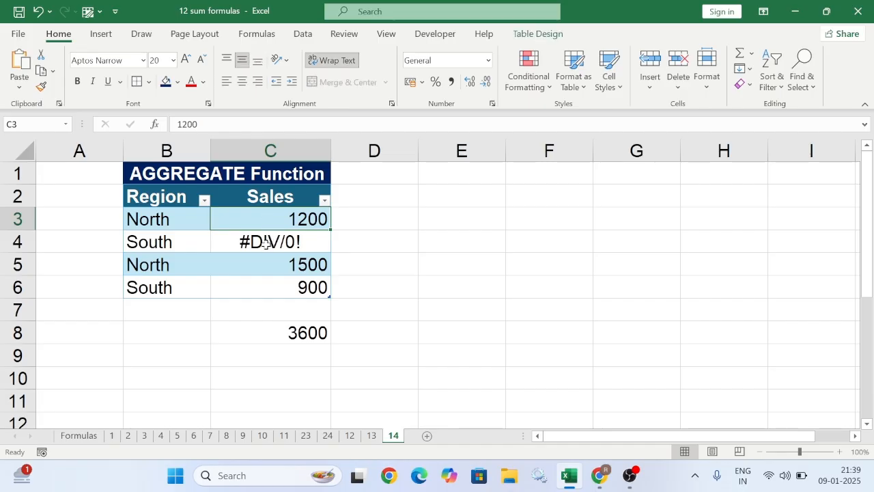
pyautogui.click(267, 242)
pyautogui.click(282, 265)
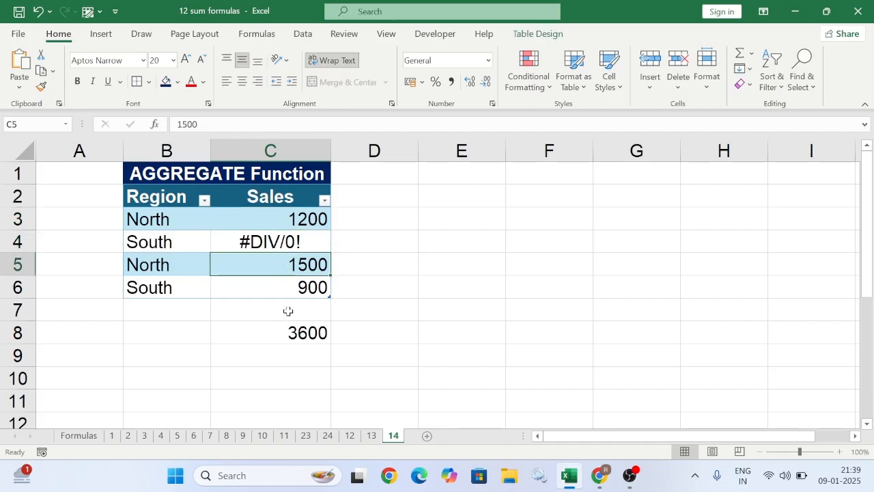
# Step: Try totaling the Sales column in C7 with a plain SUM formula, and clear it from the cell again
pyautogui.click(288, 311)
pyautogui.write('=su')
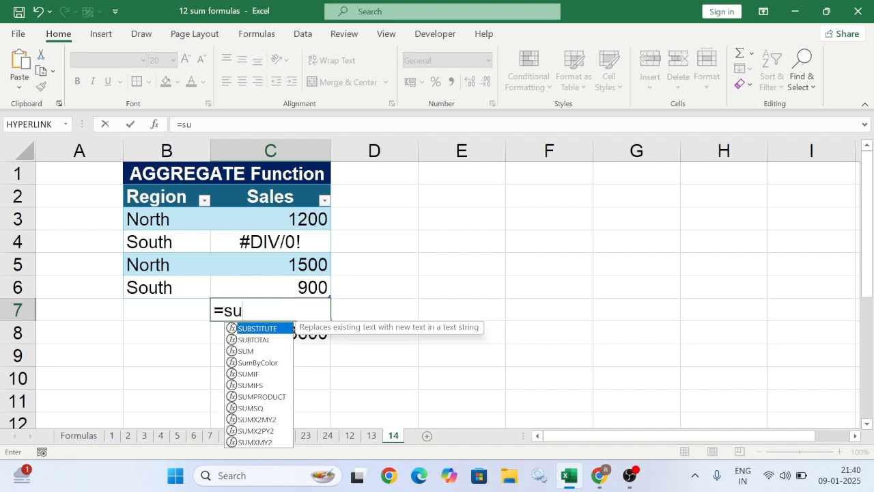
pyautogui.write('m')
pyautogui.press('Tab')
pyautogui.moveTo(280, 213); pyautogui.dragTo(283, 277)
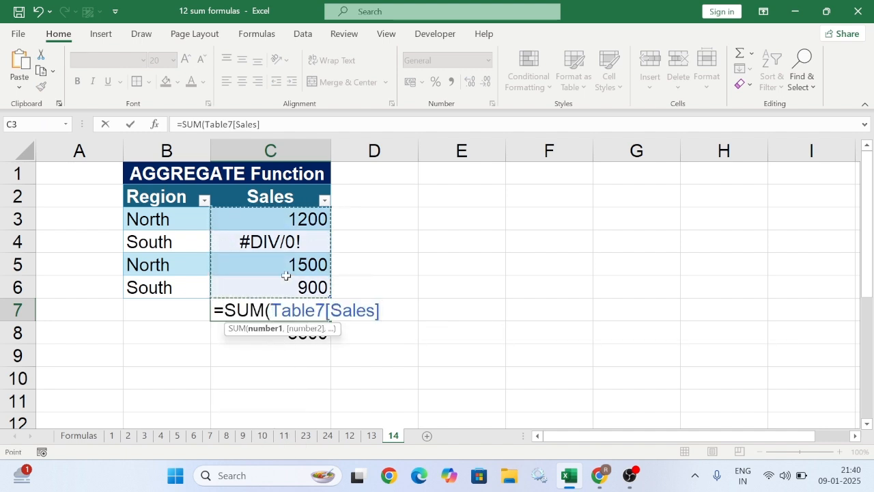
pyautogui.press('Return')
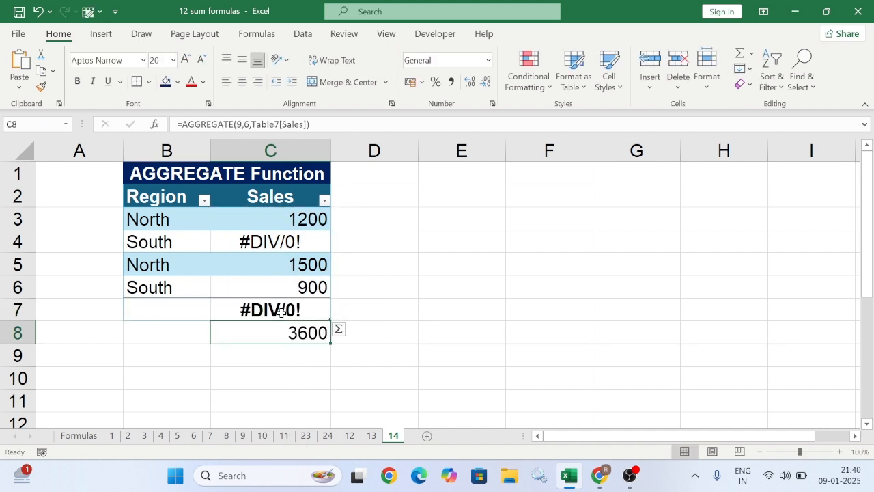
pyautogui.hotkey('ctrl', 'z')
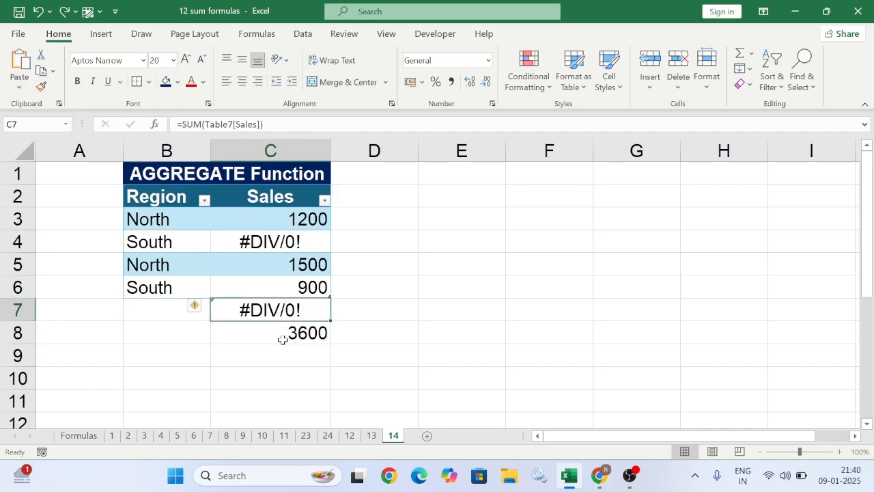
pyautogui.press('Delete')
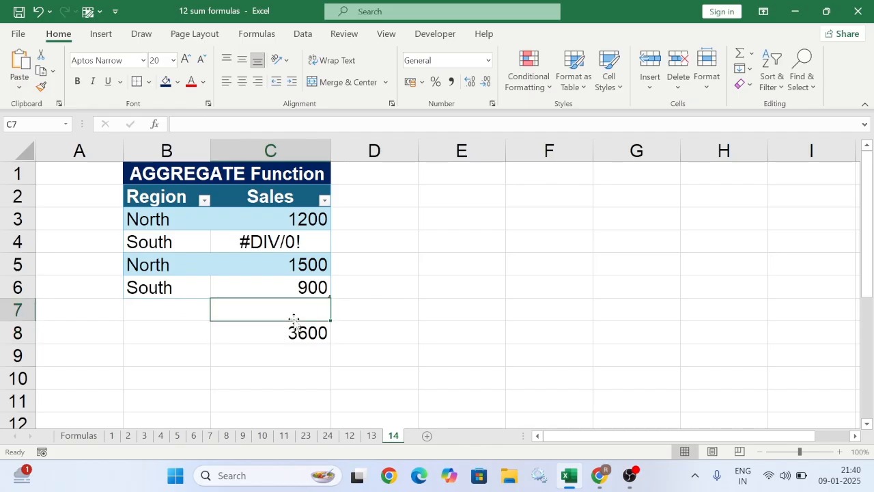
# Step: Enter =AGGREGATE(9,6,C3:C6) in E8 to sum the Sales values while ignoring errors
pyautogui.click(299, 332)
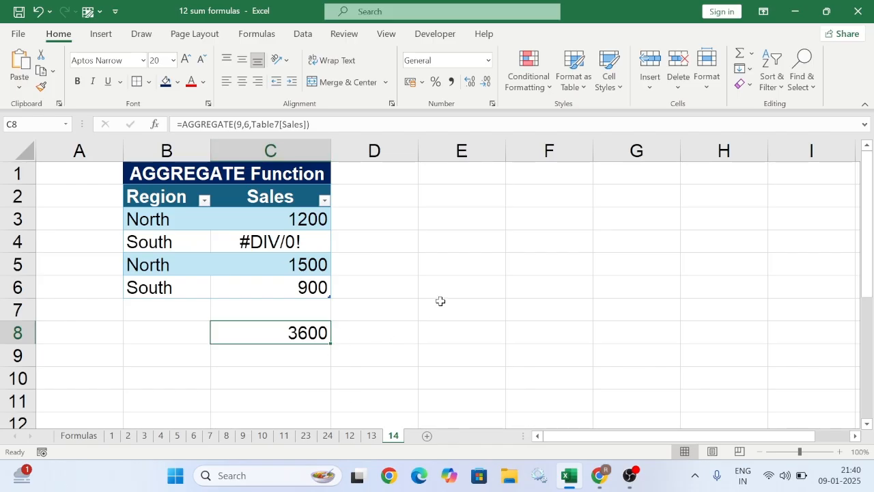
pyautogui.click(488, 323)
pyautogui.write('=a')
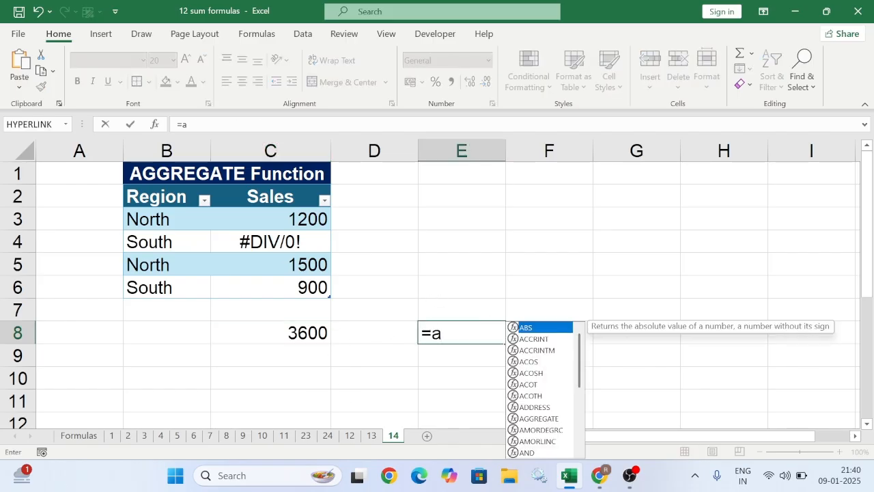
pyautogui.write('g')
pyautogui.press('Tab')
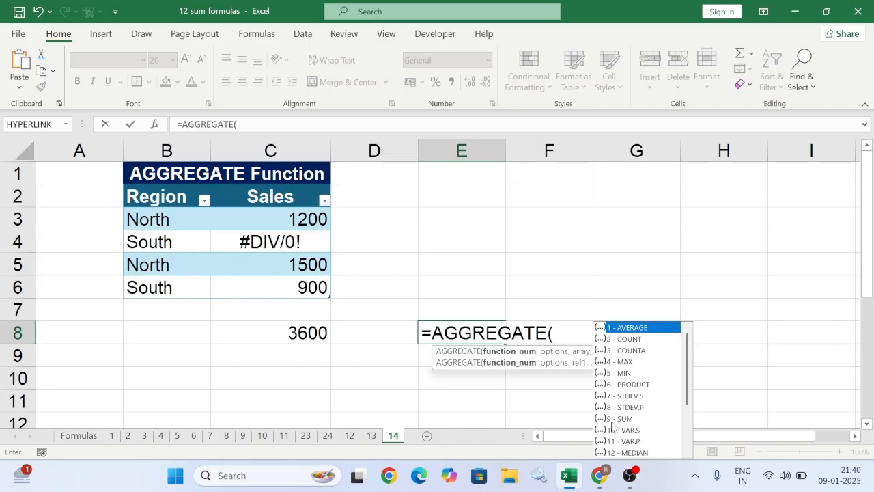
pyautogui.write('9,')
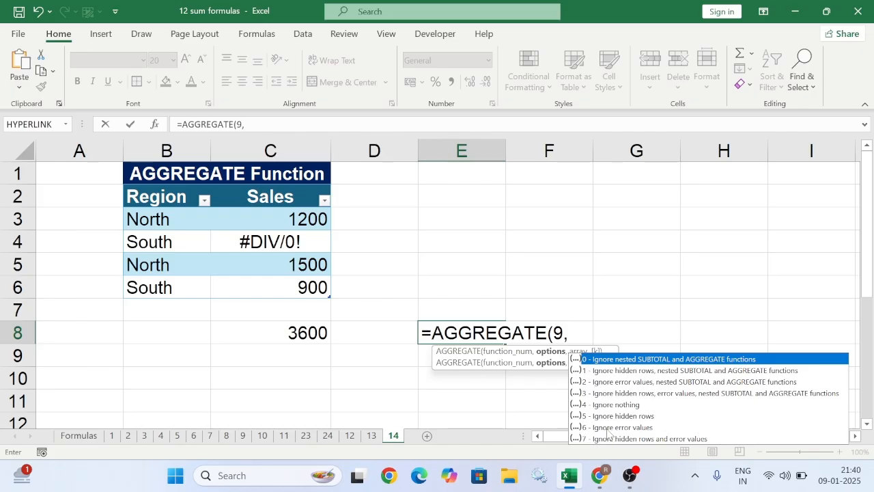
pyautogui.write('6,')
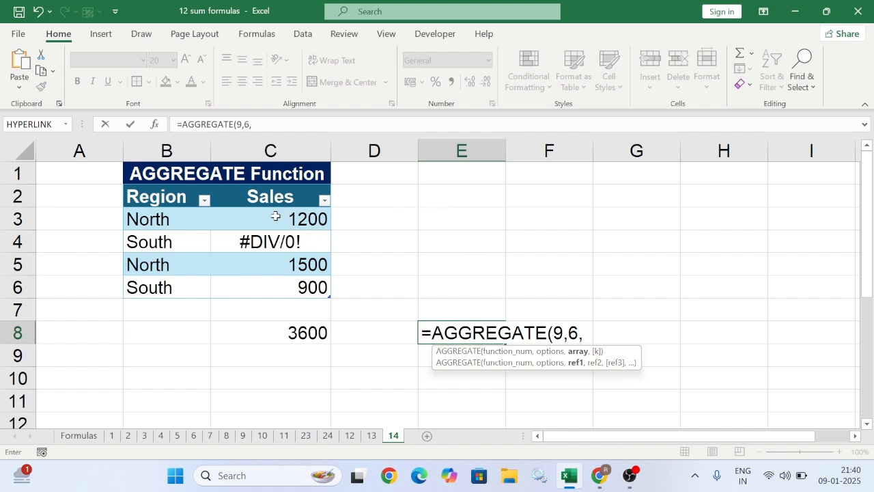
pyautogui.moveTo(277, 216); pyautogui.dragTo(279, 275)
pyautogui.moveTo(279, 276); pyautogui.dragTo(280, 270)
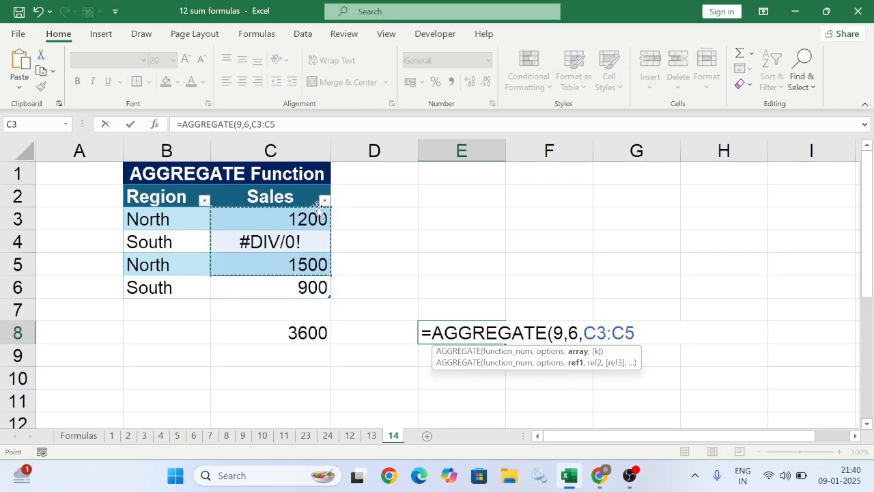
pyautogui.click(281, 124)
pyautogui.press('BackSpace')
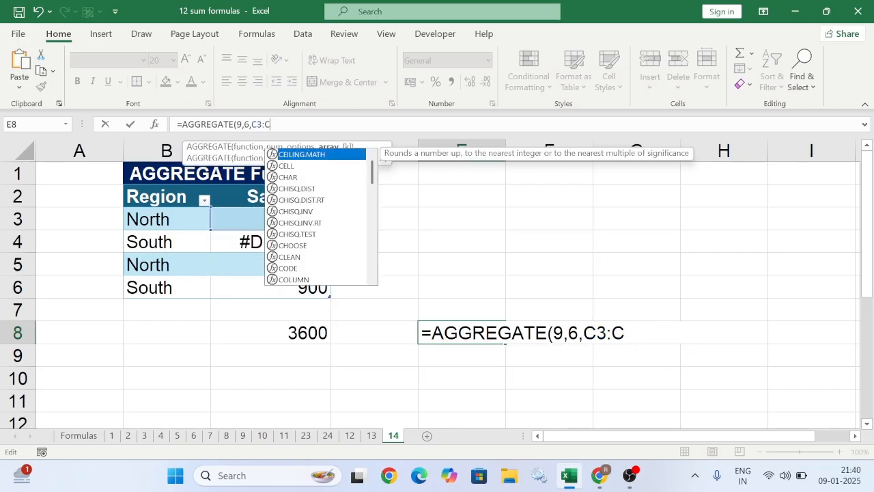
pyautogui.write('6')
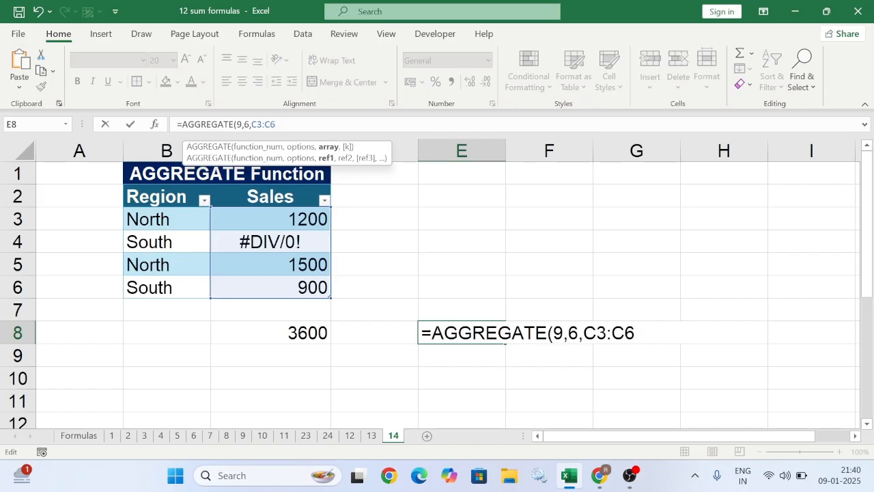
pyautogui.press('Return')
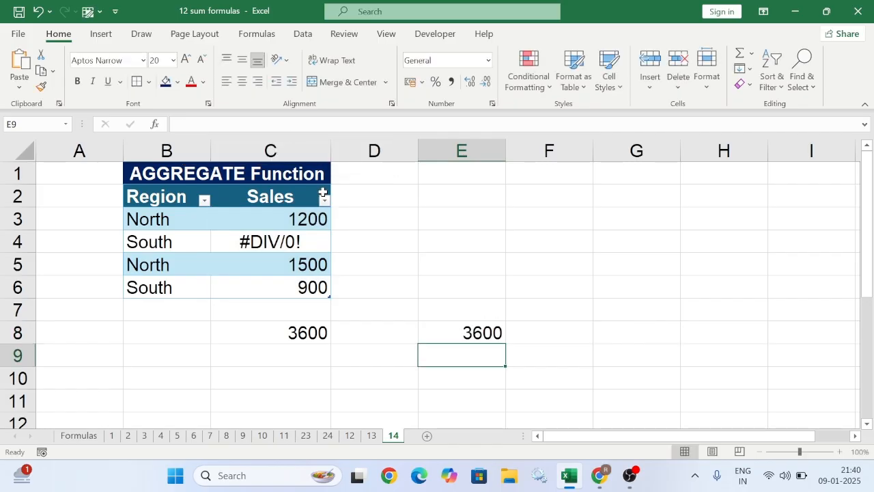
# Step: Compare the AGGREGATE formula in E8 with the Sales values in C3 and C5
pyautogui.click(456, 329)
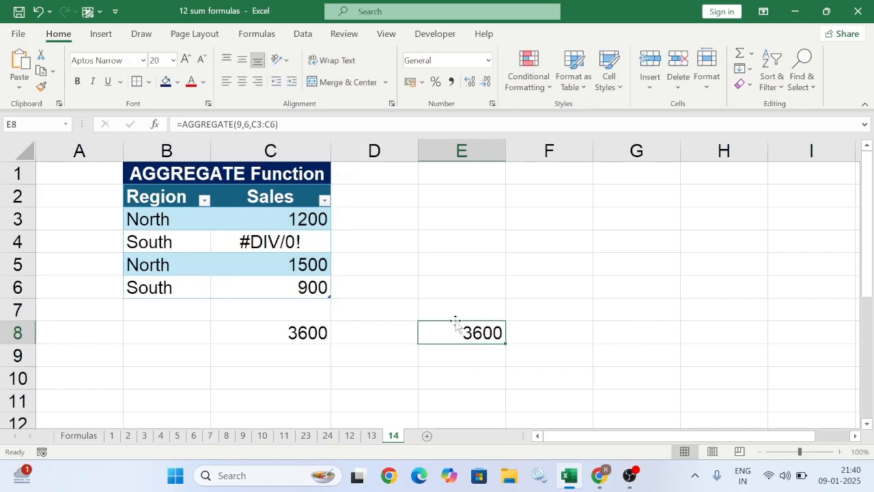
pyautogui.click(308, 217)
pyautogui.click(306, 266)
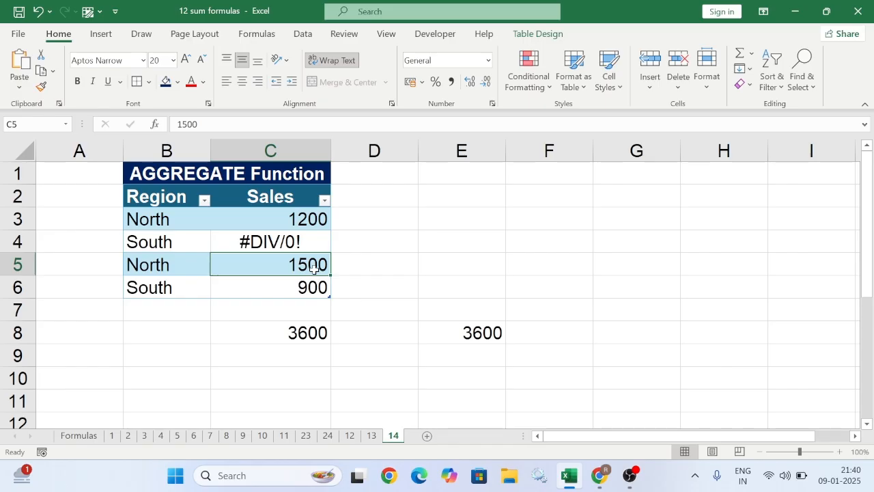
pyautogui.click(458, 329)
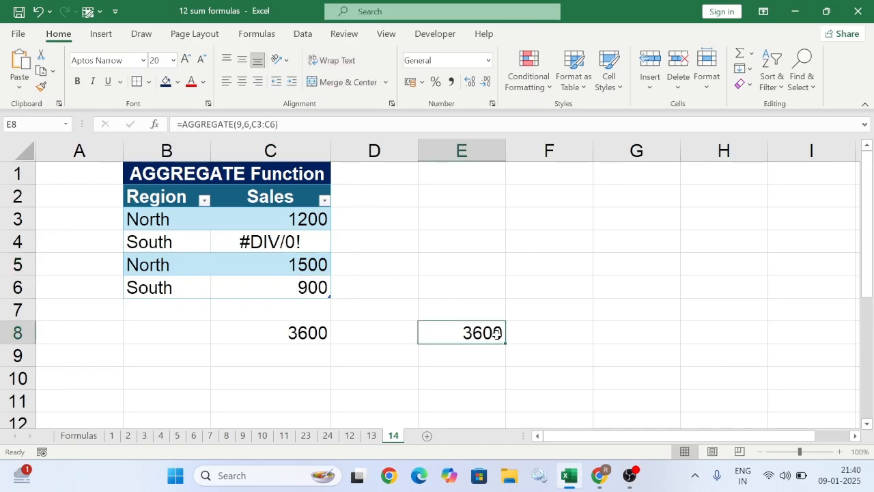
pyautogui.click(466, 308)
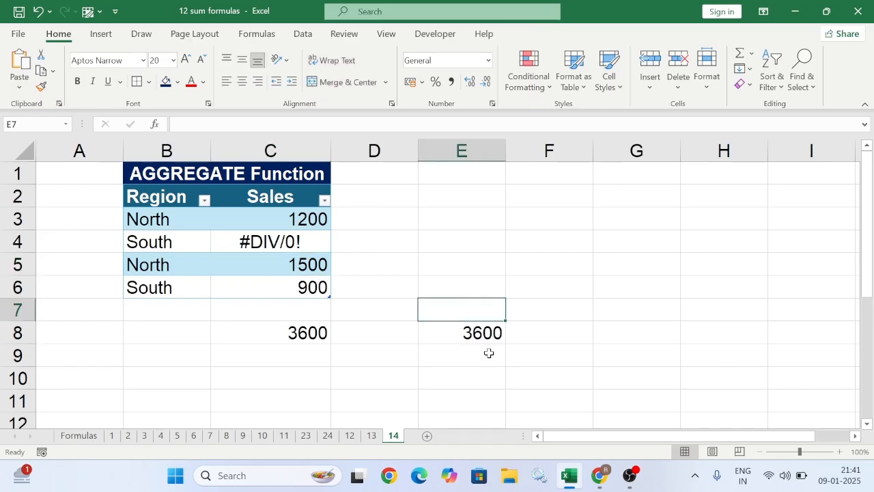